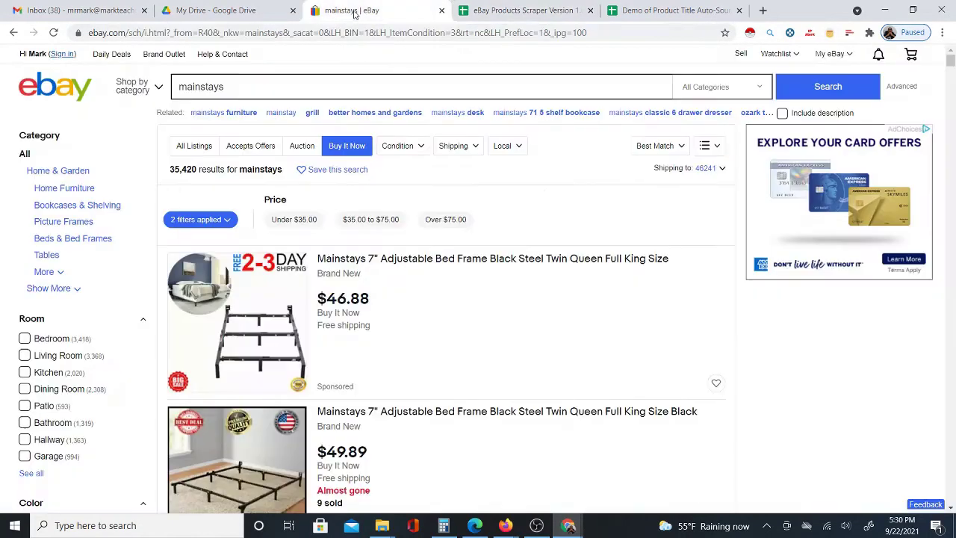
- Flip between the eBay results and the scraper workbook, checking the #Sold and Feedback Score headers
left_click(517, 10)
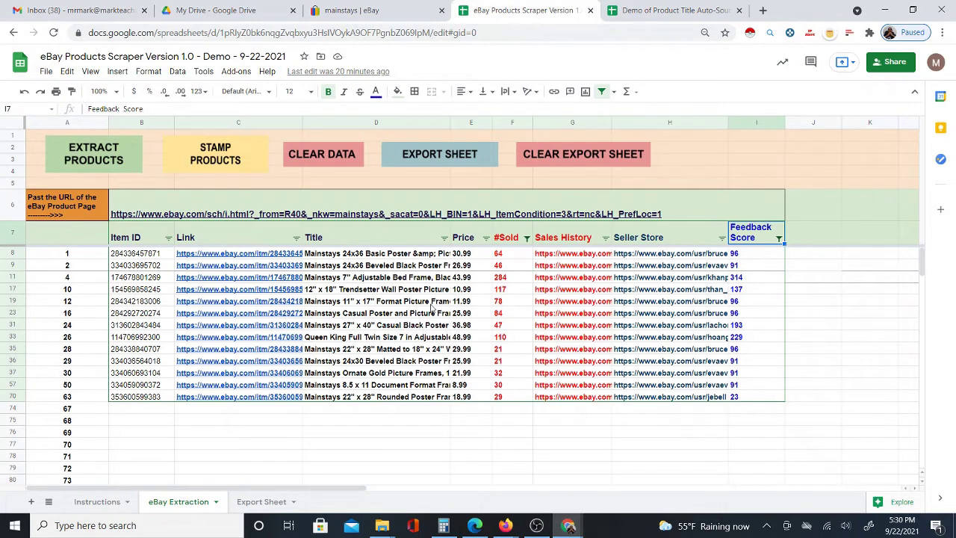
left_click(366, 12)
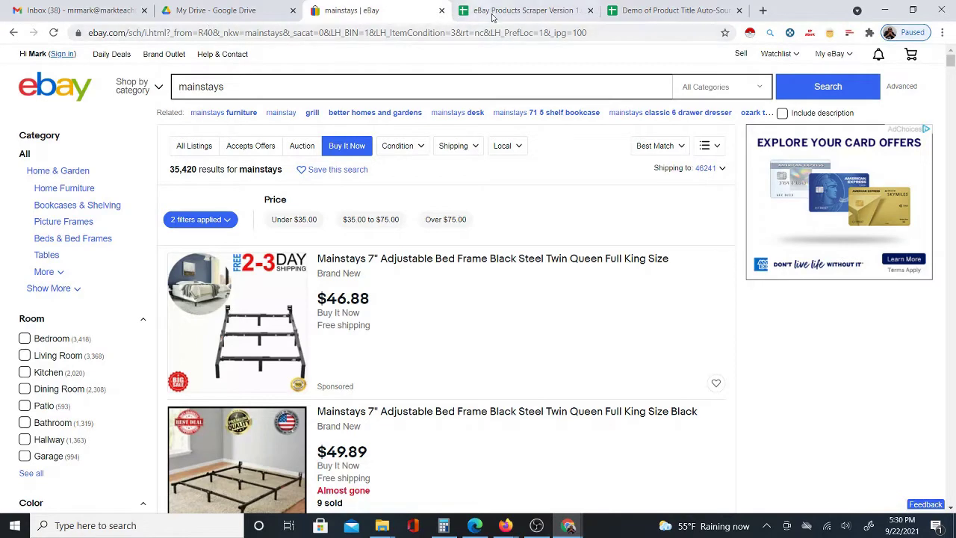
left_click(523, 11)
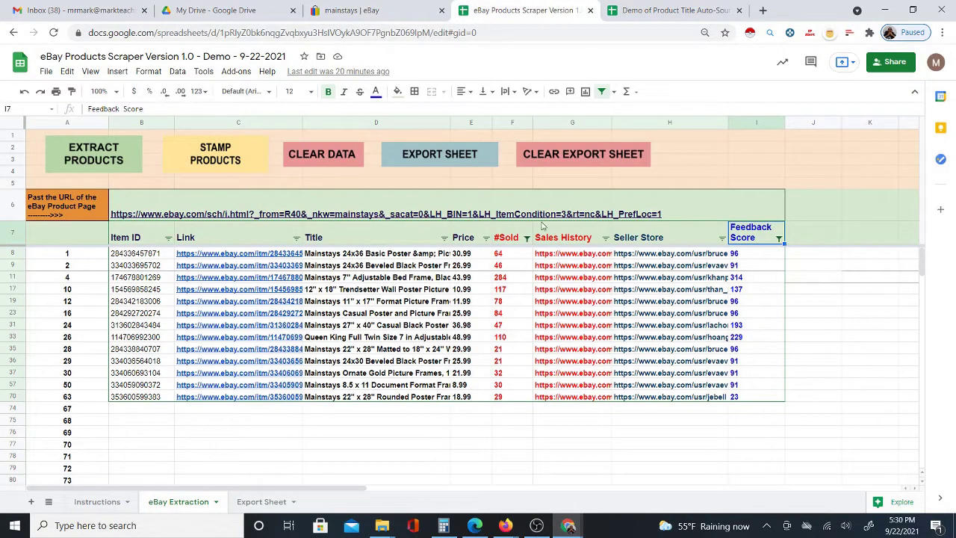
left_click(509, 238)
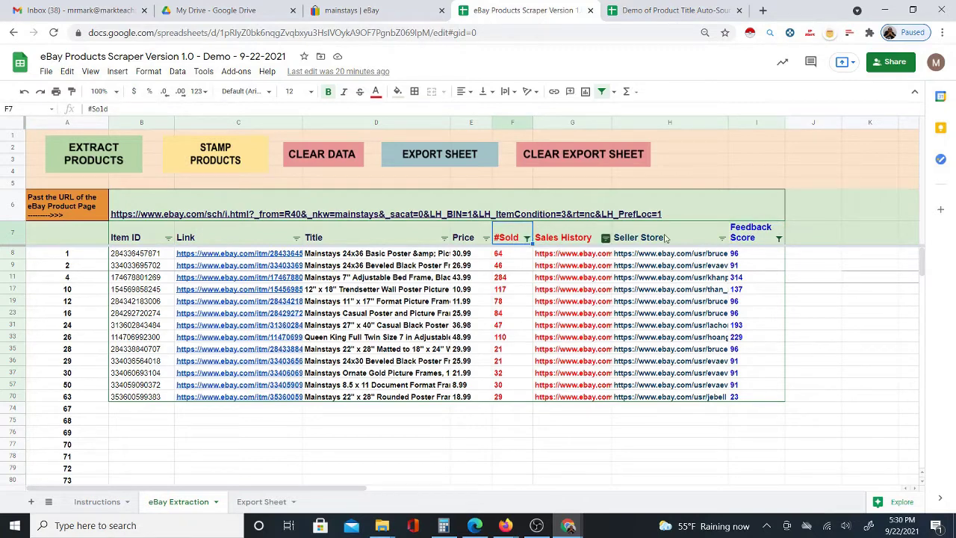
left_click(753, 236)
left_click(514, 237)
left_click(747, 234)
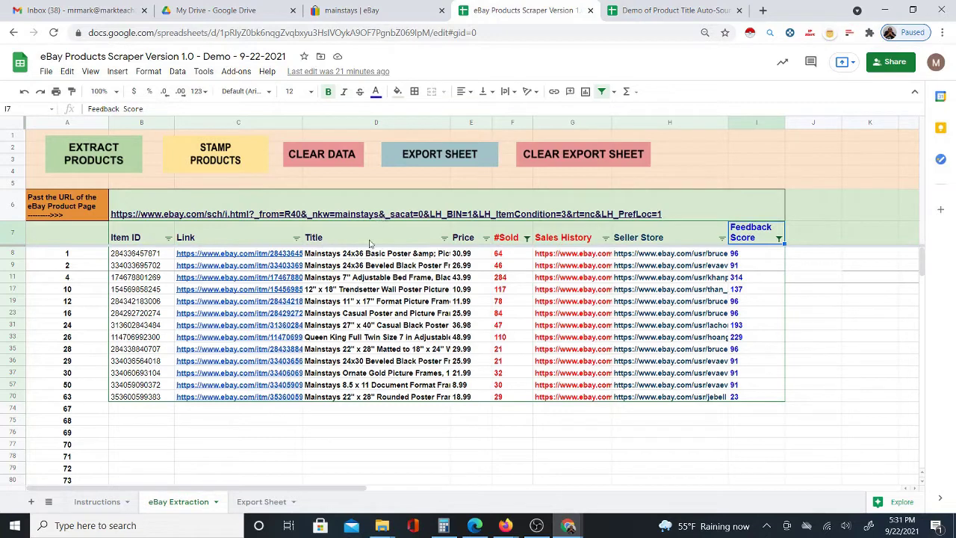
- View the Export Sheet, then inspect the Amazon and Walmart source links in Auto-Sourcer cells D6 and E6
left_click(261, 501)
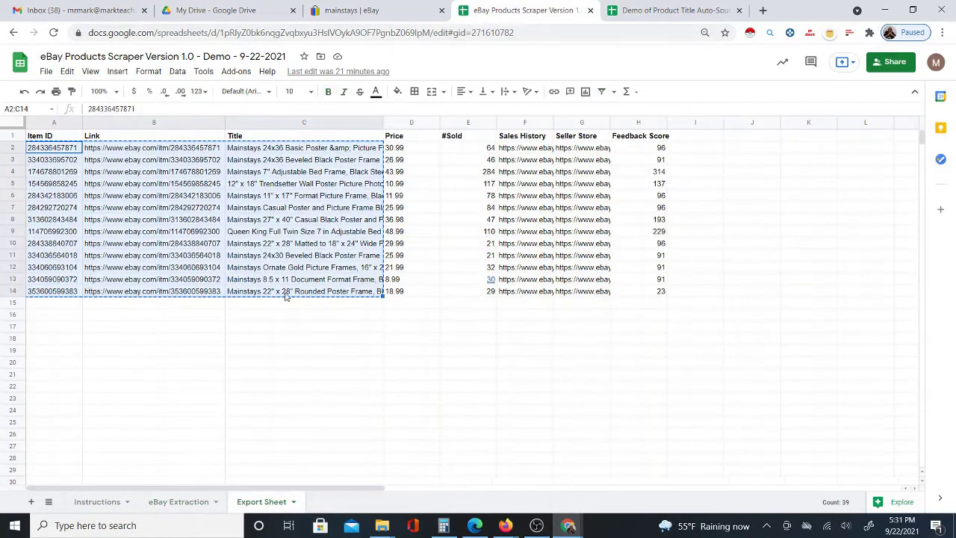
left_click(420, 201)
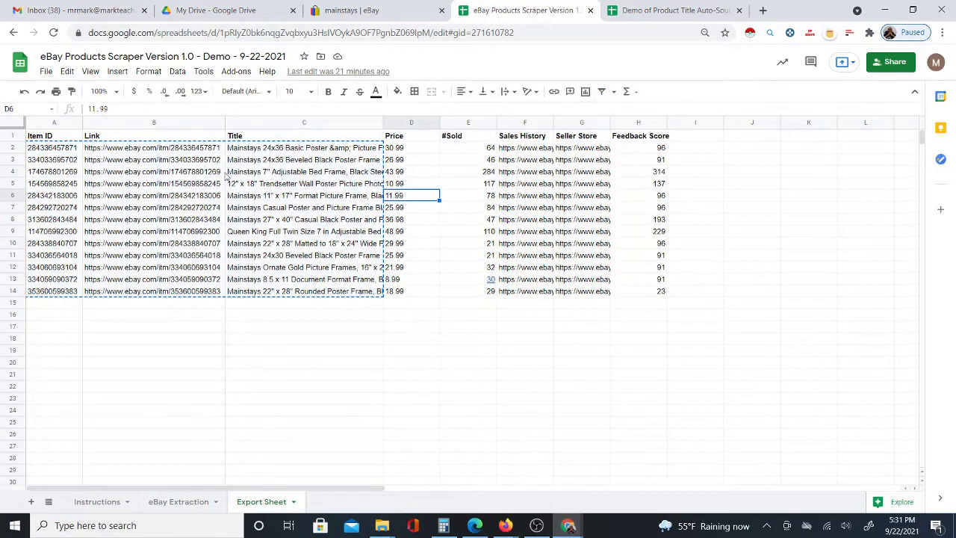
key("Escape")
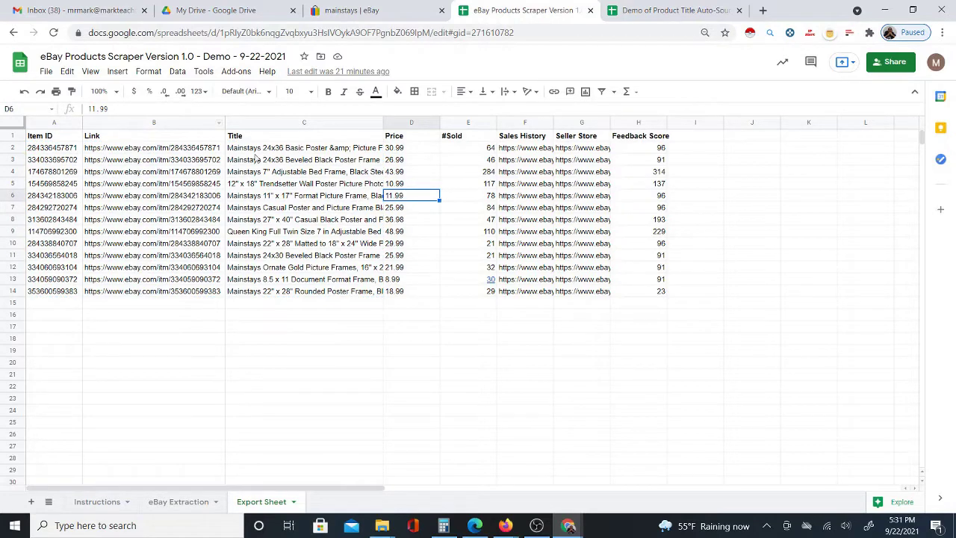
left_click(673, 10)
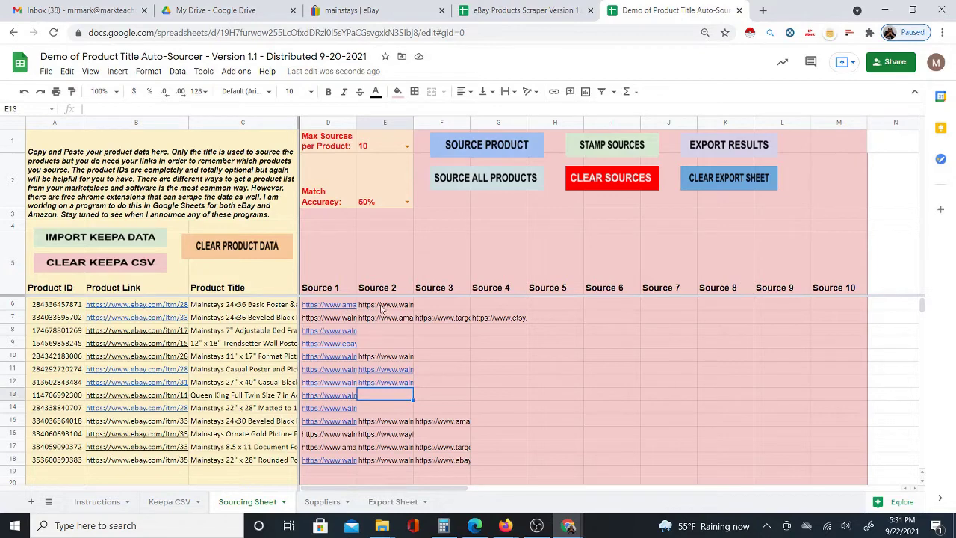
left_click(338, 307)
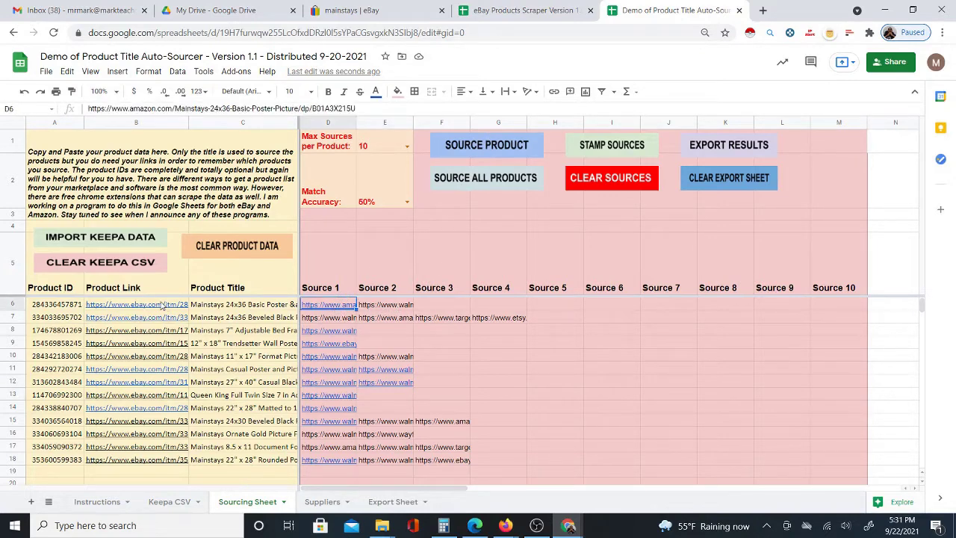
left_click(400, 308)
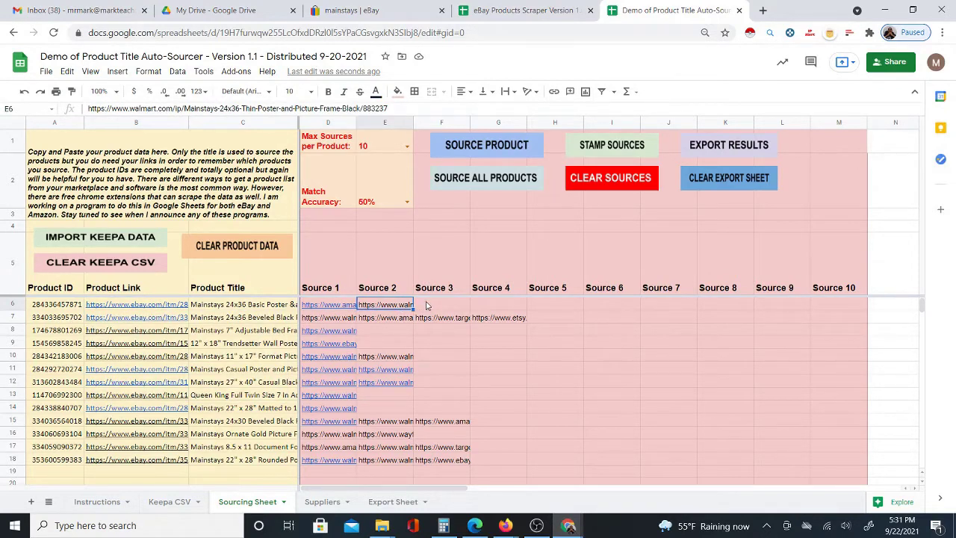
- Return to the scraper's eBay Extraction sheet after glancing at the search results and Auto-Sourcer tabs
left_click(533, 15)
left_click(661, 14)
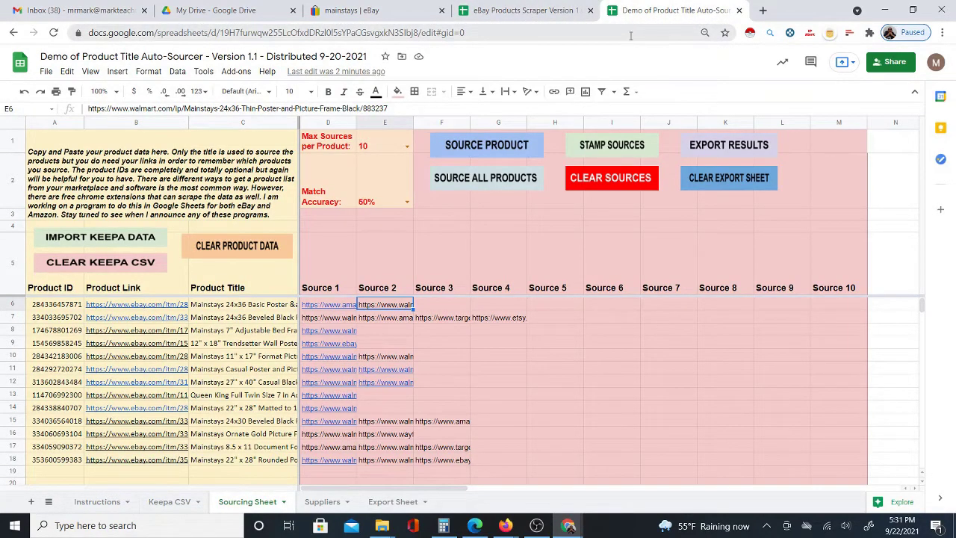
left_click(531, 12)
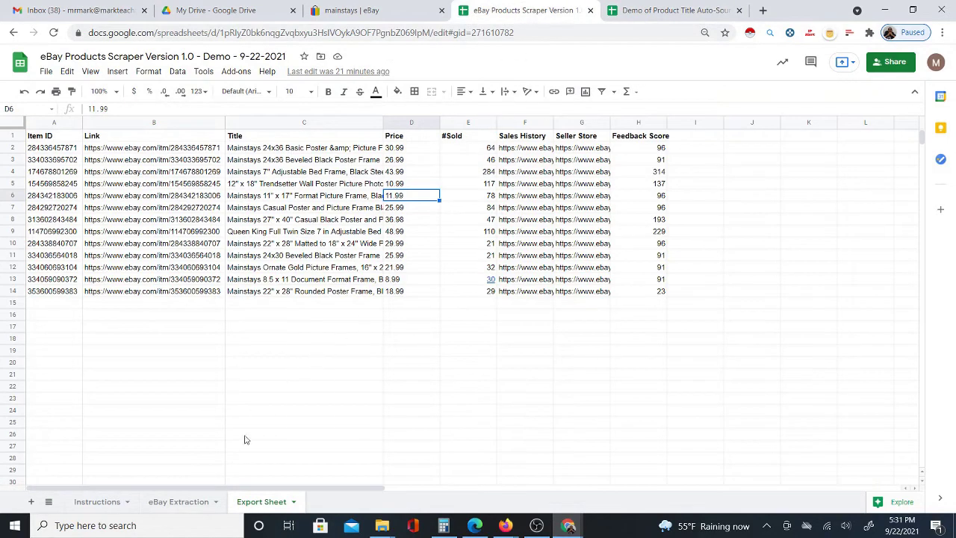
left_click(182, 502)
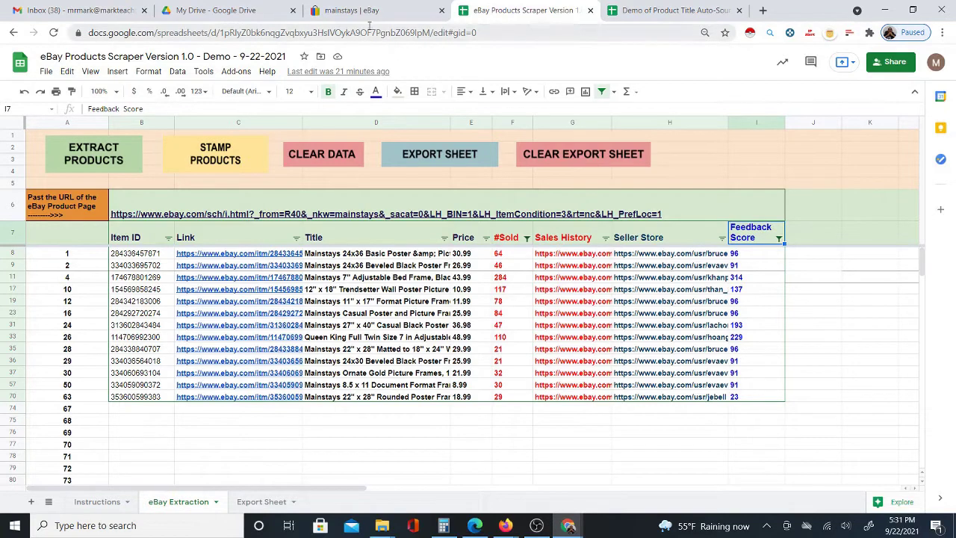
left_click(351, 11)
left_click(523, 14)
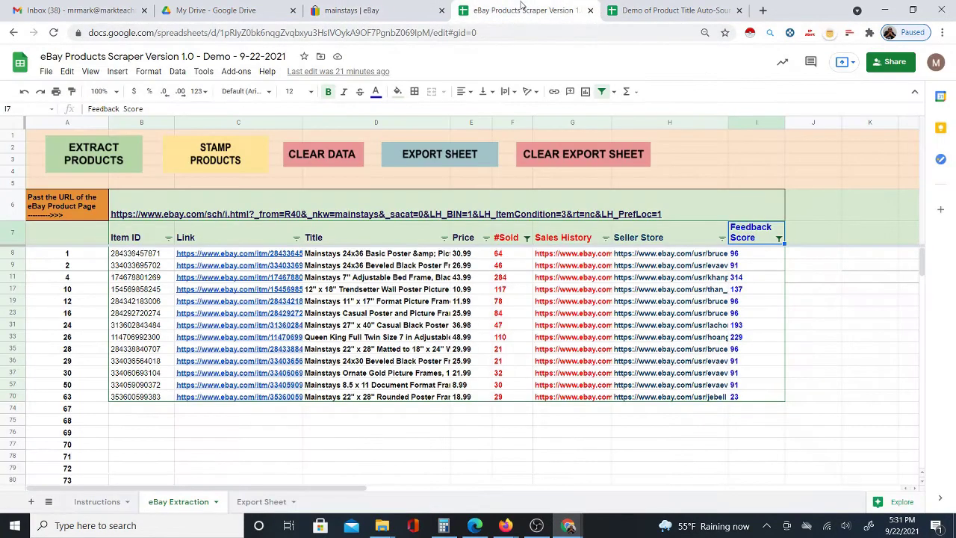
left_click(623, 16)
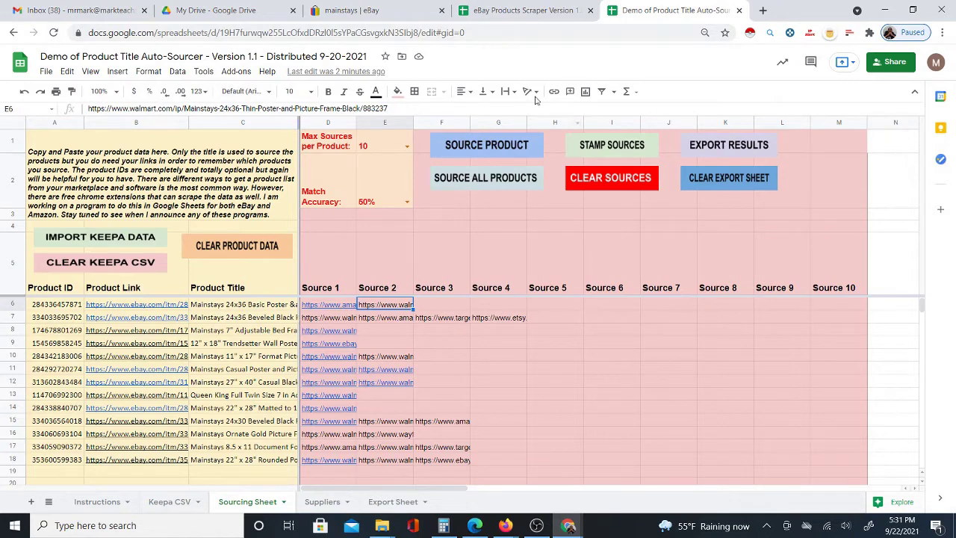
left_click(508, 15)
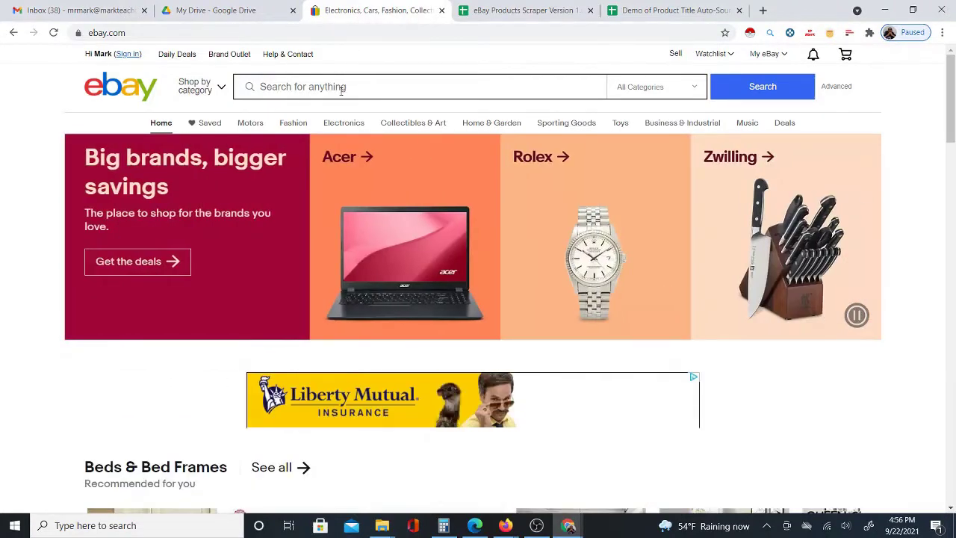
- Rerun the 'mainstays' search filtered to Buy It Now, New condition and US Only item location
left_click(341, 88)
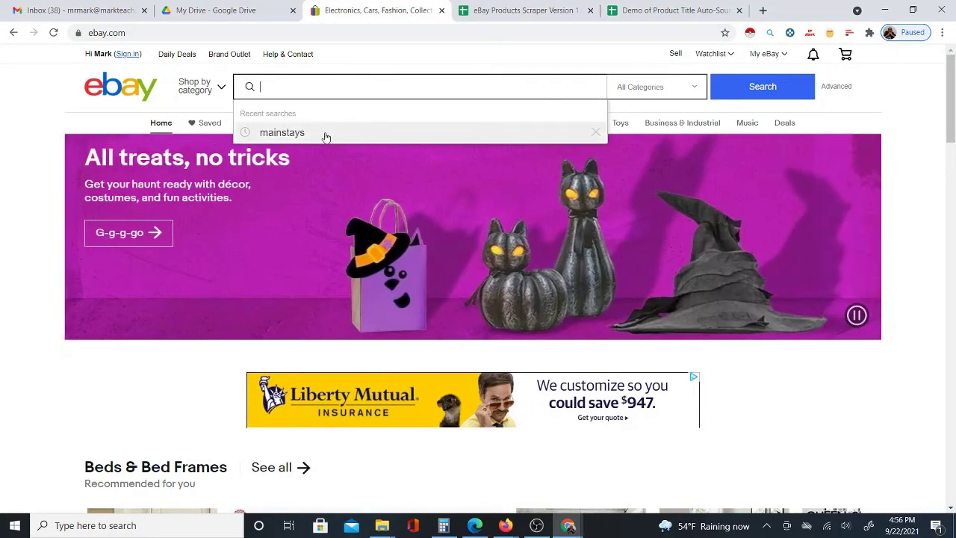
left_click(326, 133)
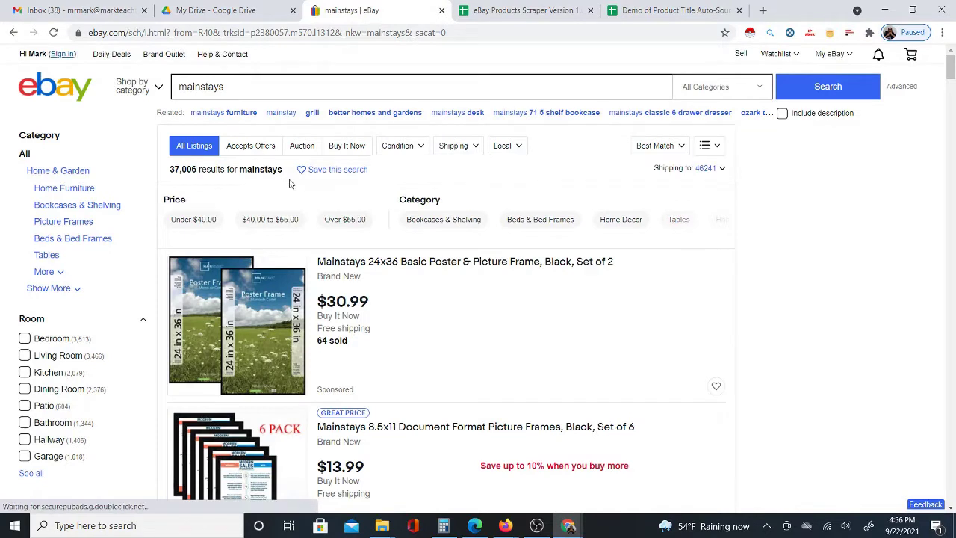
left_click(351, 147)
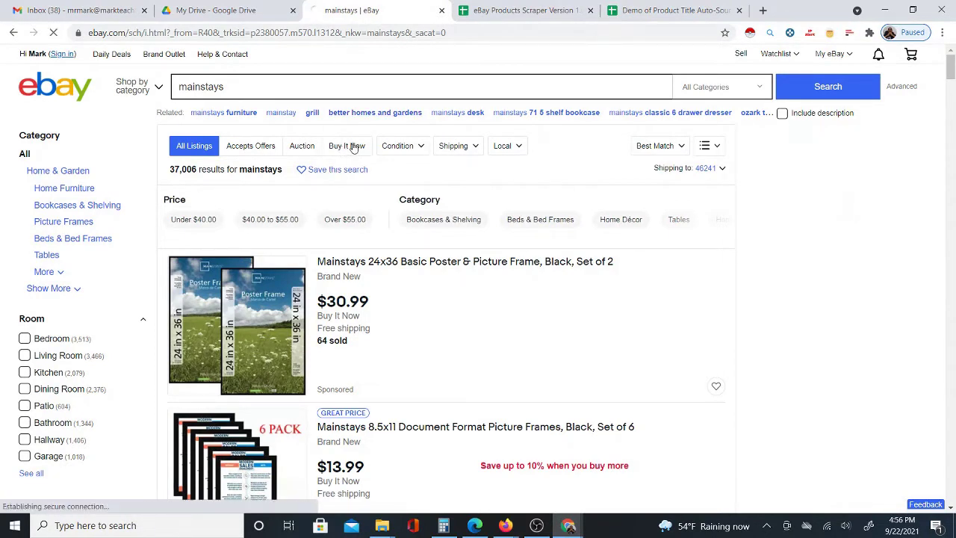
left_click(422, 148)
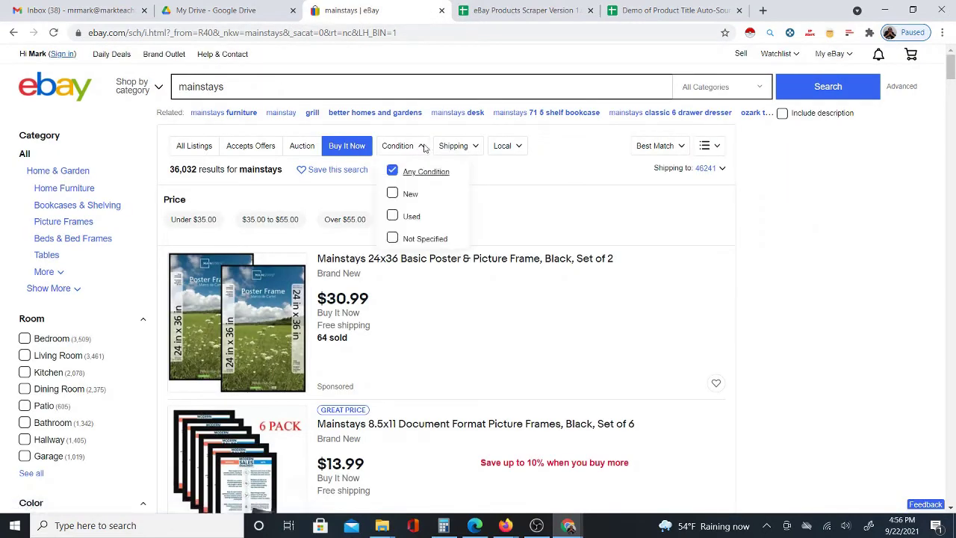
left_click(393, 195)
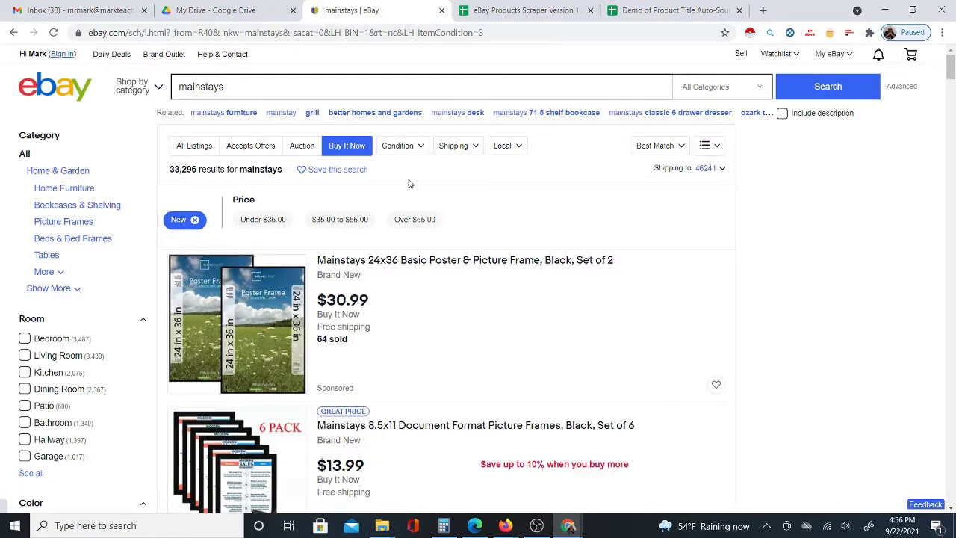
scroll(105, 373, "down", 9)
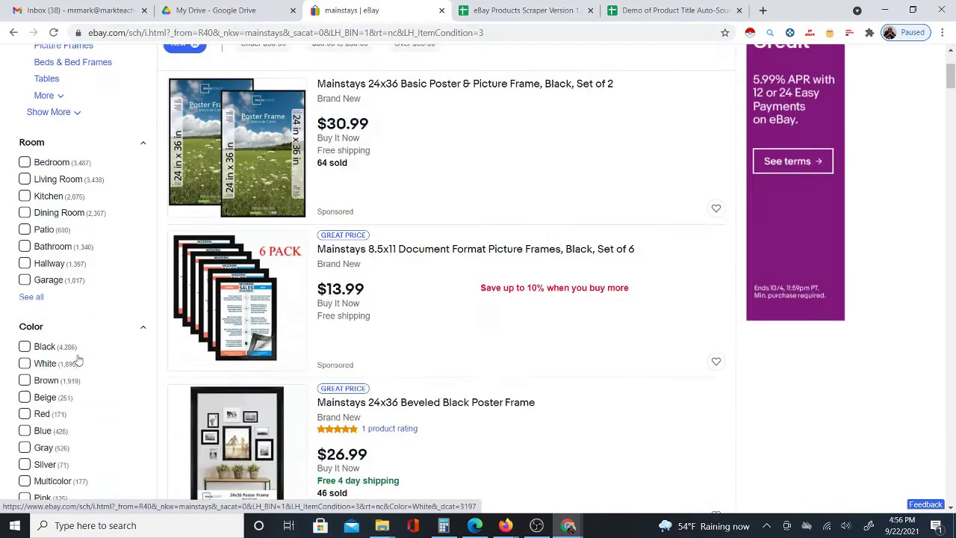
scroll(97, 348, "down", 8)
scroll(97, 313, "down", 3)
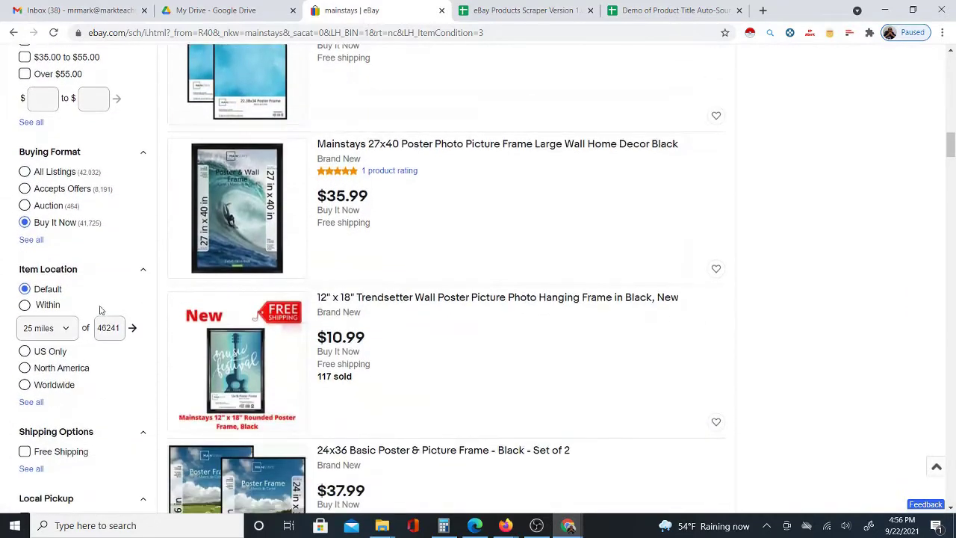
left_click(26, 290)
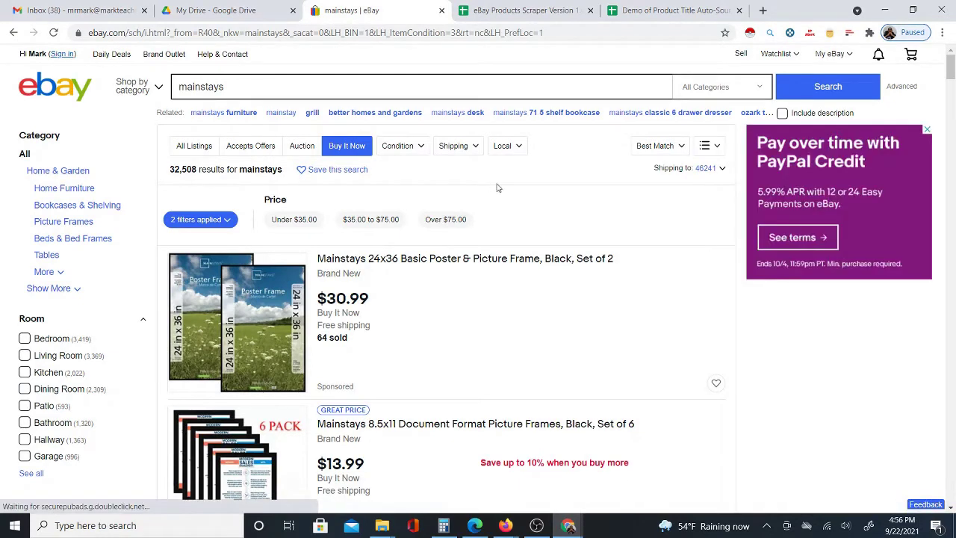
left_click(341, 34)
key("ctrl+c")
- Paste the filtered eBay search address into row 6 and run the listing extraction
right_click(344, 35)
left_click(384, 99)
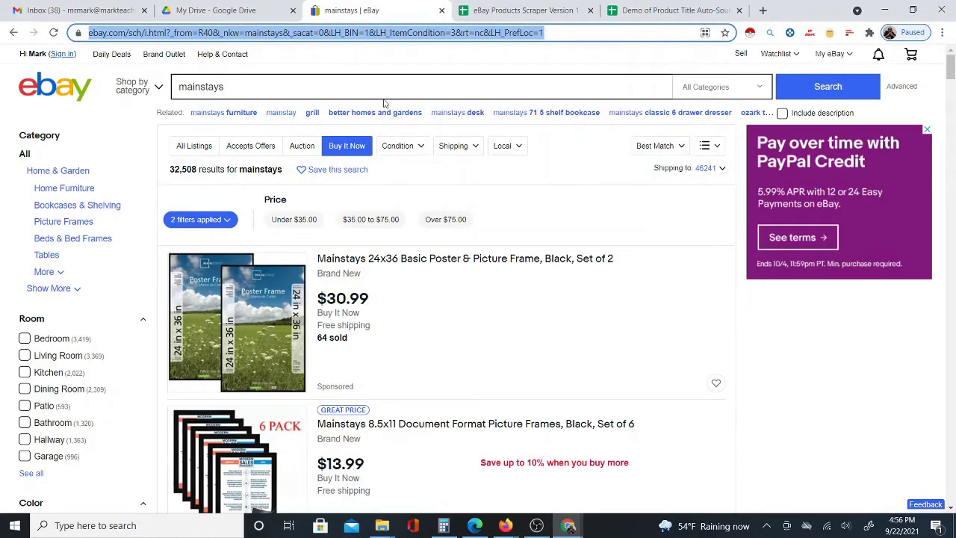
left_click(500, 11)
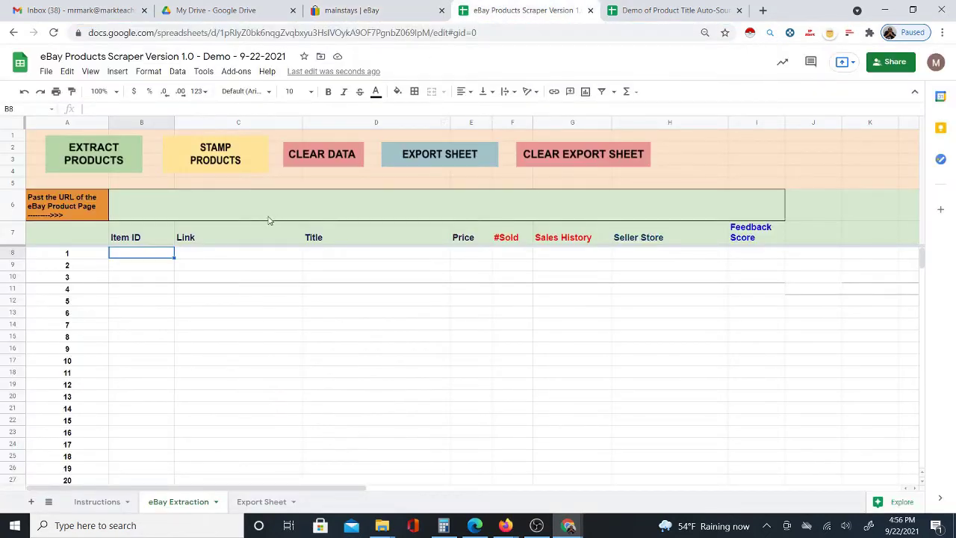
left_click(208, 209)
right_click(176, 208)
left_click(216, 148)
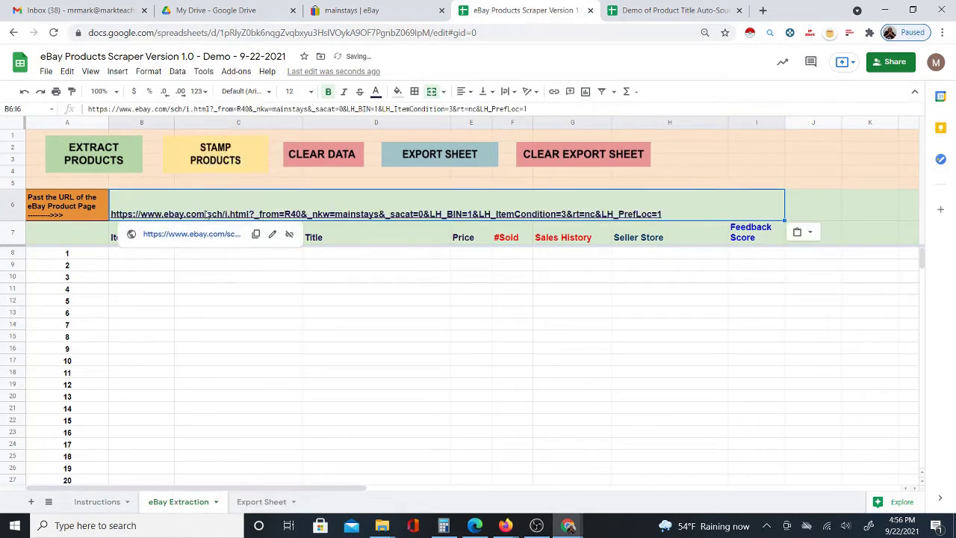
left_click(132, 255)
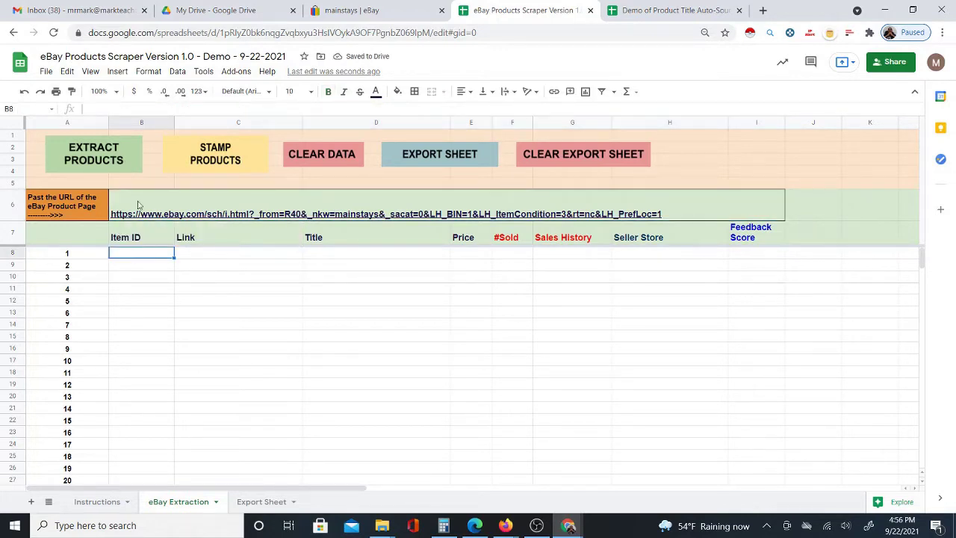
left_click(107, 153)
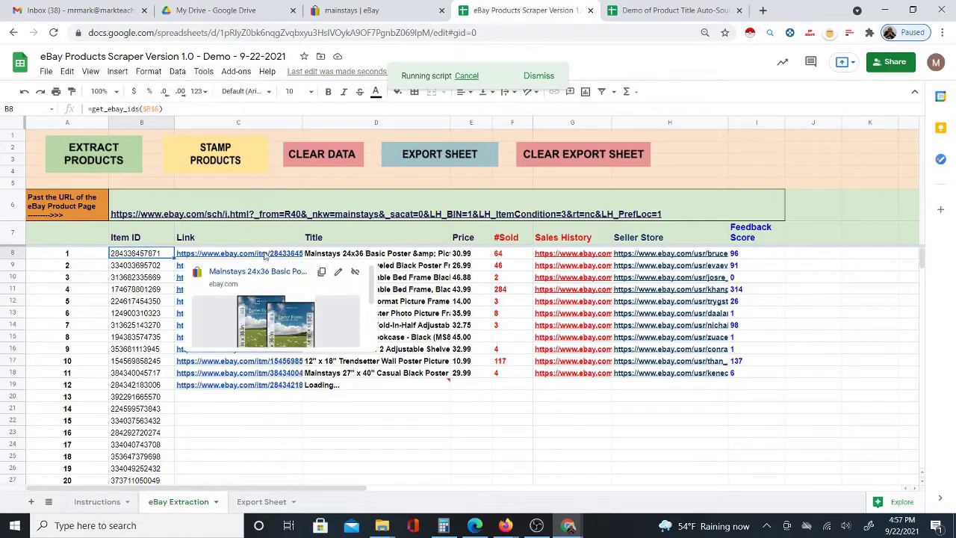
left_click(274, 241)
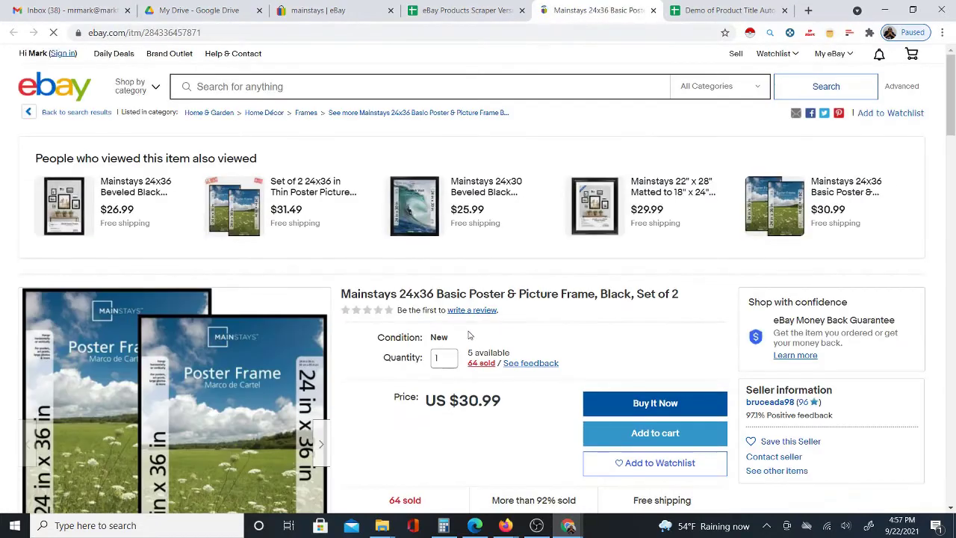
- Review the Basic Poster Frame page, then view the 24x36 Beveled Black Poster Frame listing at $26.99
scroll(406, 209, "down", 2)
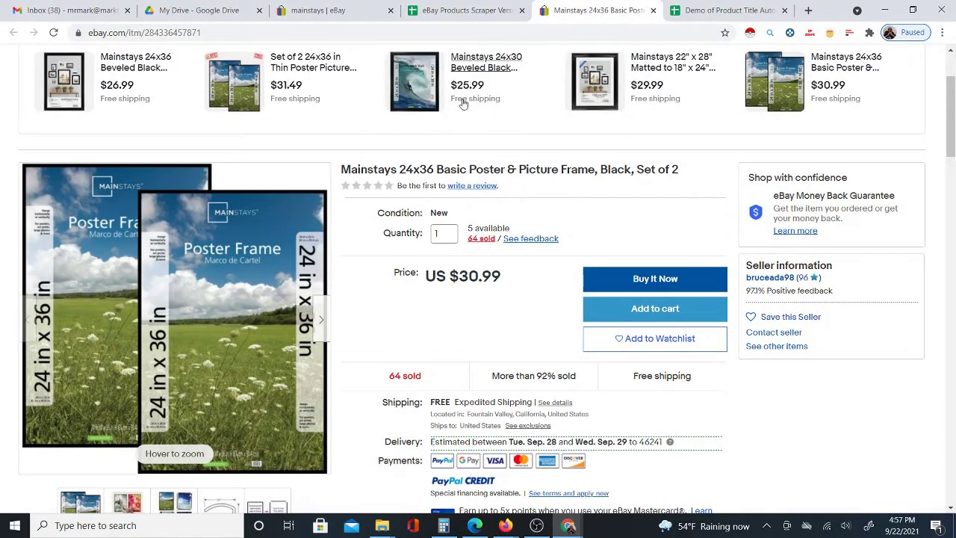
left_click(331, 11)
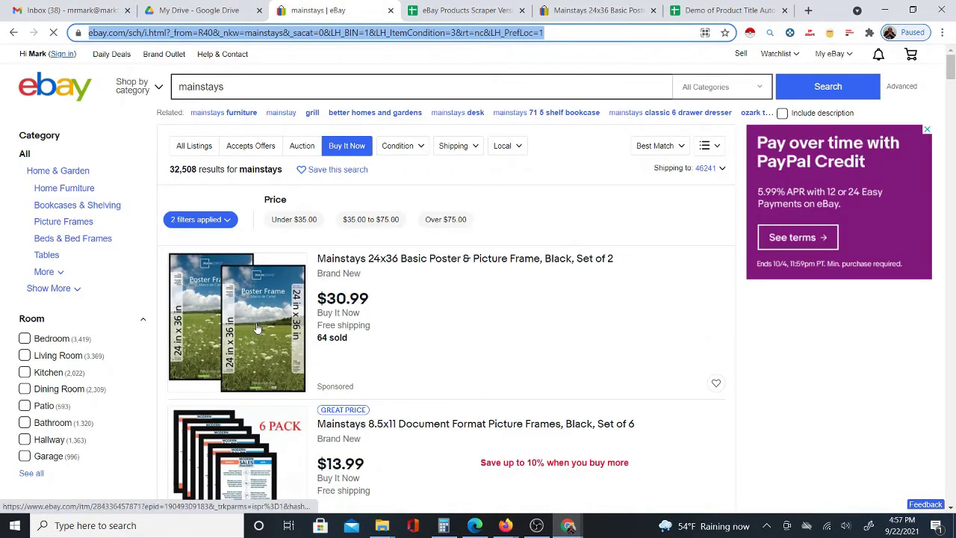
left_click(463, 11)
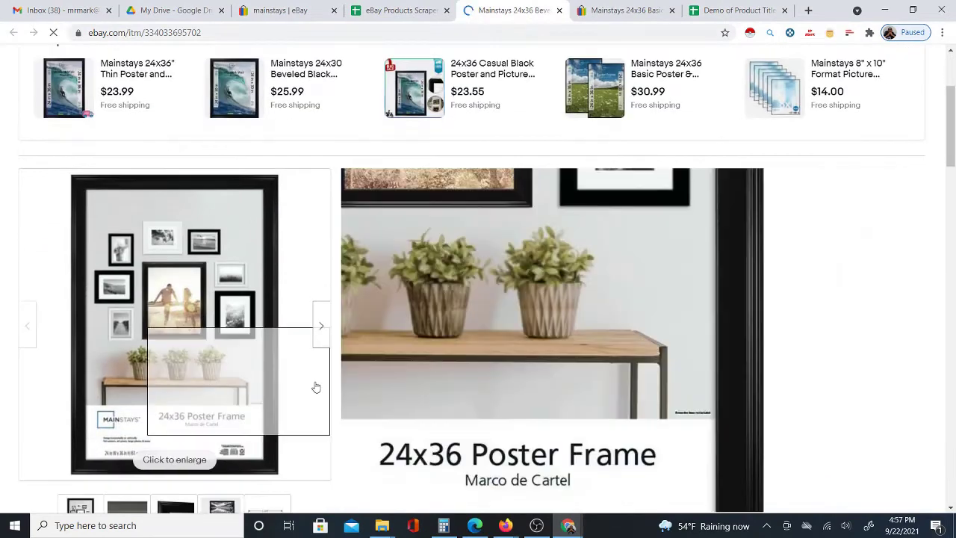
left_click(280, 10)
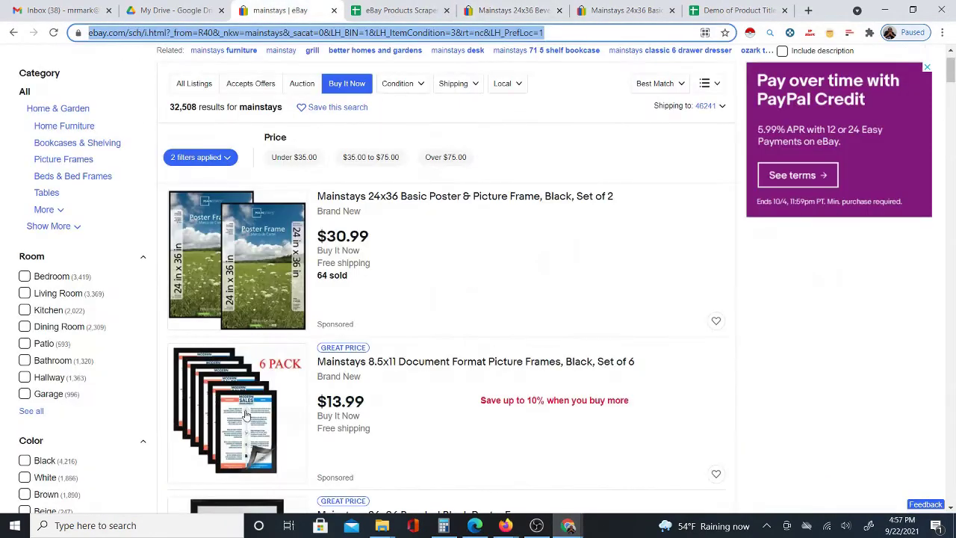
scroll(258, 407, "down", 2)
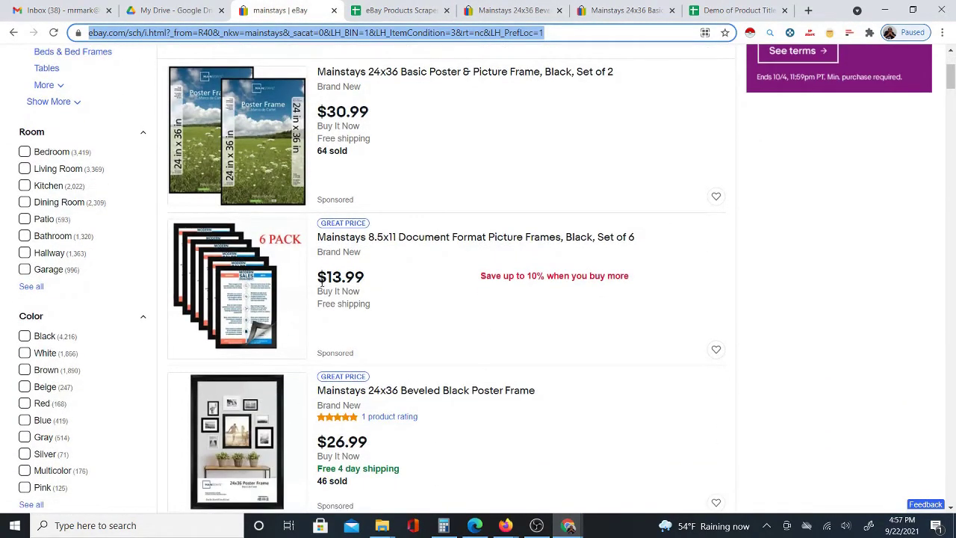
scroll(294, 408, "down", 1)
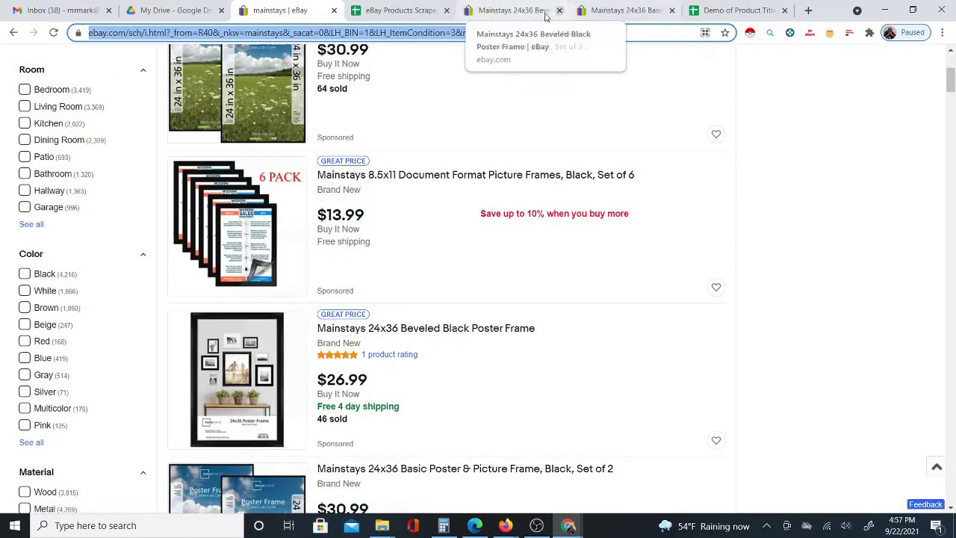
left_click(514, 12)
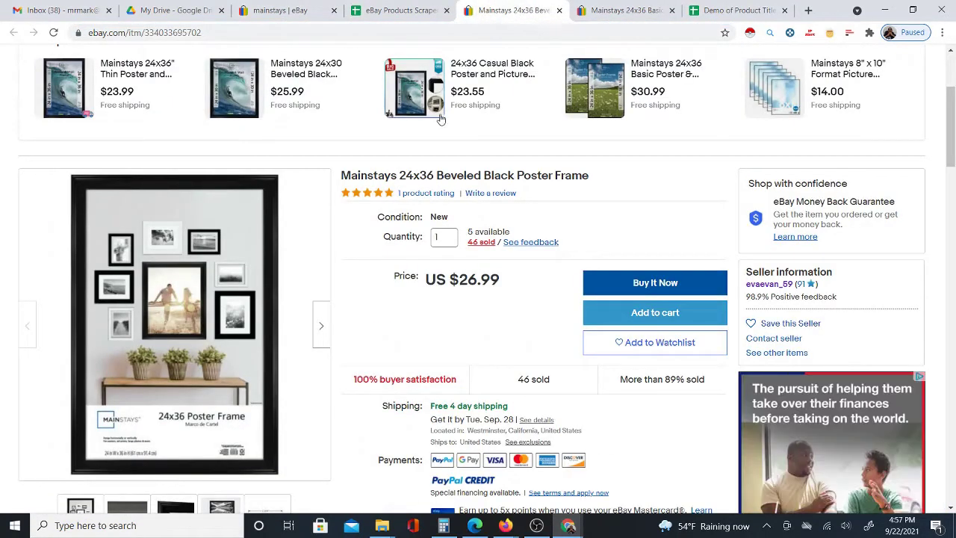
- Open the bed frame's eBay listing from its link in C10
left_click(400, 10)
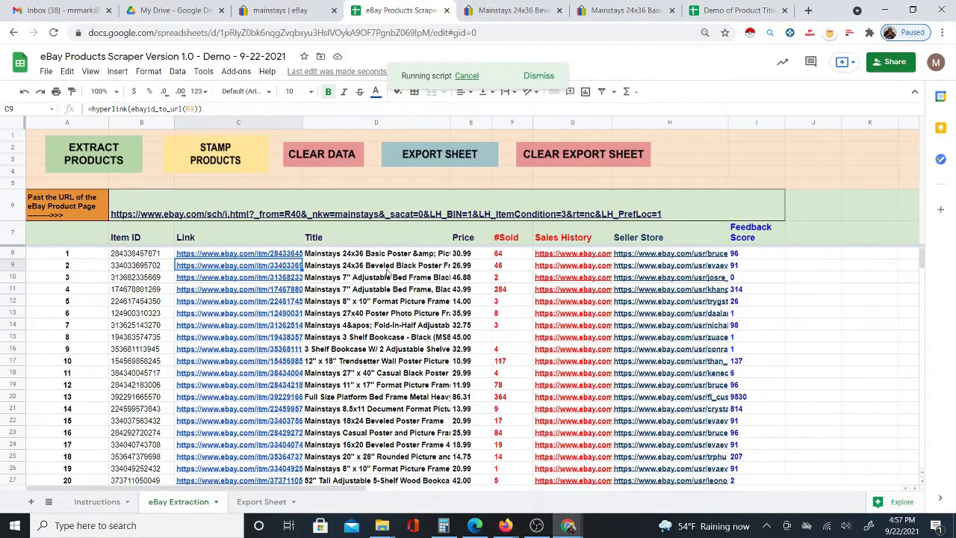
scroll(261, 378, "down", 1)
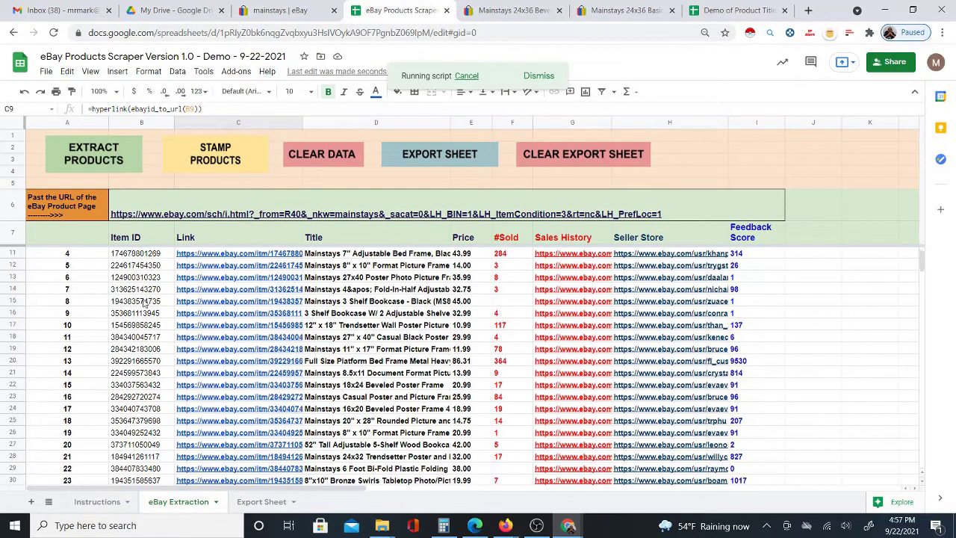
left_click(144, 301)
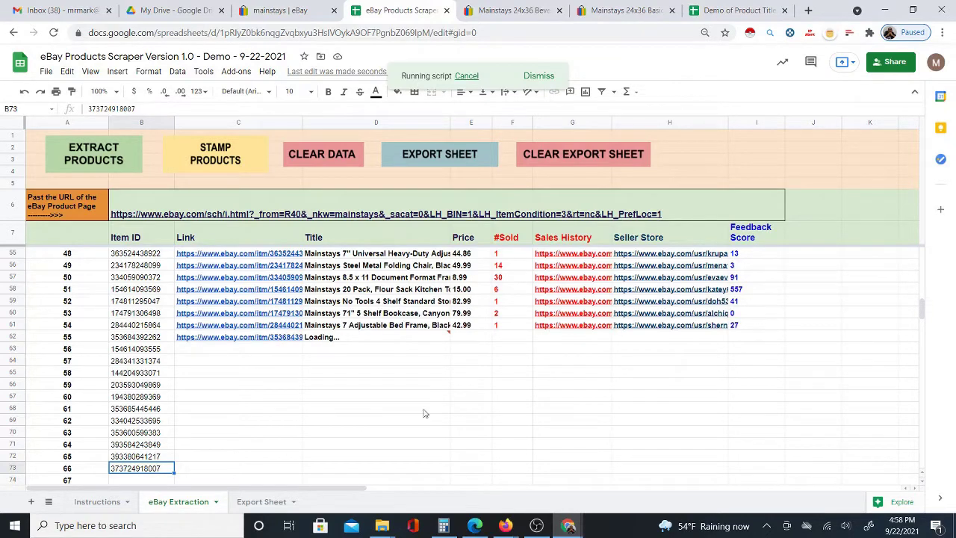
scroll(672, 373, "up", 5)
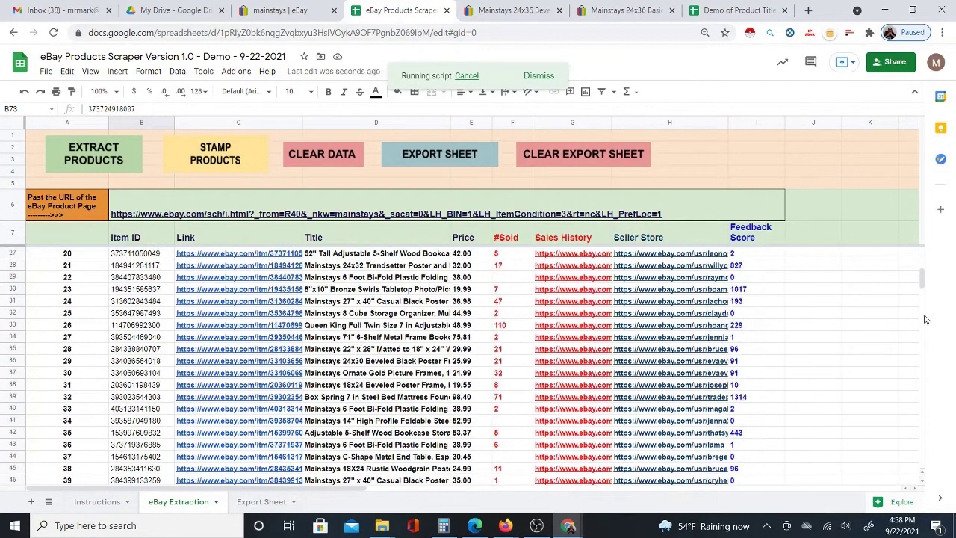
scroll(927, 281, "up", 5)
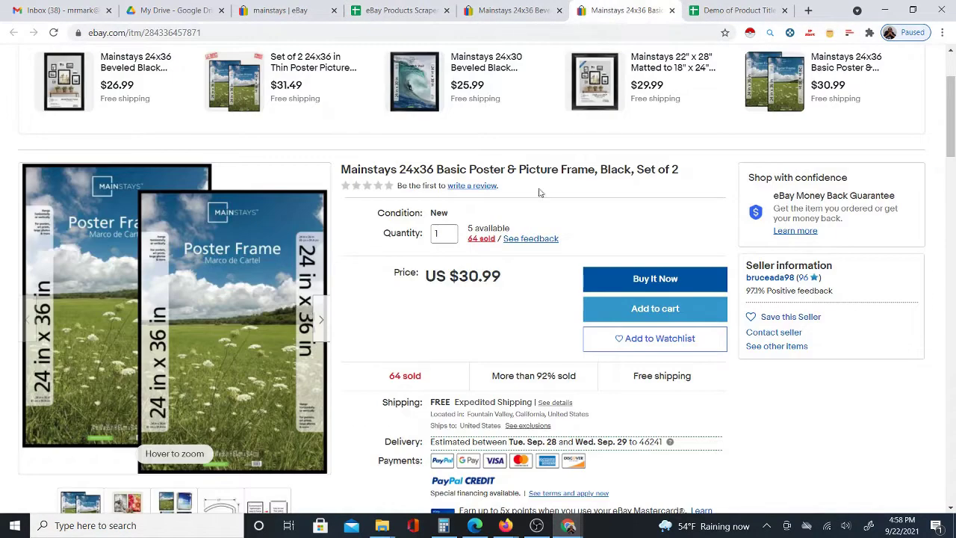
- Compare the Basic Poster Frame listing's $30.99 price with the spreadsheet
left_click(620, 11)
left_click(390, 11)
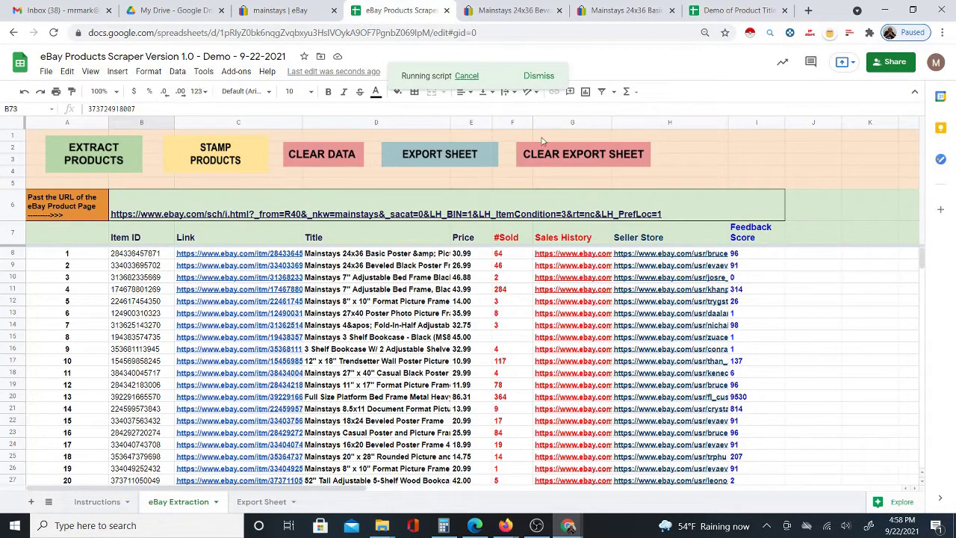
left_click(596, 11)
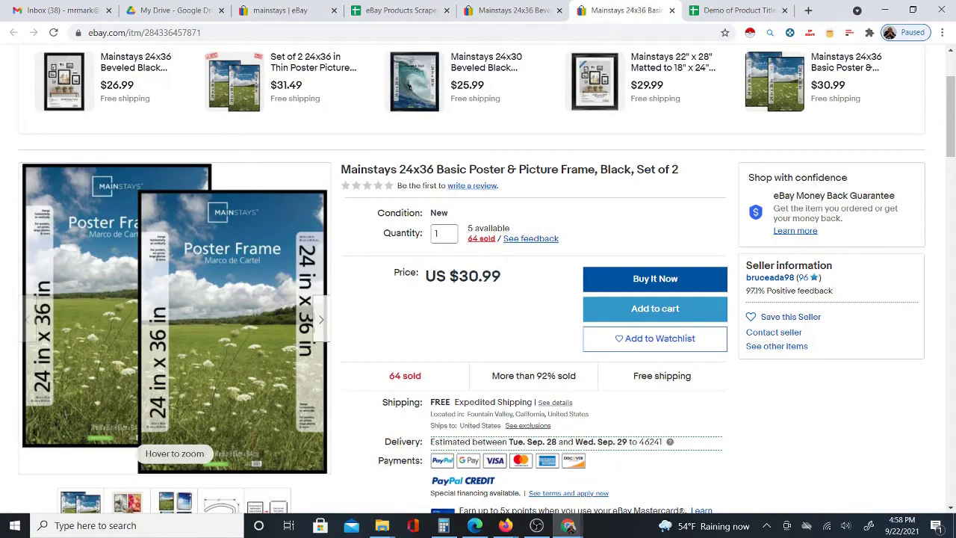
left_click_drag(450, 276, 504, 282)
left_click(390, 9)
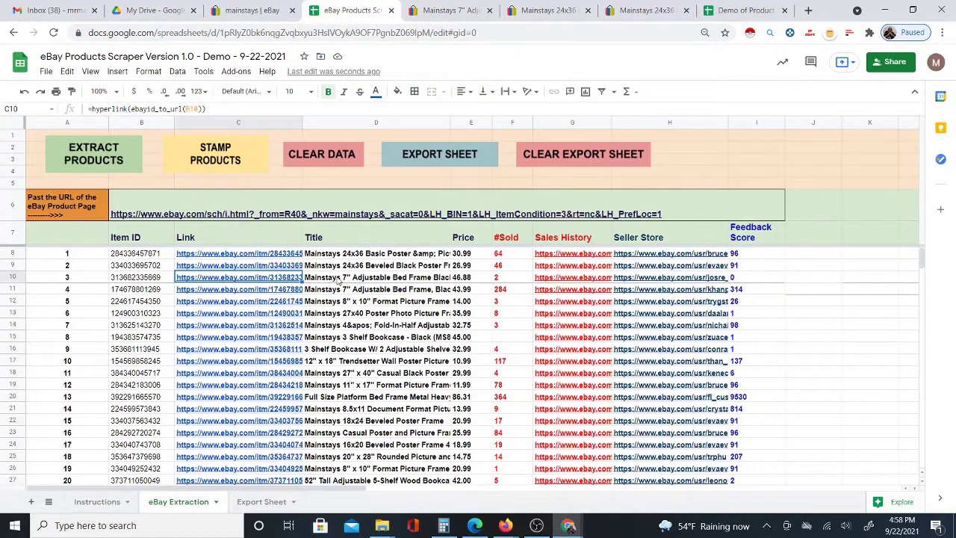
- Check the bed frame's 46.88 price and 2 sold in E10 and F10 against eBay
left_click(448, 10)
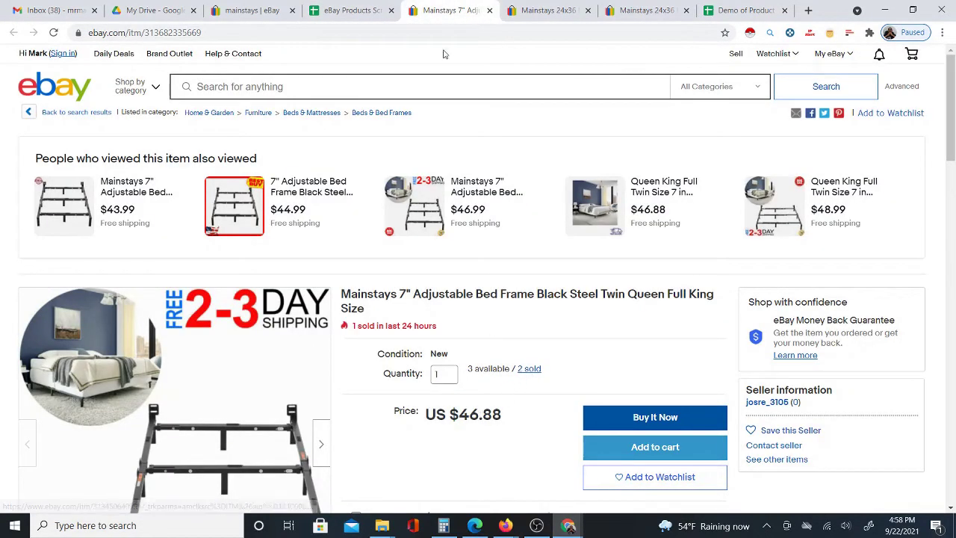
left_click(351, 10)
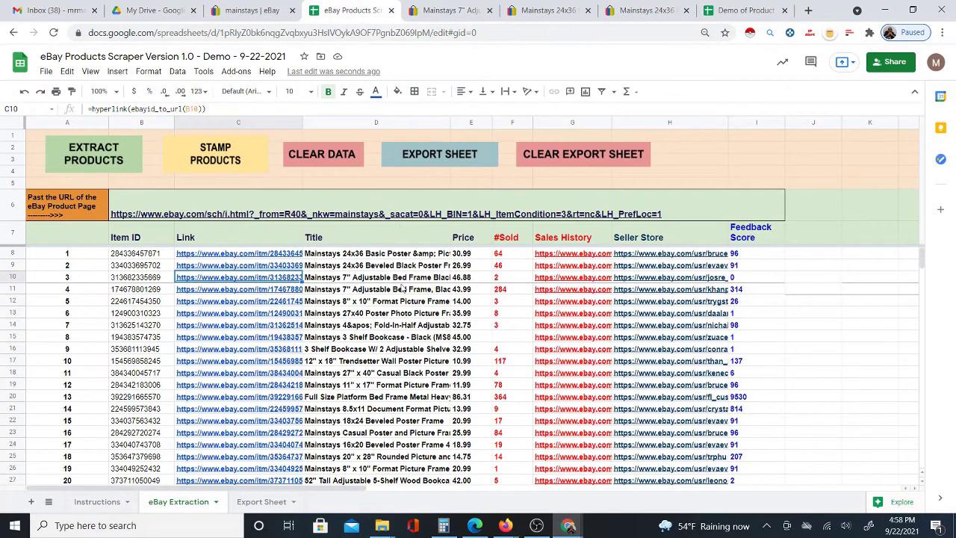
left_click(475, 278)
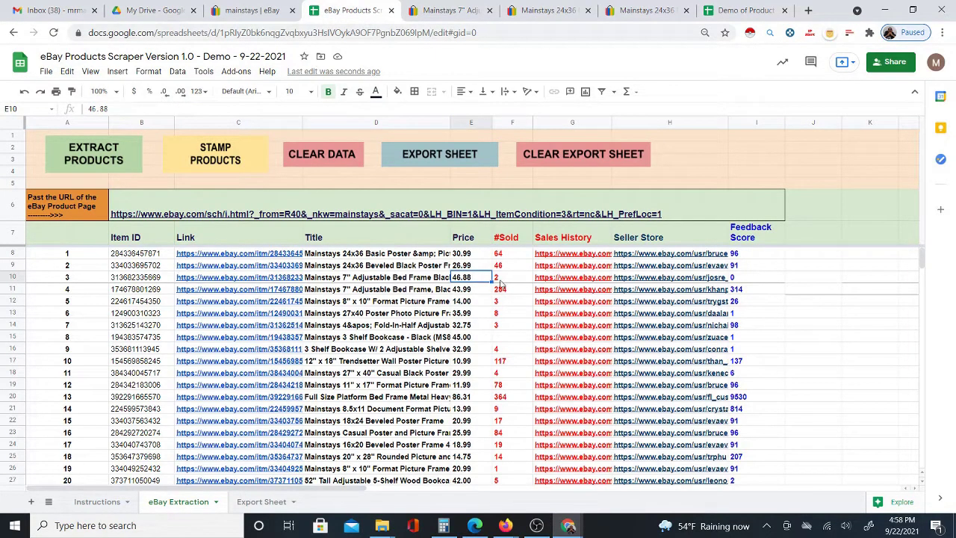
left_click(504, 281)
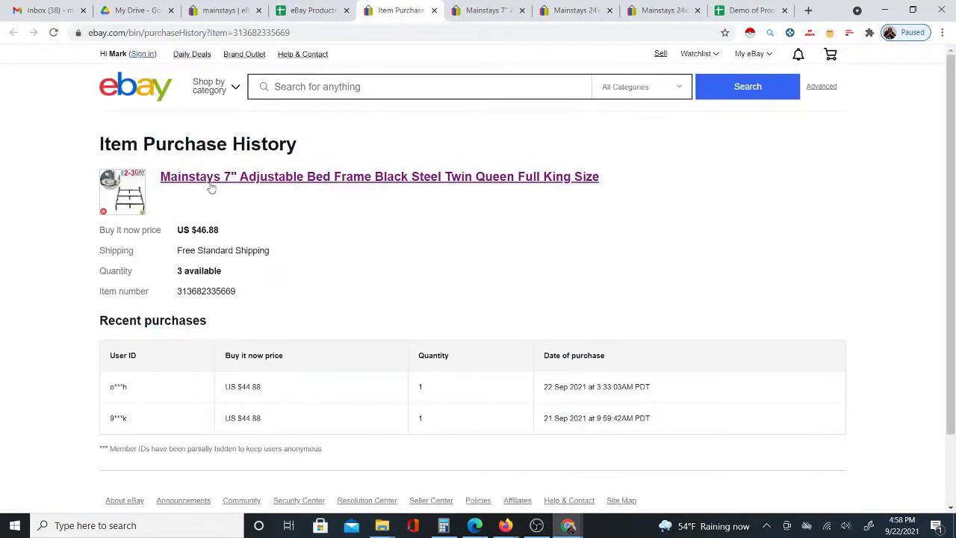
- Review the bed frame's two US $44.88 purchases against its item page, then return to the spreadsheet
left_click(453, 7)
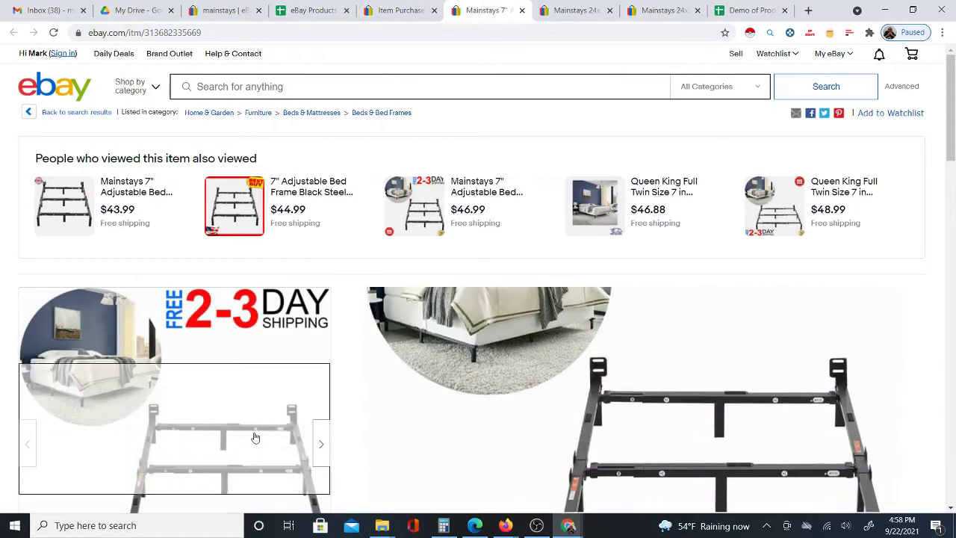
left_click(402, 11)
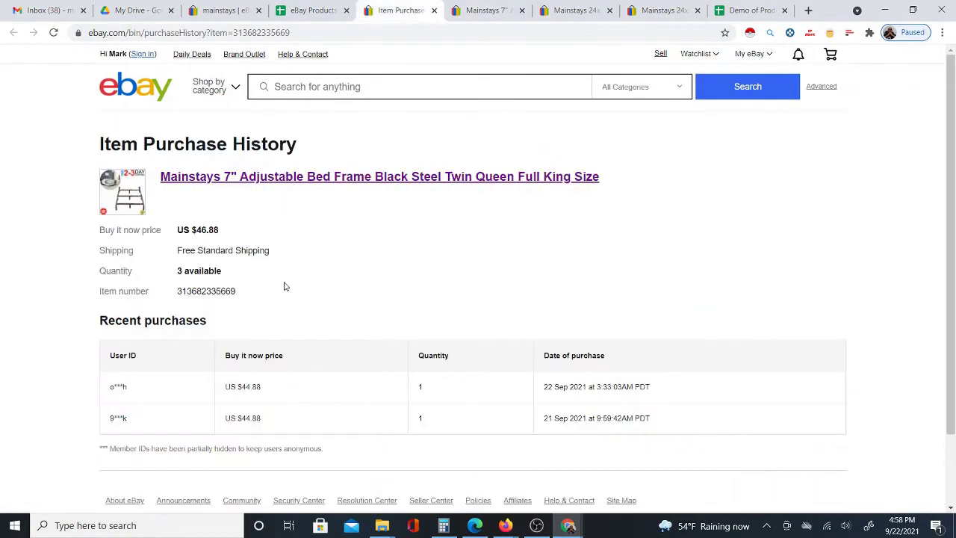
scroll(288, 286, "down", 2)
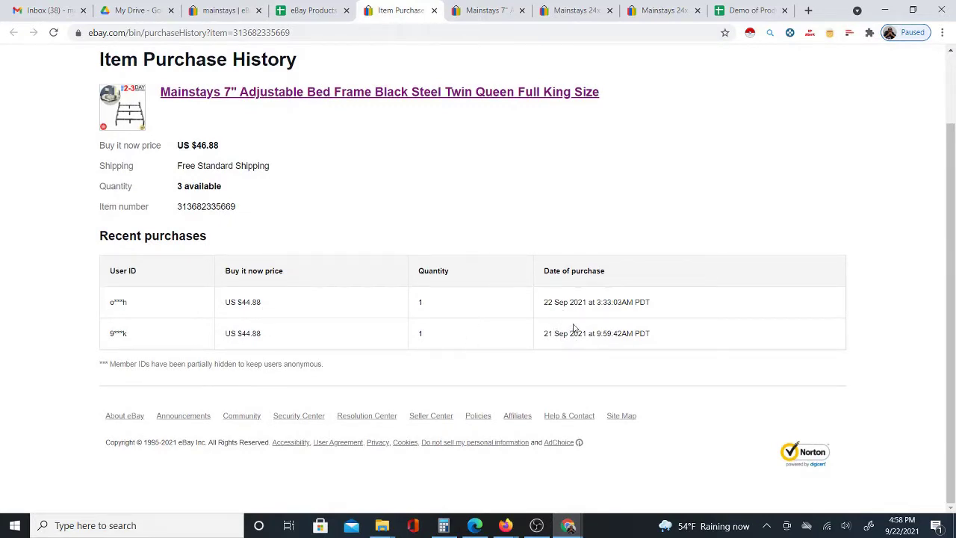
scroll(572, 334, "up", 1)
key("ctrl+shift+Tab")
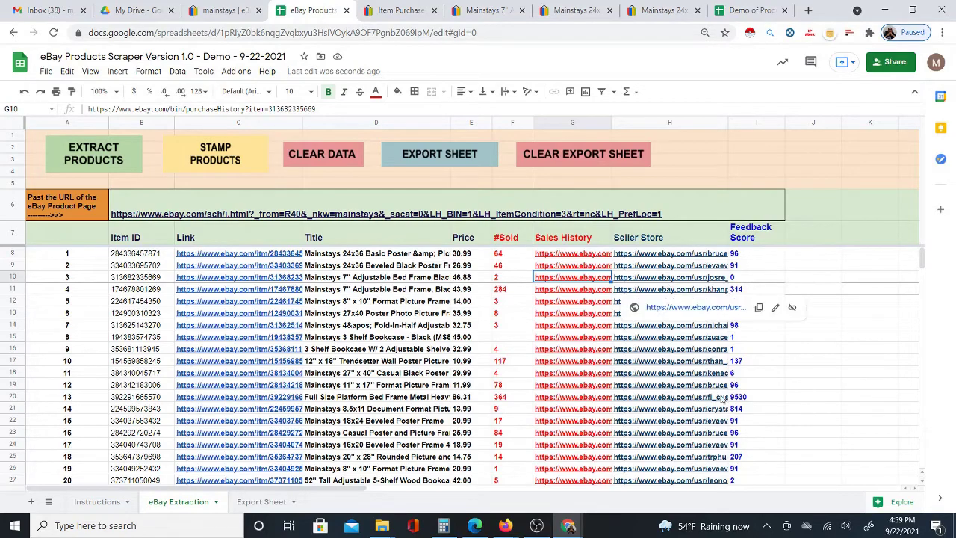
- Verify the seller's 9530 feedback score on their eBay profile, then close it and return to the Mainstays results
scroll(724, 402, "down", 9)
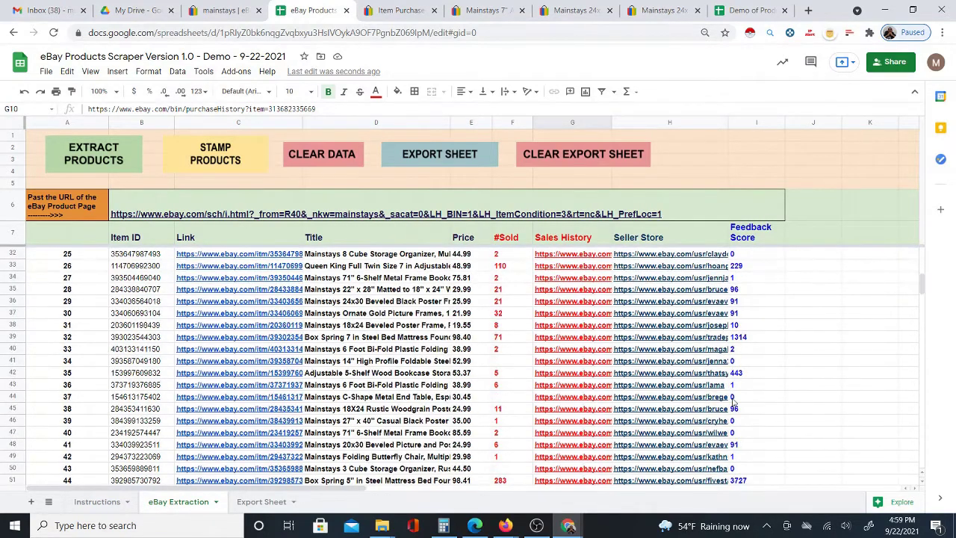
scroll(733, 403, "down", 7)
scroll(750, 405, "up", 9)
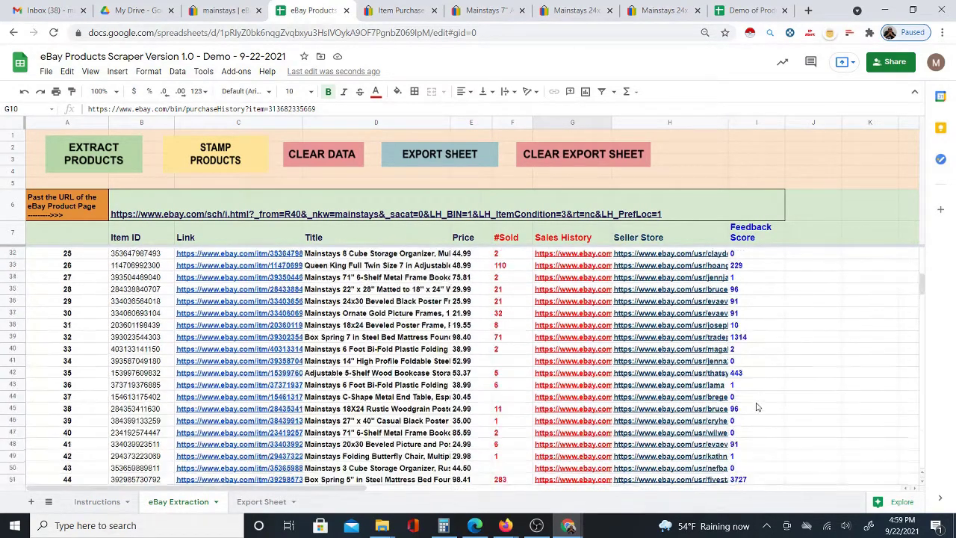
scroll(757, 404, "up", 4)
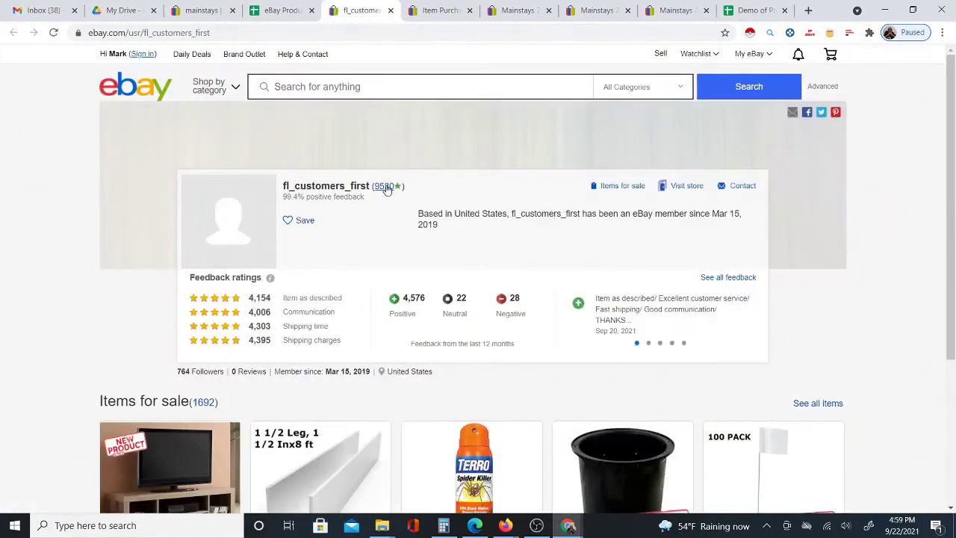
left_click(389, 10)
key("ctrl+shift+Tab")
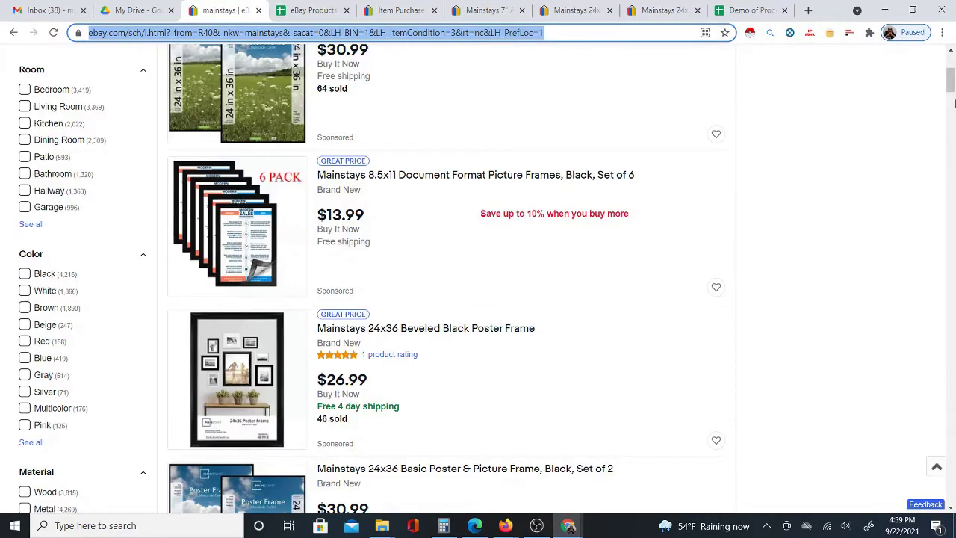
- Show 100 Mainstays Buy It Now listings per page and scroll through them back to the top
left_click_drag(952, 92, 951, 494)
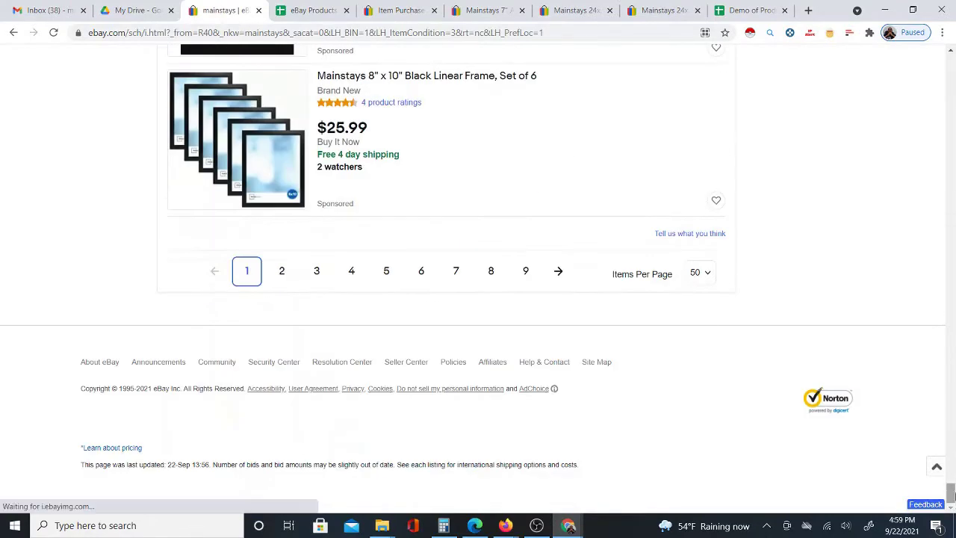
left_click(707, 274)
left_click(702, 324)
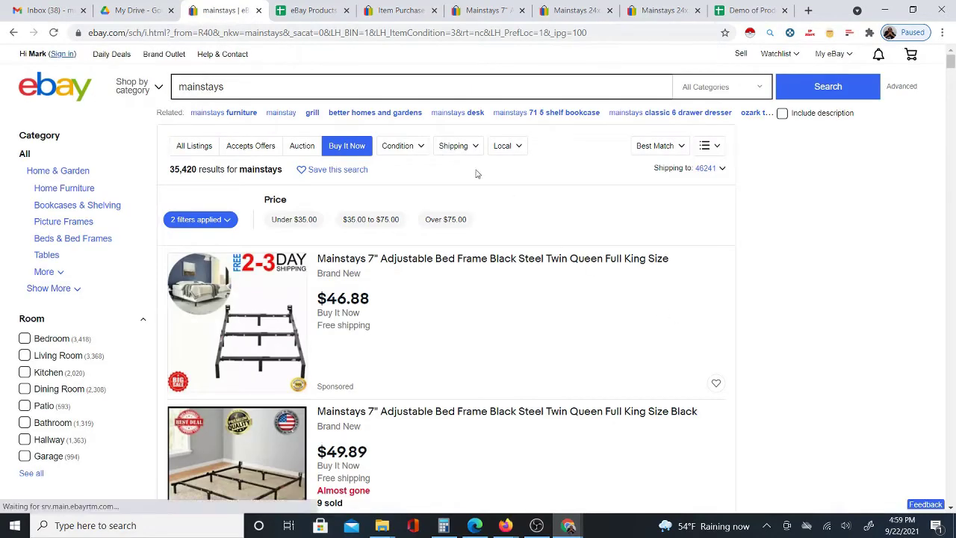
scroll(426, 323, "down", 4)
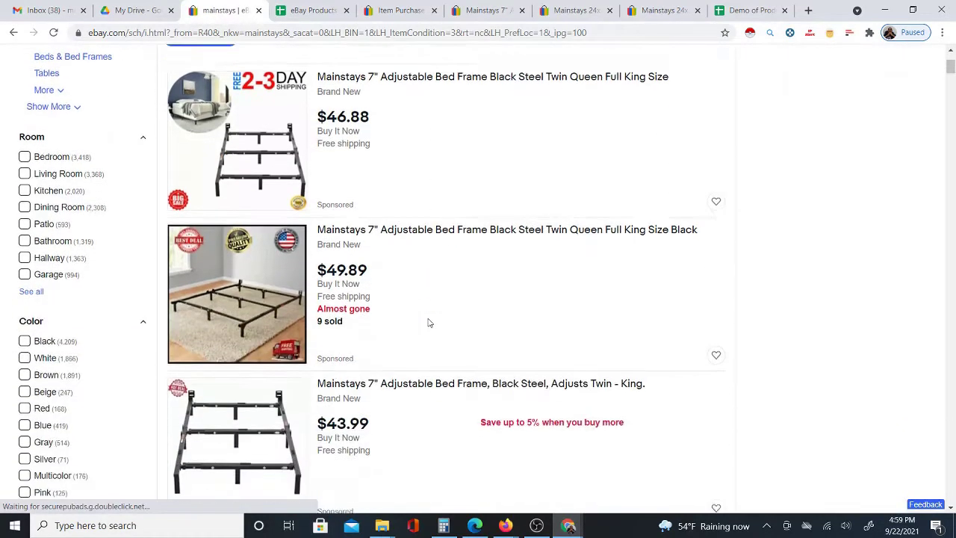
scroll(430, 323, "down", 3)
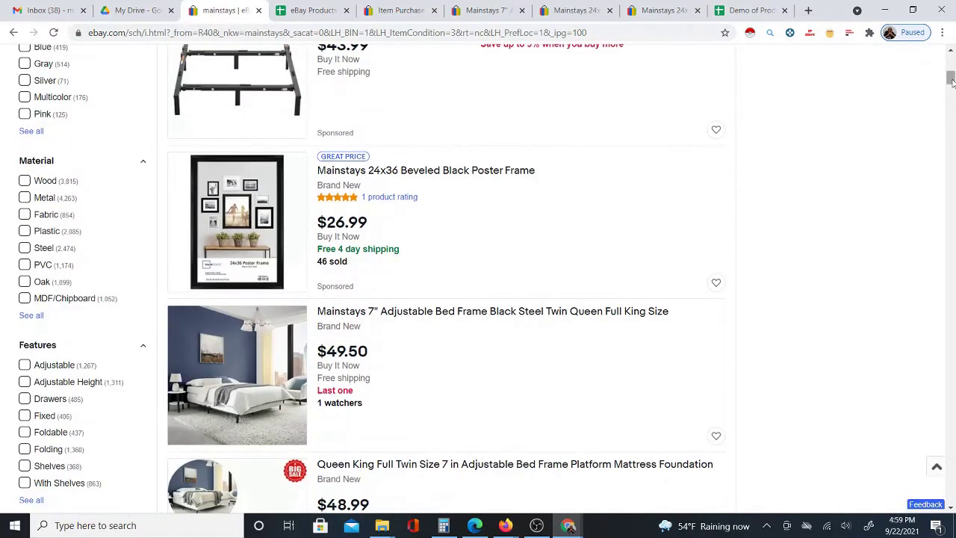
left_click_drag(951, 79, 952, 142)
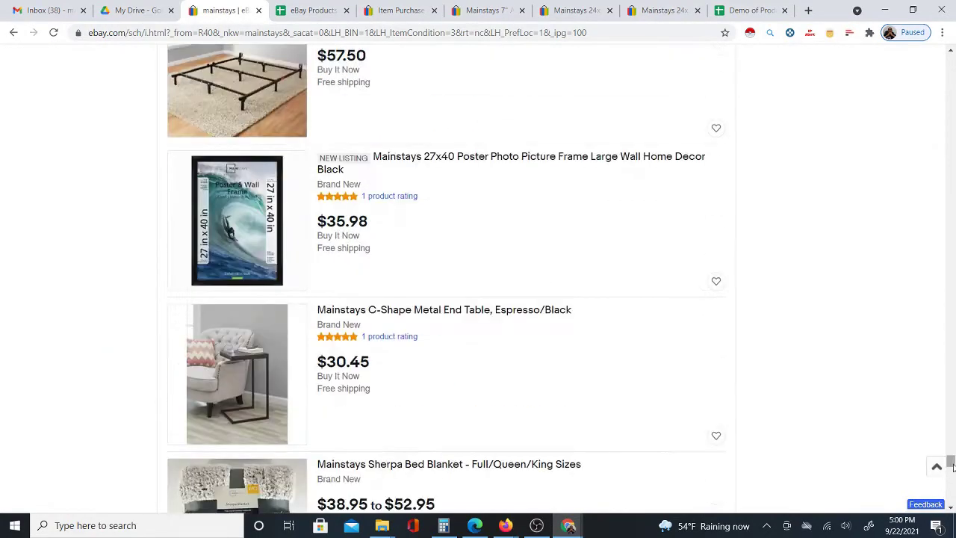
left_click_drag(955, 296, 952, 60)
- Open the eBay Products sheet, scroll through the listings and view the first title formula in D8
left_click(302, 9)
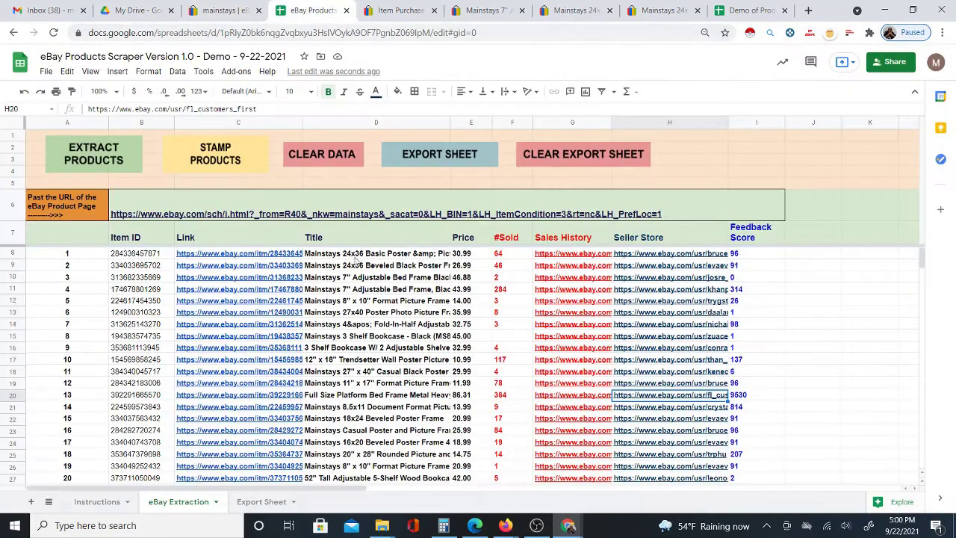
scroll(357, 344, "down", 10)
scroll(360, 388, "down", 7)
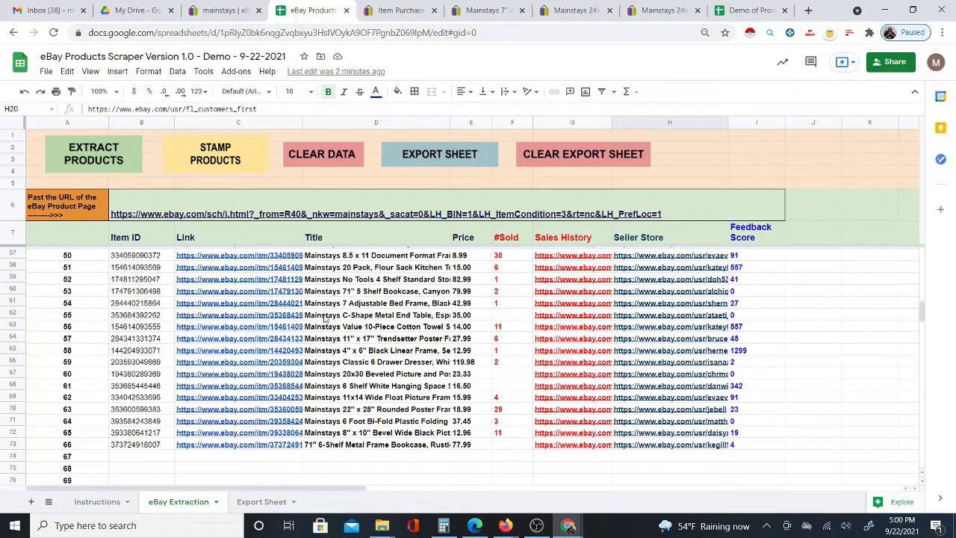
scroll(373, 351, "up", 15)
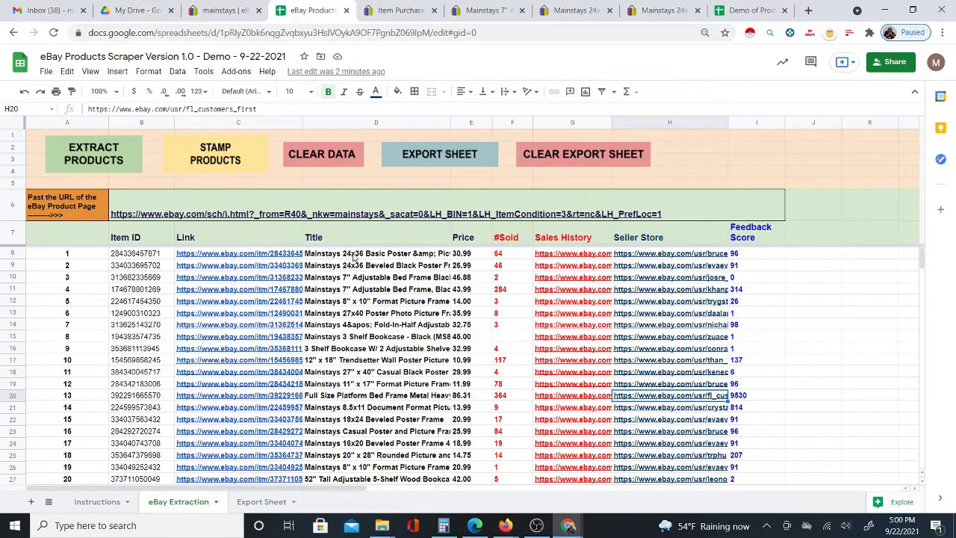
mouse_move(281, 259)
left_click(343, 259)
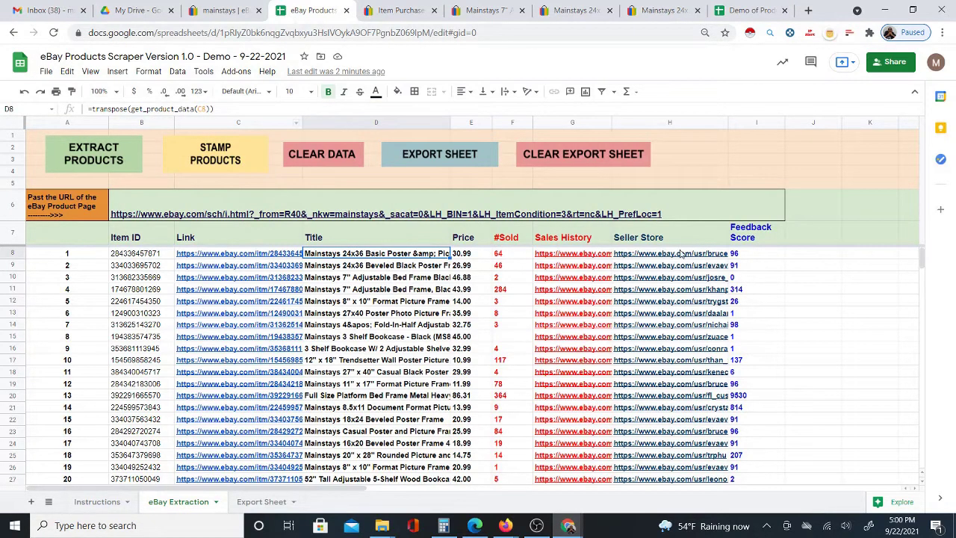
- Compare the item ID formula in B8 with the title formulas in D8 and D9
left_click(123, 257)
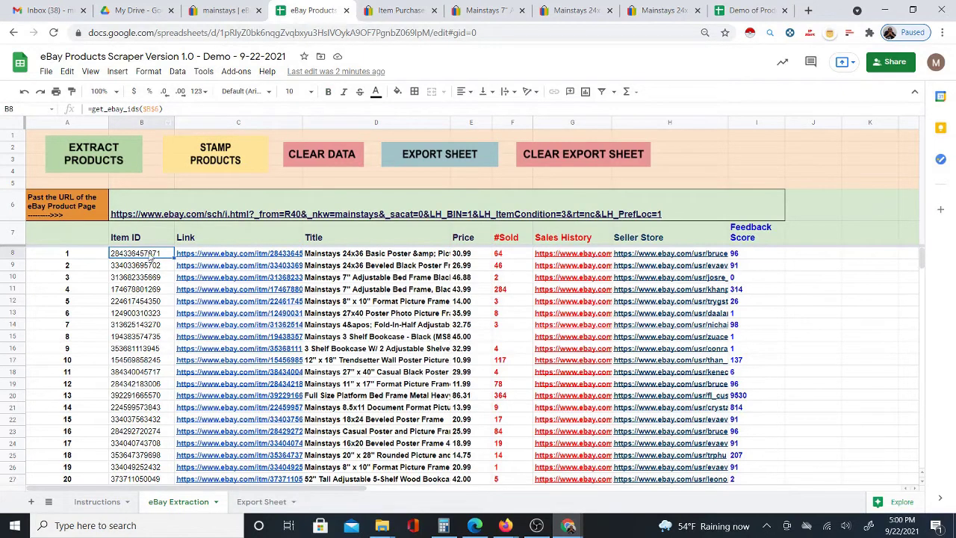
left_click(379, 256)
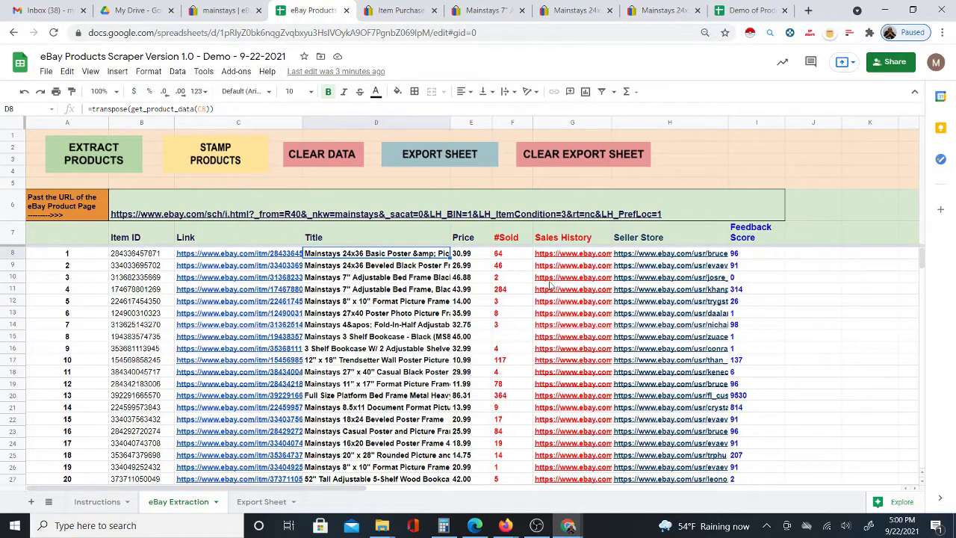
left_click(418, 267)
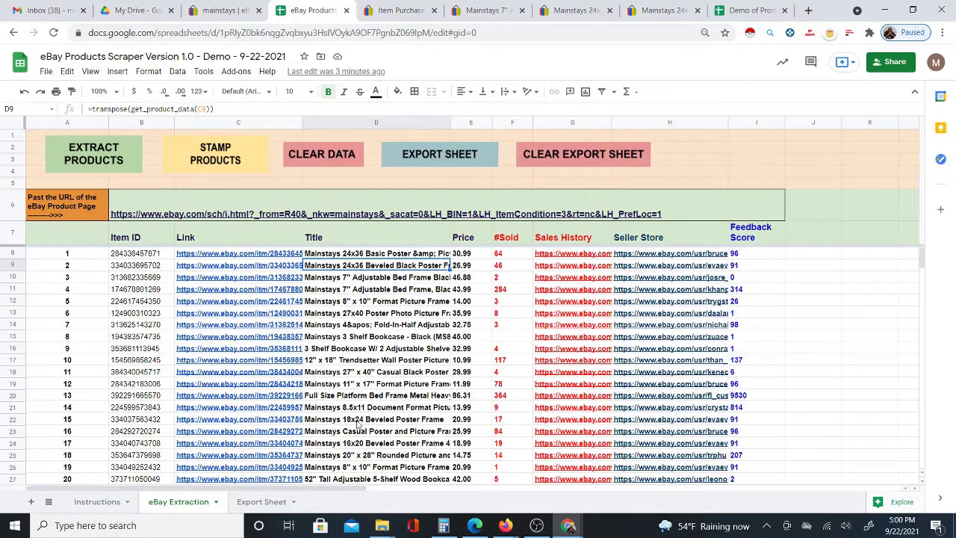
left_click(390, 255)
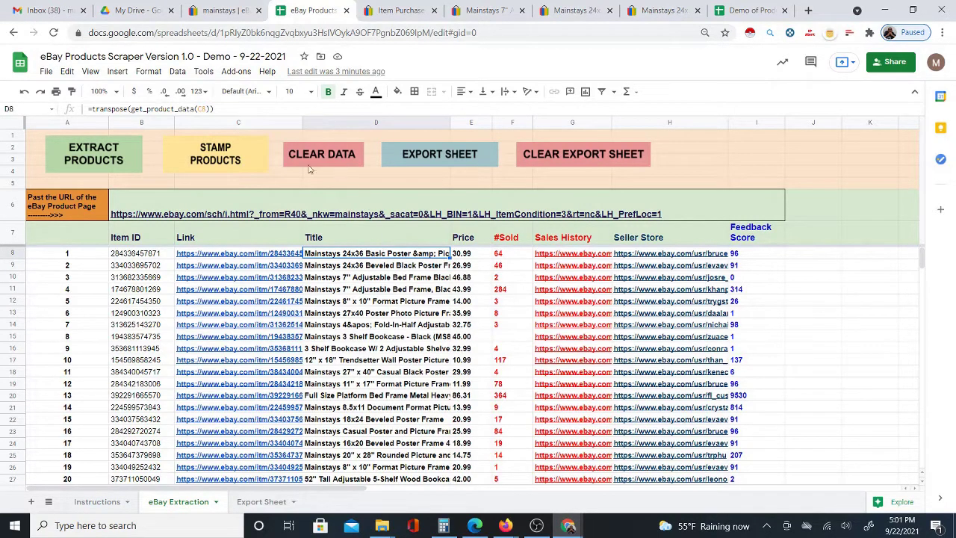
- Run Stamp Products, then spot-check the fixed titles, prices 14.00 and 11.99, #Sold 78 and Sales History links
left_click(194, 159)
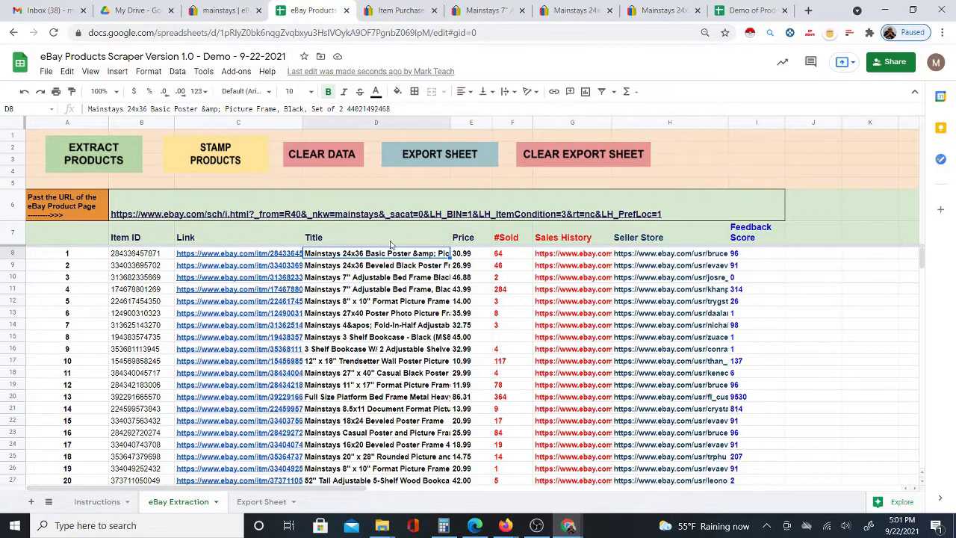
left_click(374, 263)
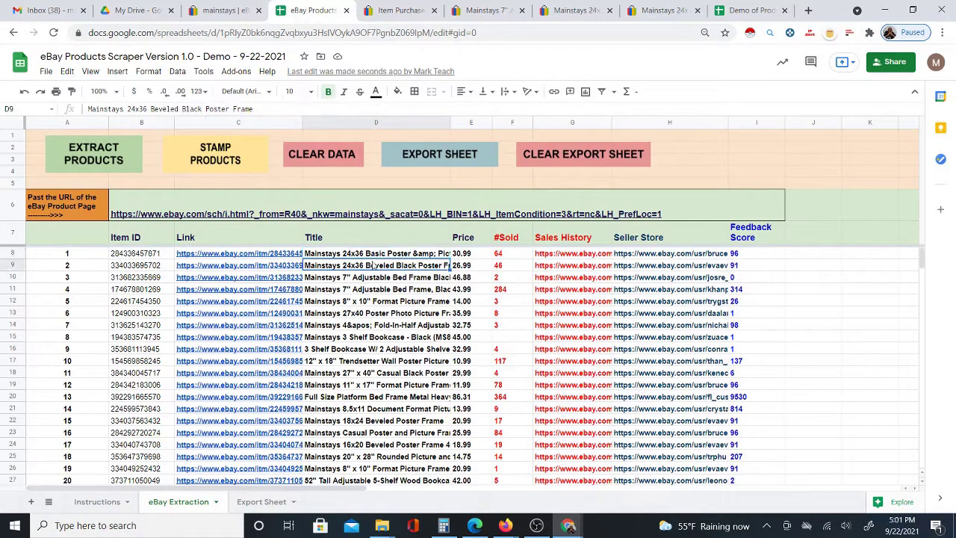
left_click(372, 294)
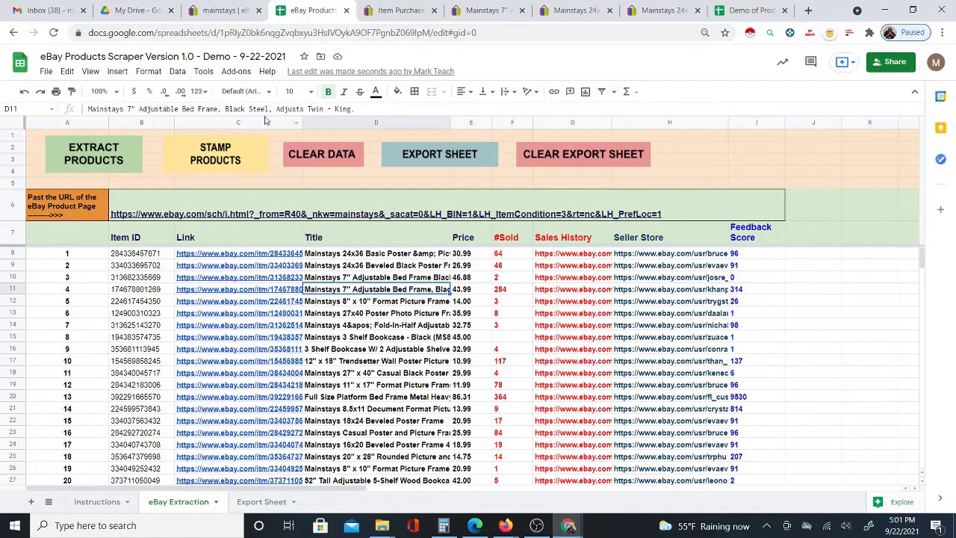
left_click(383, 338)
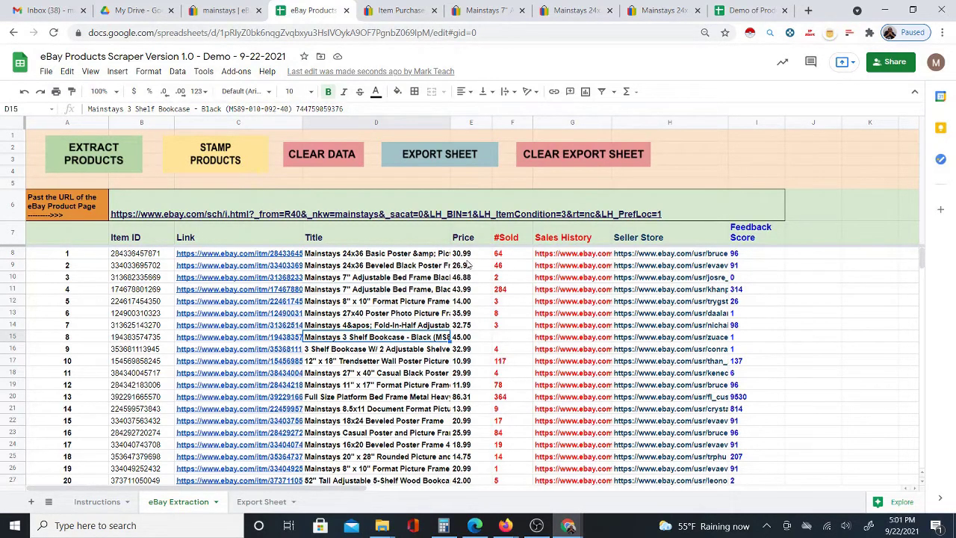
left_click(468, 254)
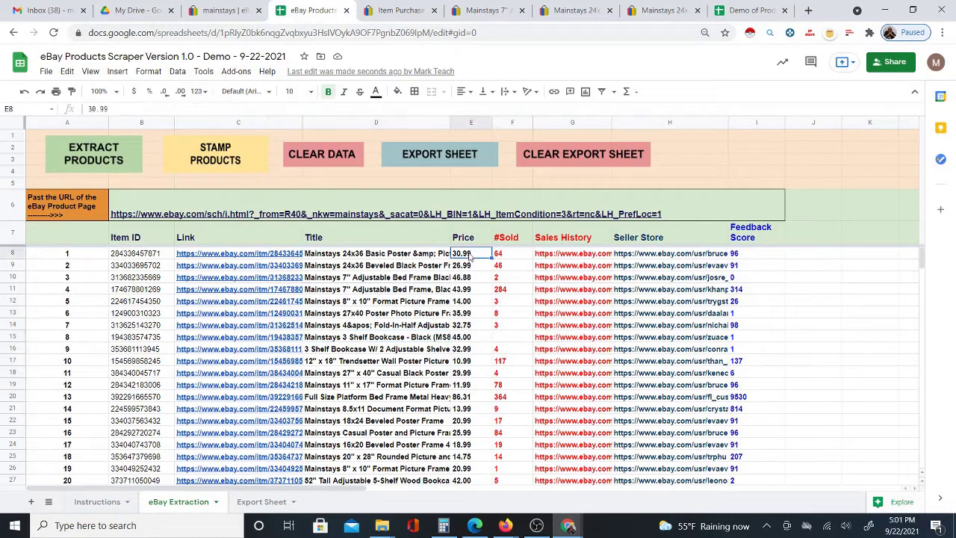
left_click(464, 303)
left_click(476, 387)
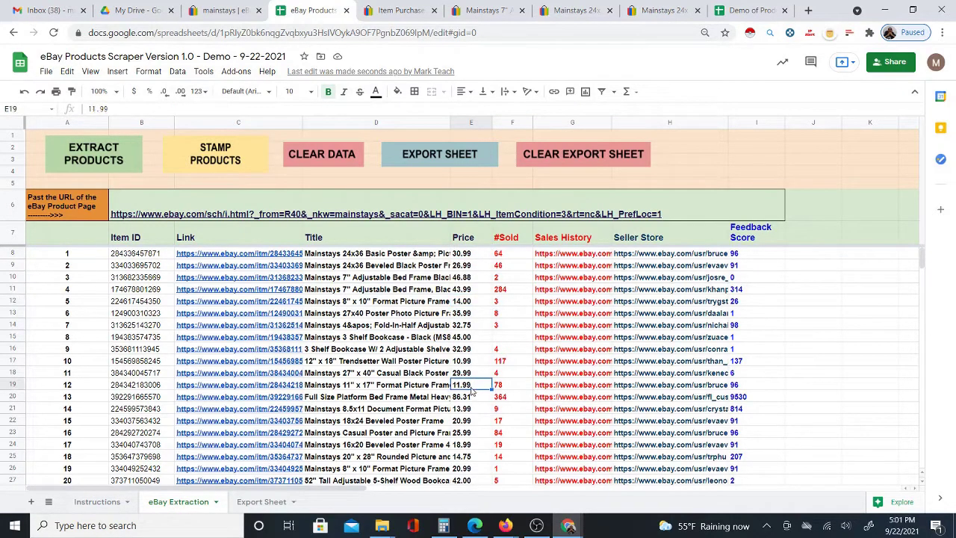
left_click(512, 383)
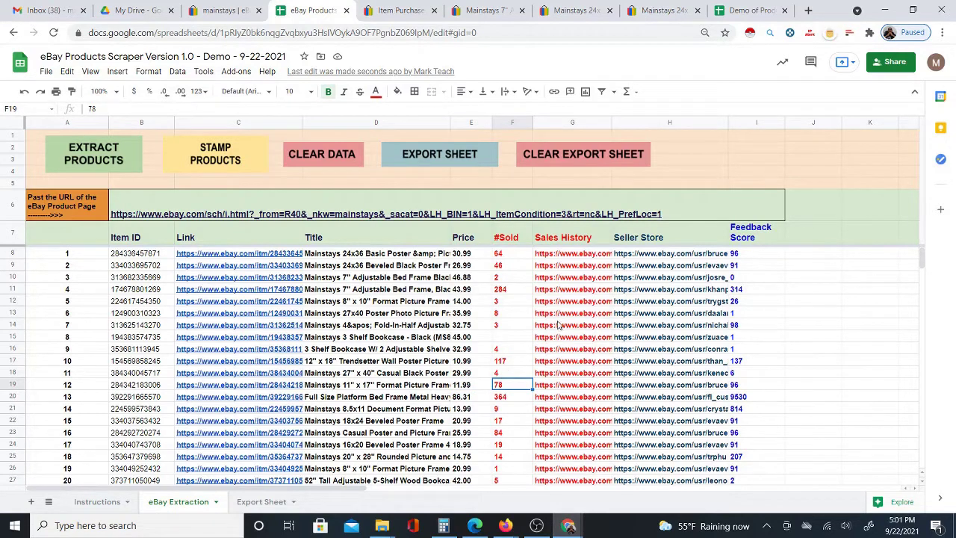
left_click(577, 255)
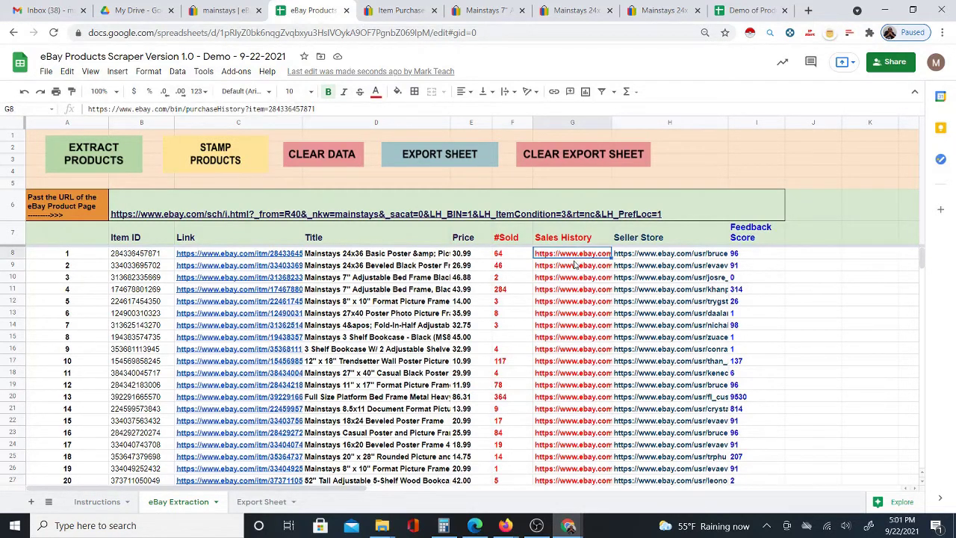
left_click(581, 303)
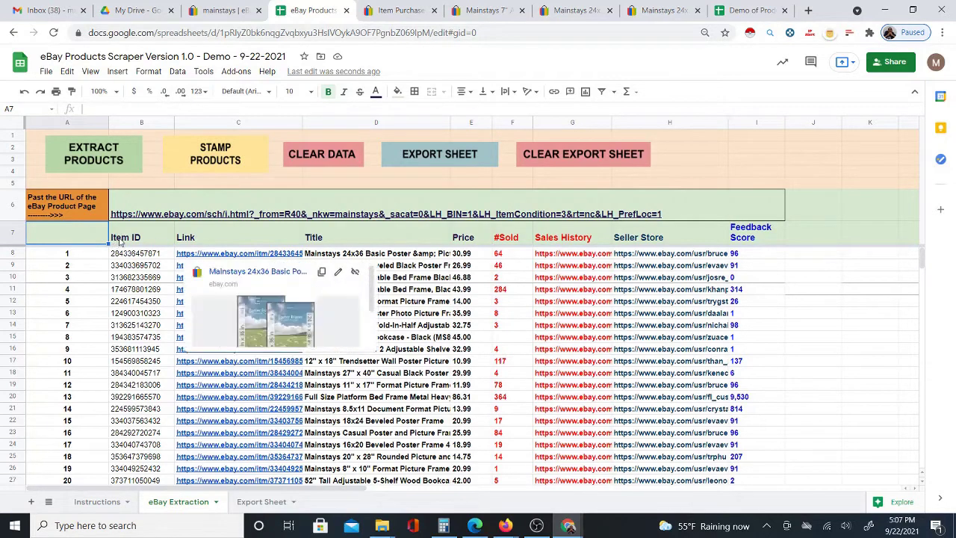
- Add filters to the listing table's header row, starting from Item ID
left_click_drag(142, 237, 769, 237)
left_click(178, 71)
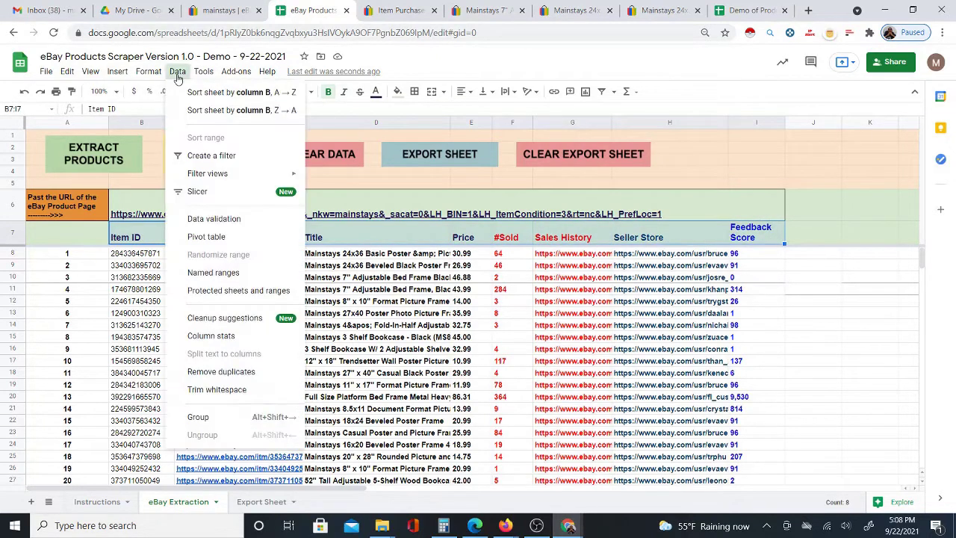
left_click(194, 155)
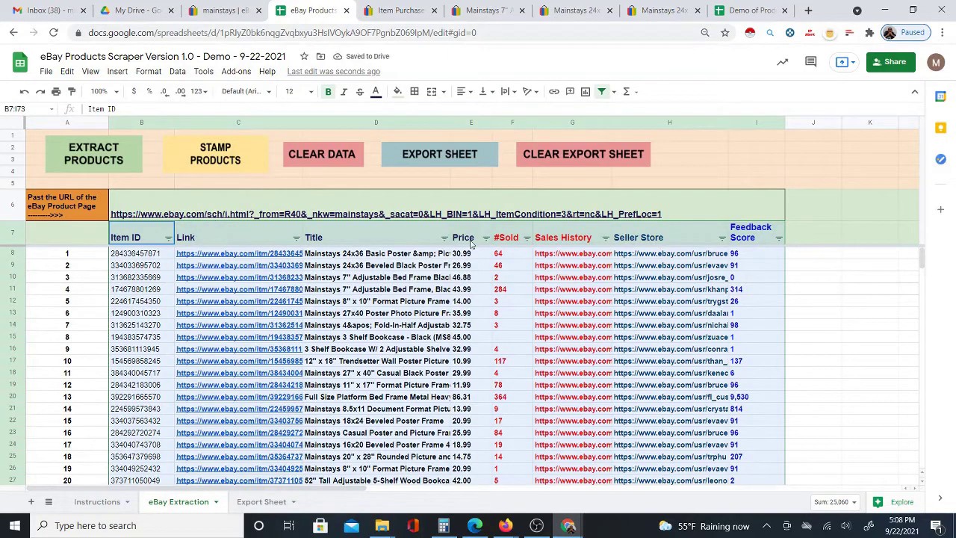
left_click(510, 237)
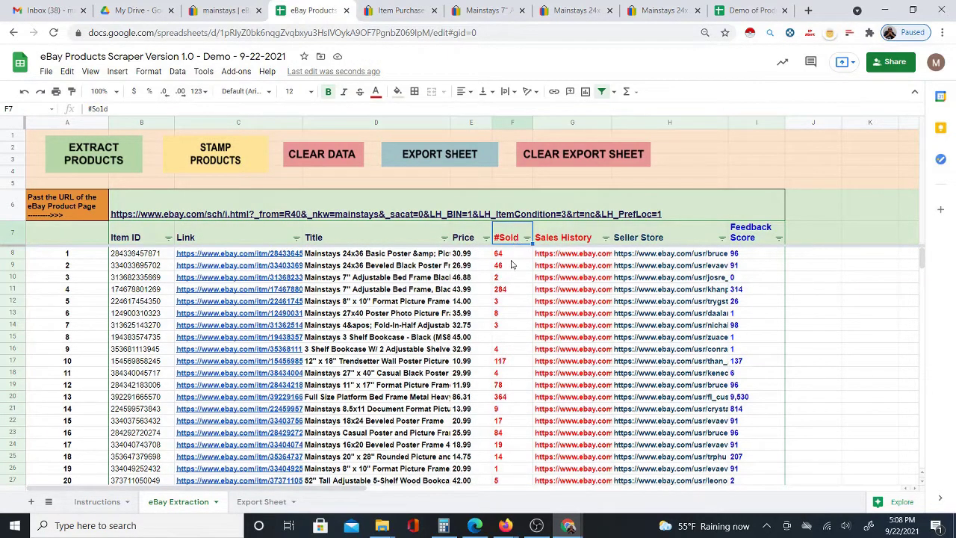
scroll(516, 312, "down", 5)
scroll(516, 313, "down", 5)
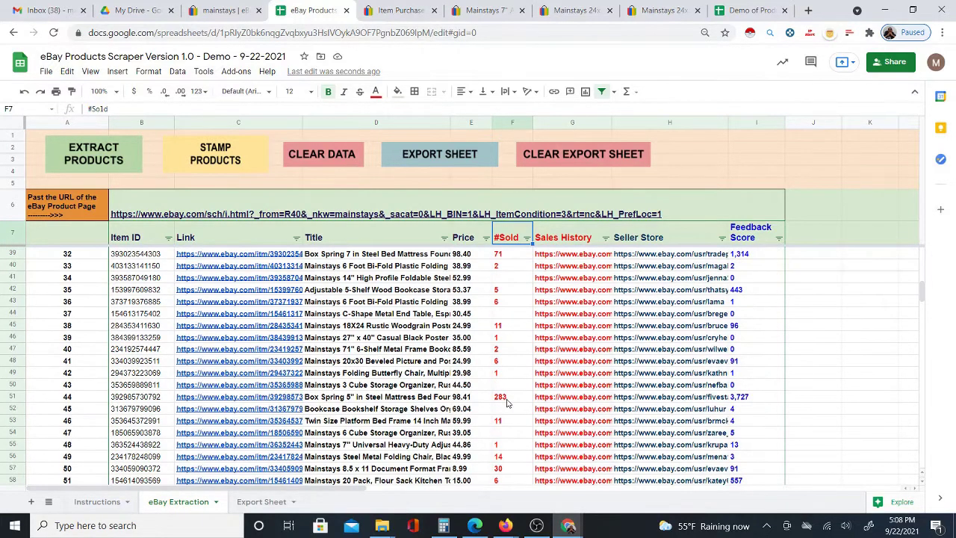
scroll(523, 389, "up", 10)
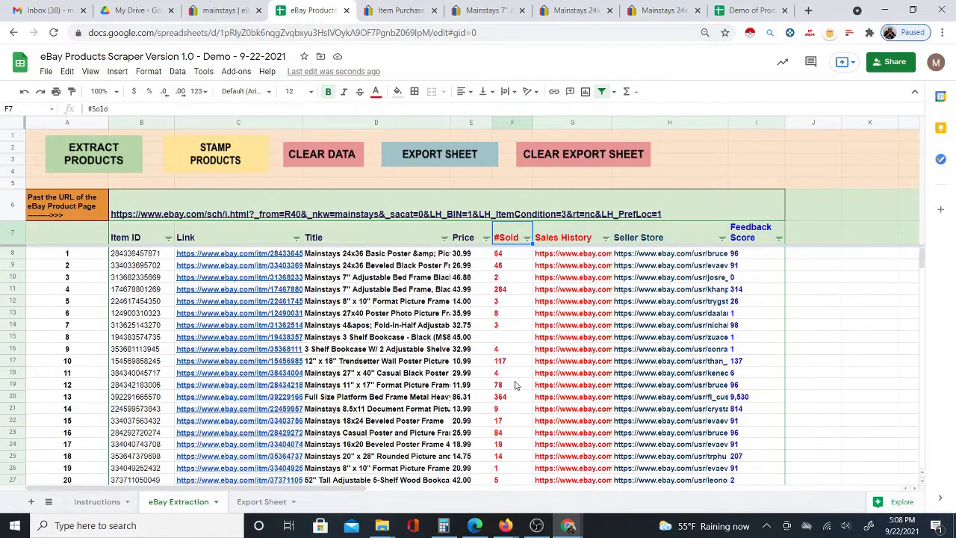
- Filter the #Sold column by condition to greater than or equal to 20
left_click(527, 237)
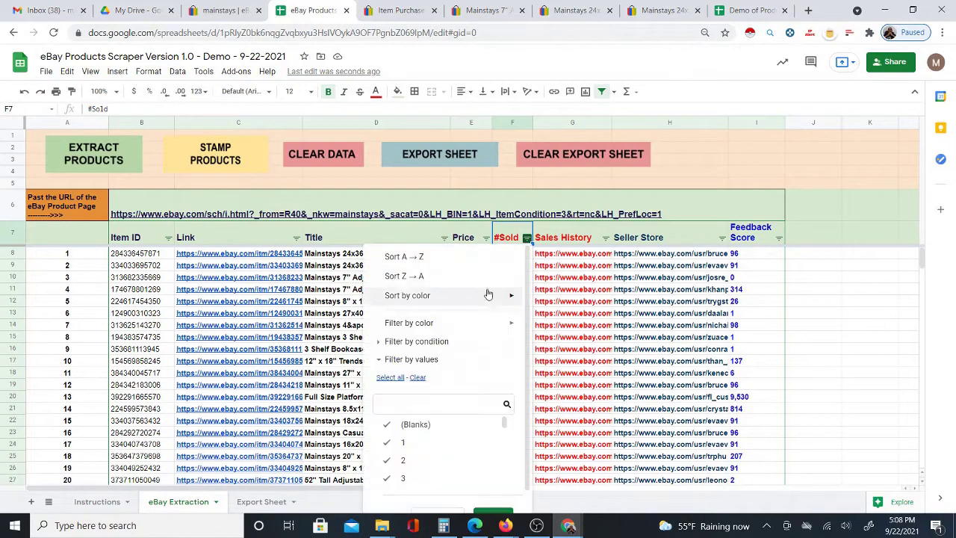
left_click(384, 342)
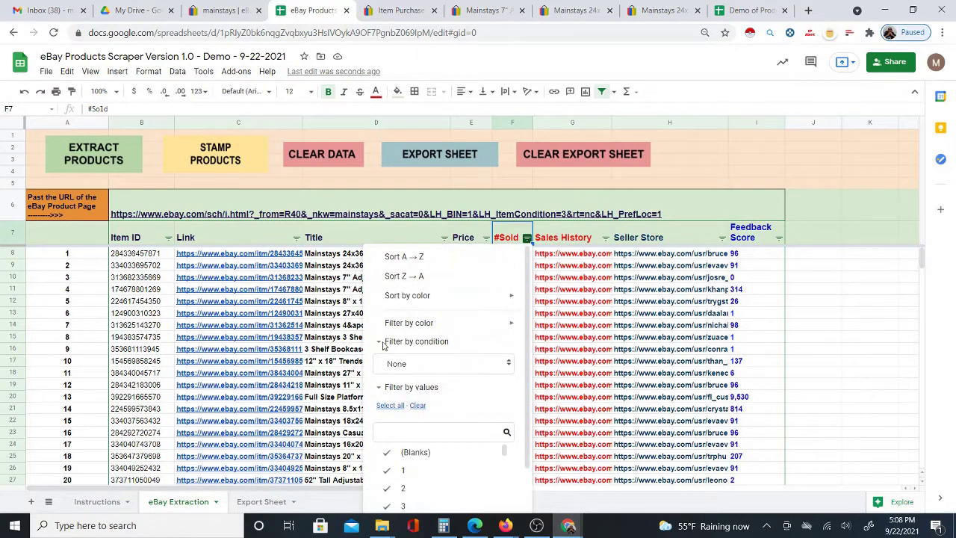
left_click(507, 366)
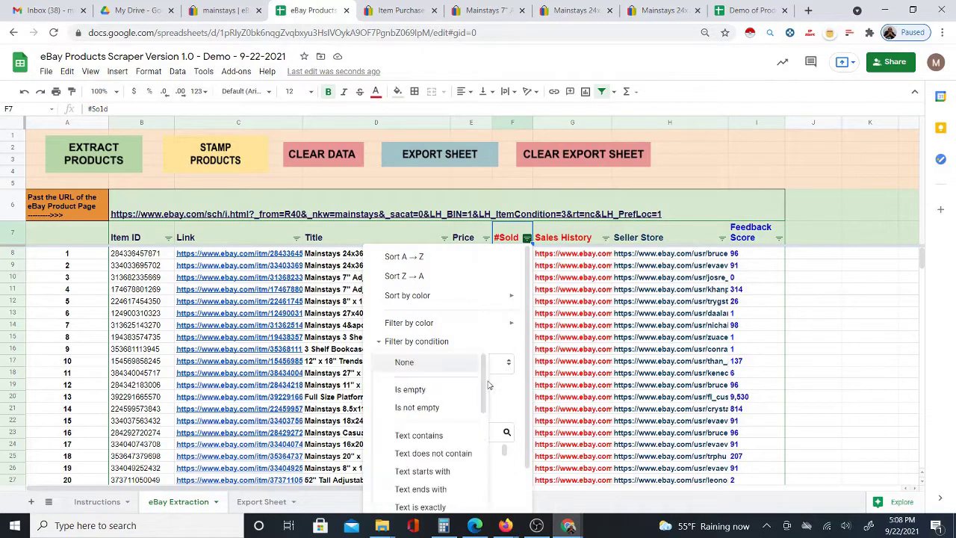
left_click_drag(484, 382, 483, 411)
scroll(439, 424, "down", 4)
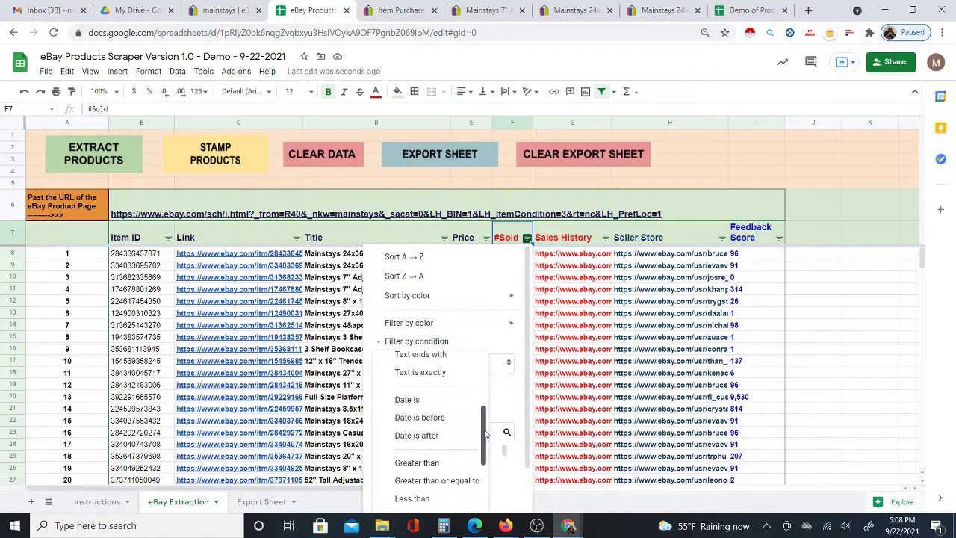
left_click(439, 424)
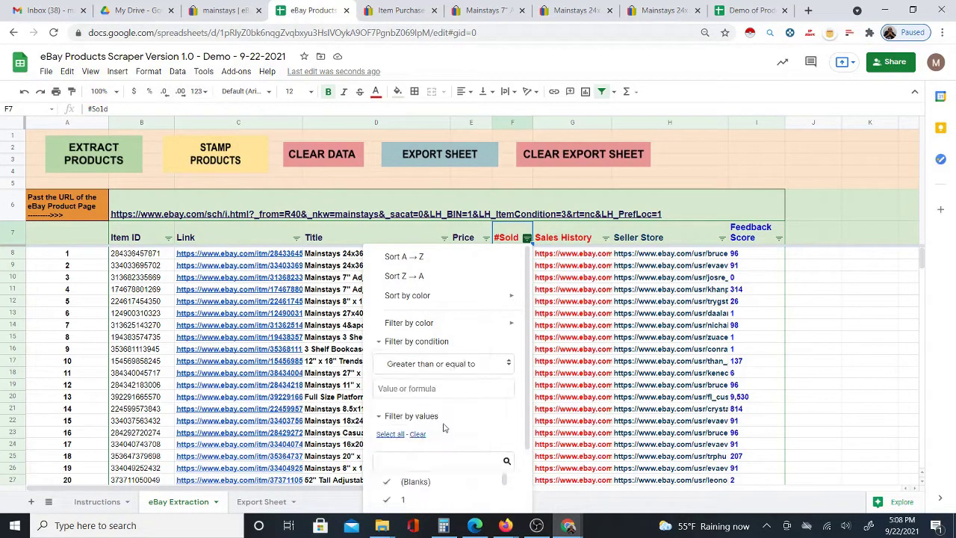
left_click(423, 389)
type("20")
scroll(482, 407, "down", 1)
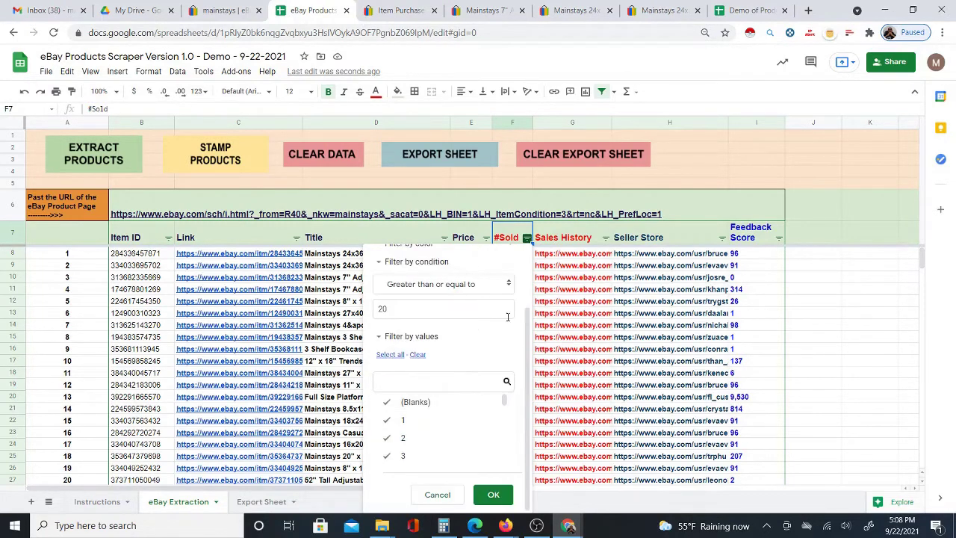
left_click(493, 496)
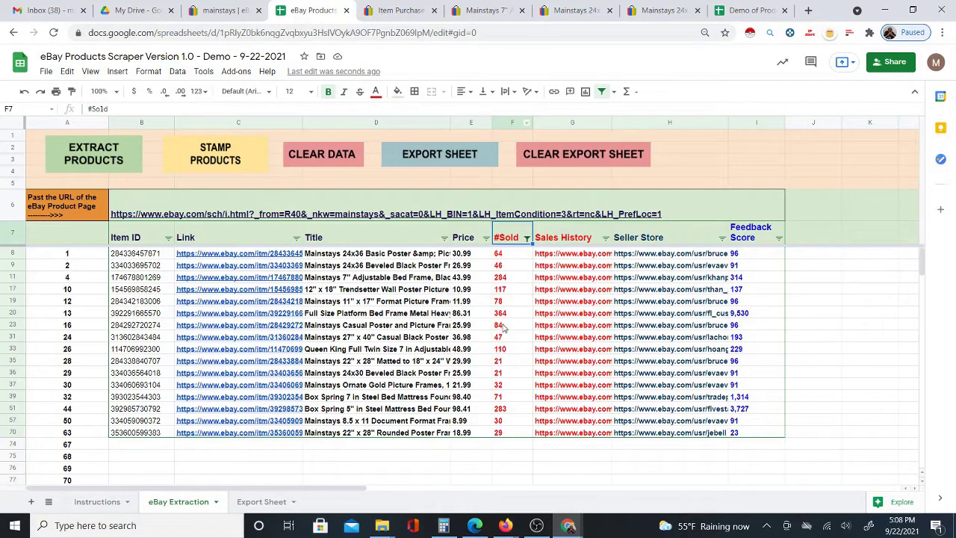
left_click(510, 124)
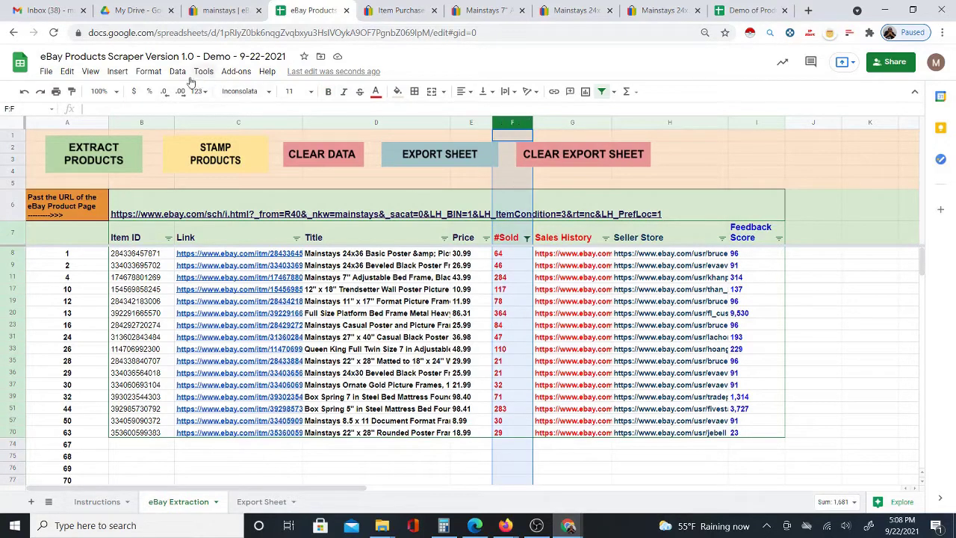
left_click(149, 71)
mouse_move(174, 123)
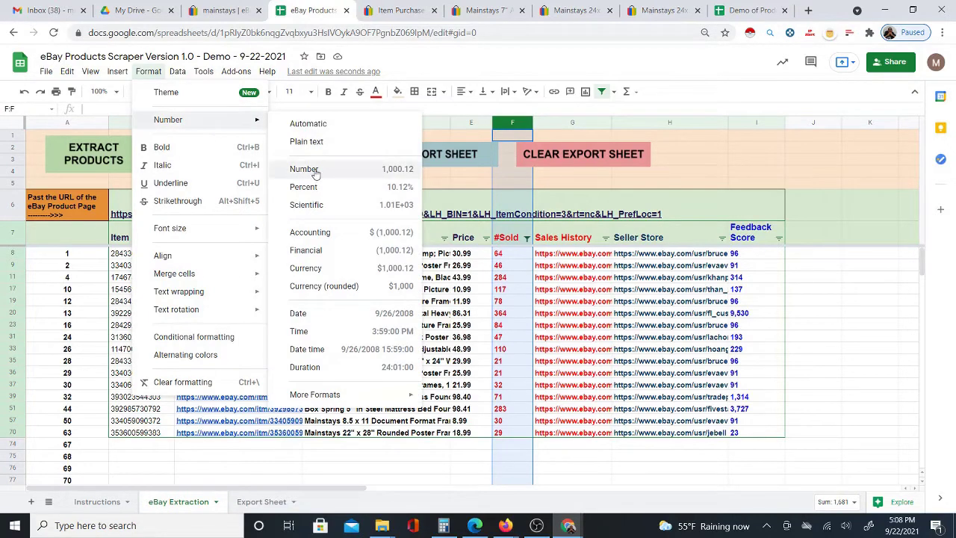
left_click(557, 173)
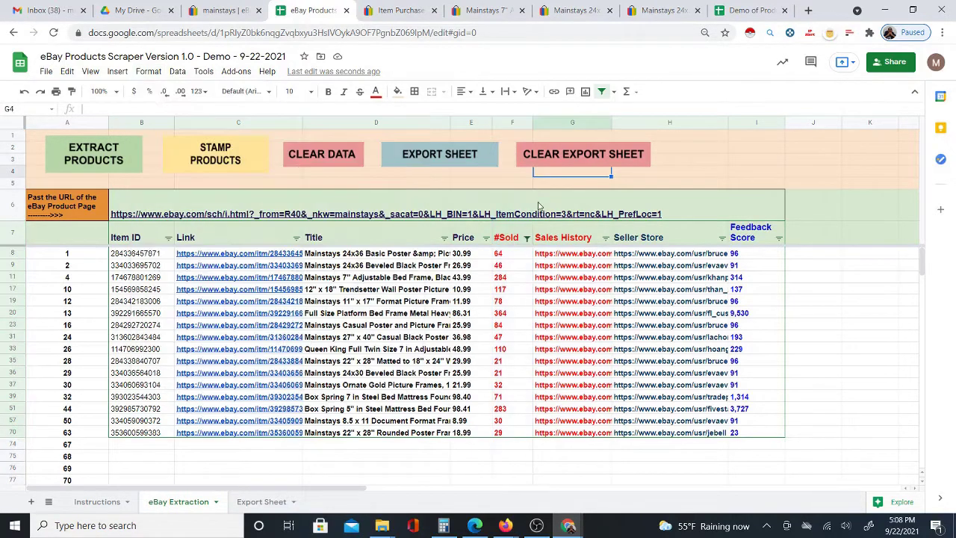
- Set the Feedback Score filter condition to less than 1000
left_click(778, 238)
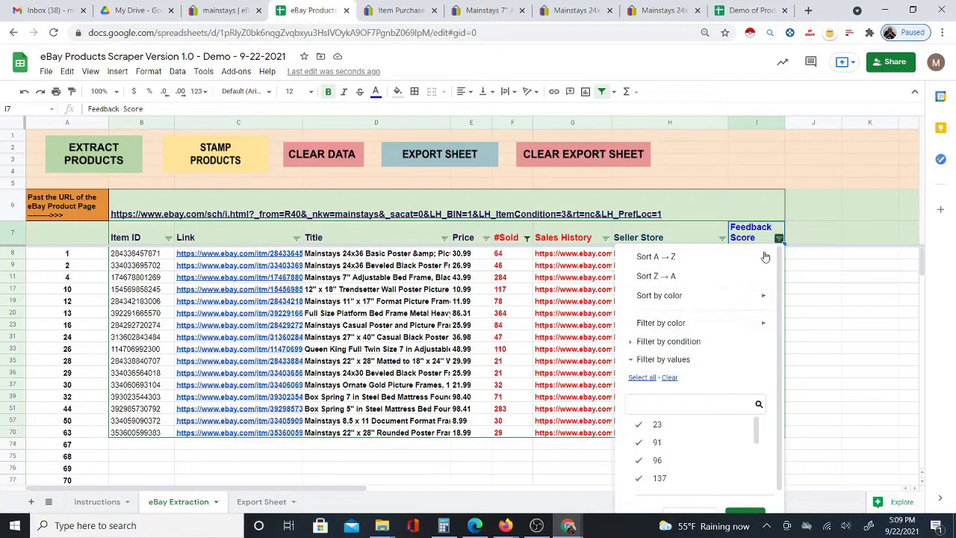
left_click(633, 343)
left_click(760, 365)
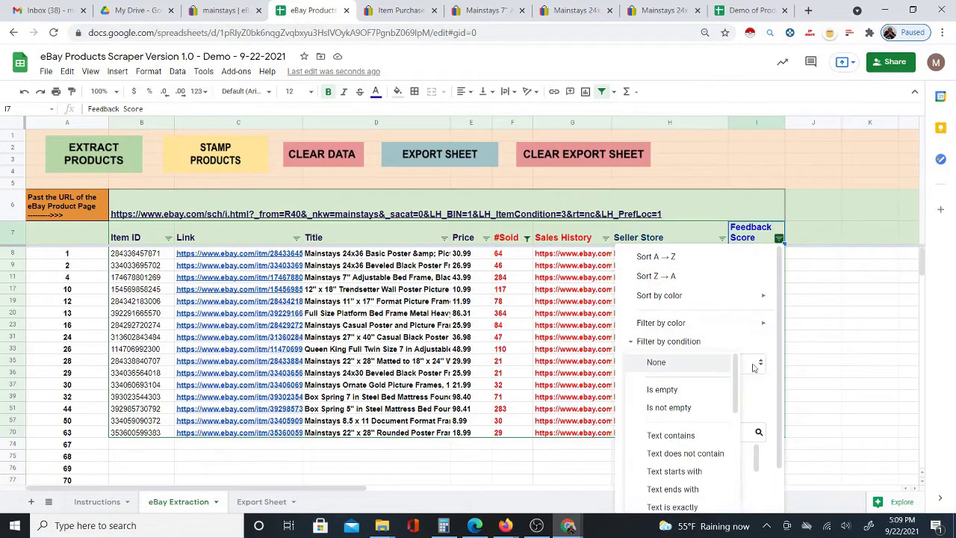
left_click_drag(736, 370, 735, 460)
left_click(684, 470)
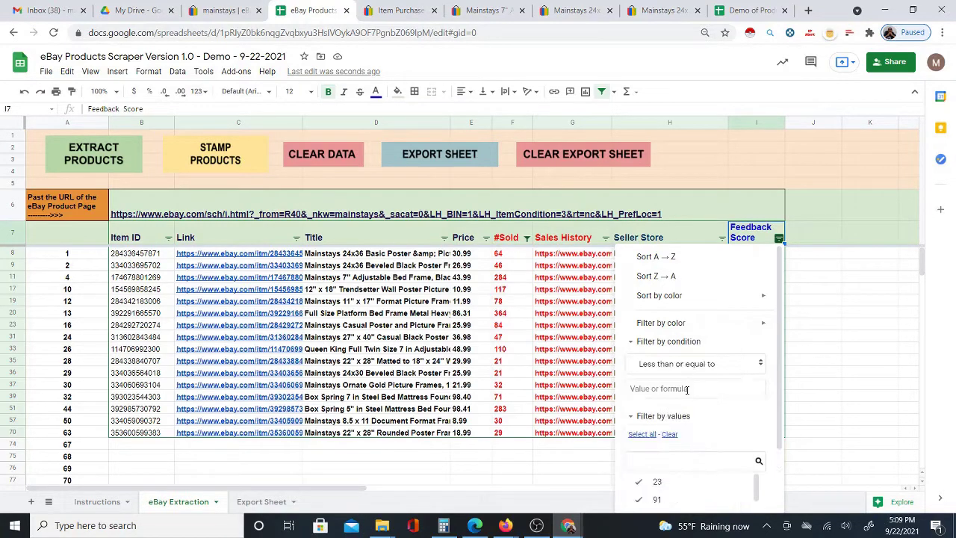
left_click(761, 364)
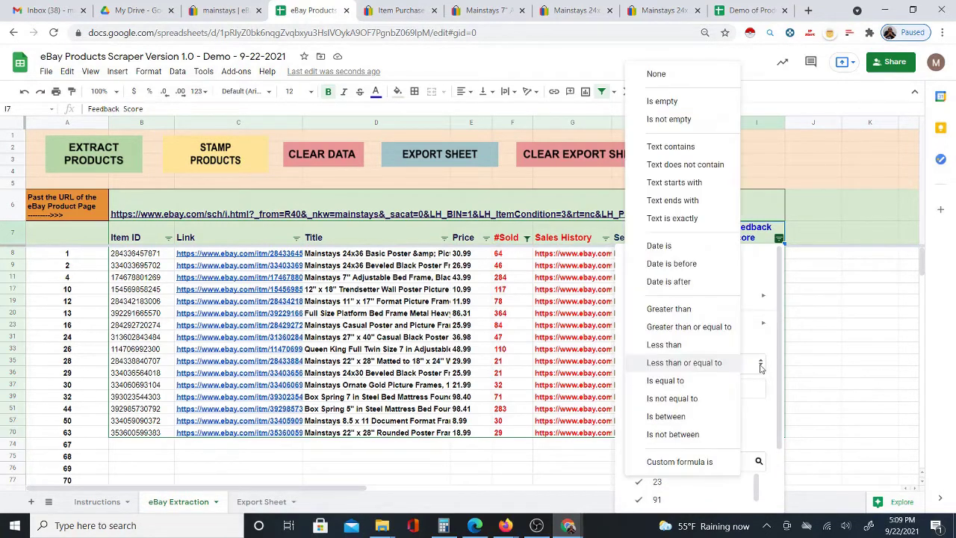
left_click(681, 343)
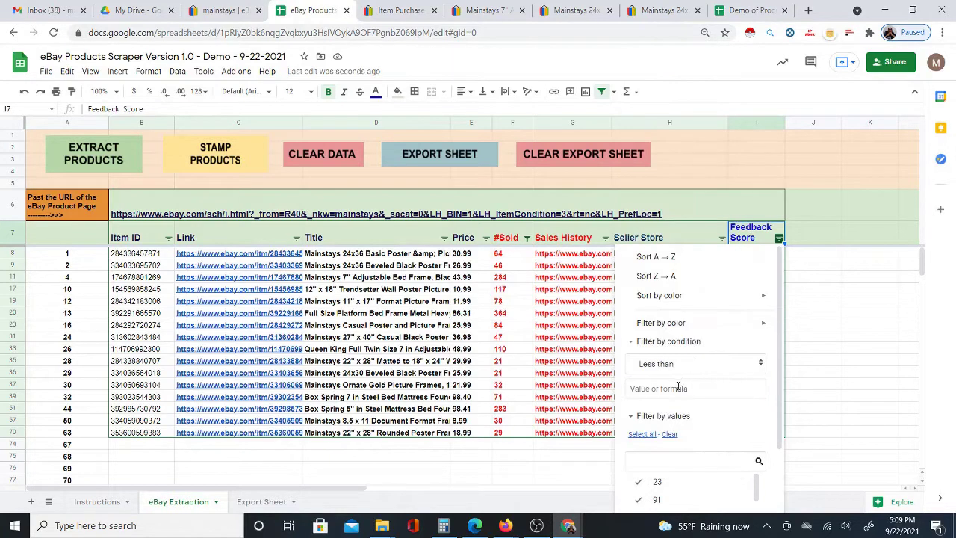
left_click(678, 387)
type("1000")
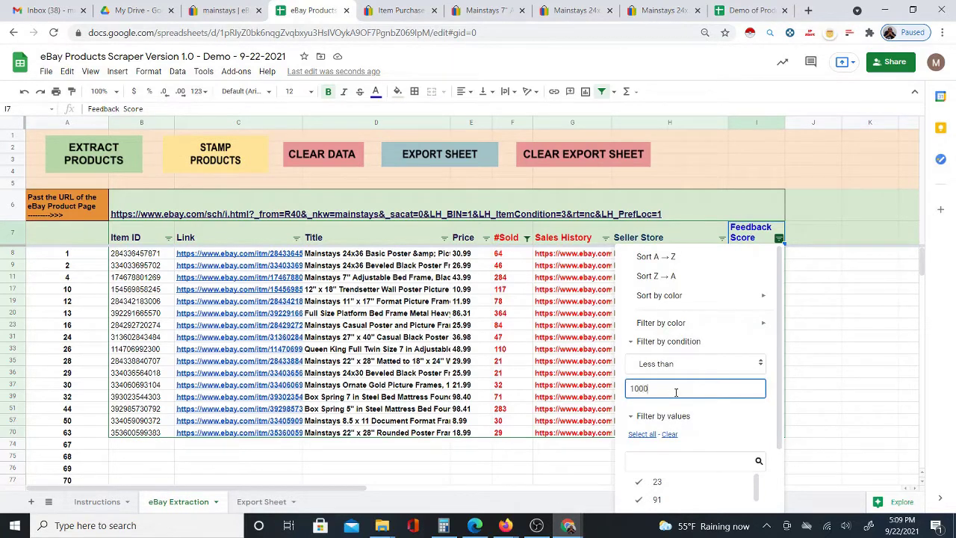
left_click_drag(779, 372, 779, 433)
left_click(743, 494)
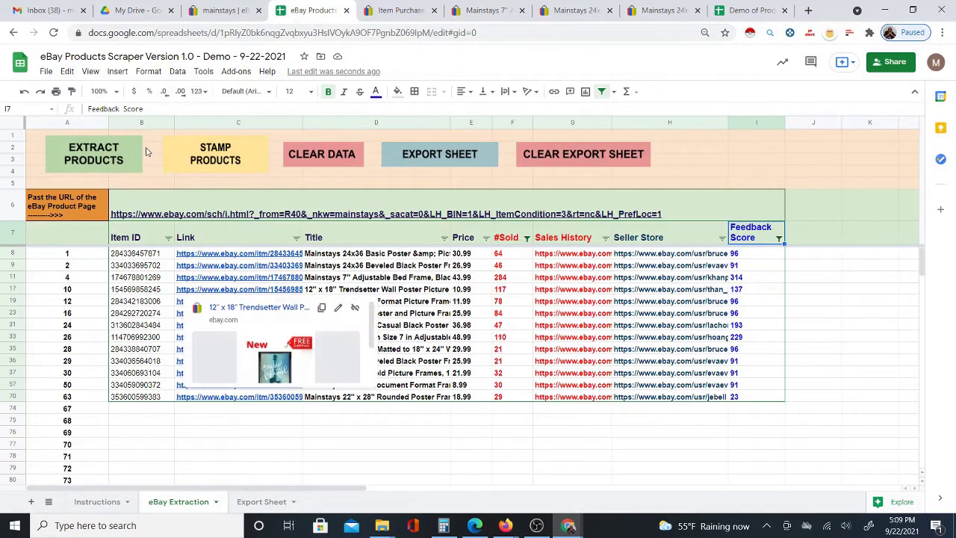
- Export the filtered listings to the Export Sheet and bold its header row
left_click(433, 160)
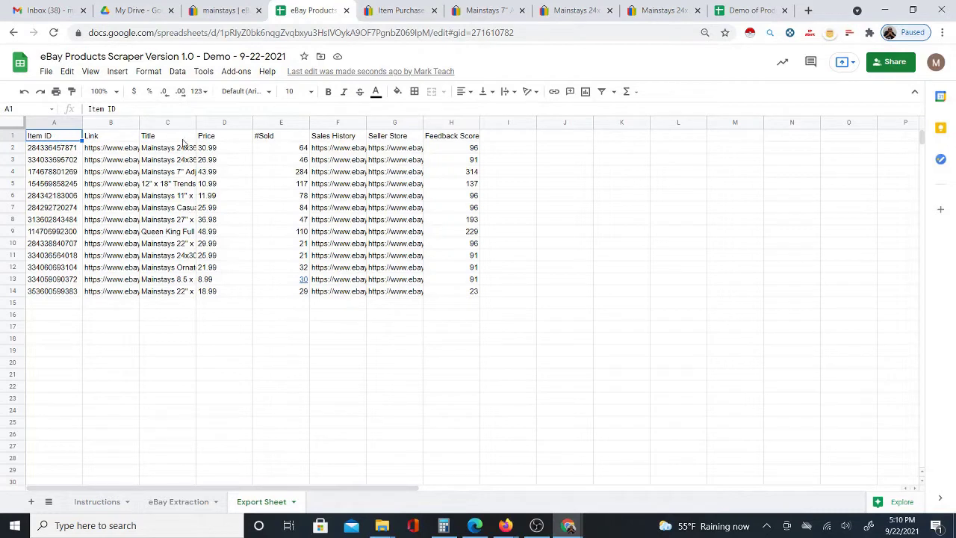
left_click_drag(37, 138, 448, 139)
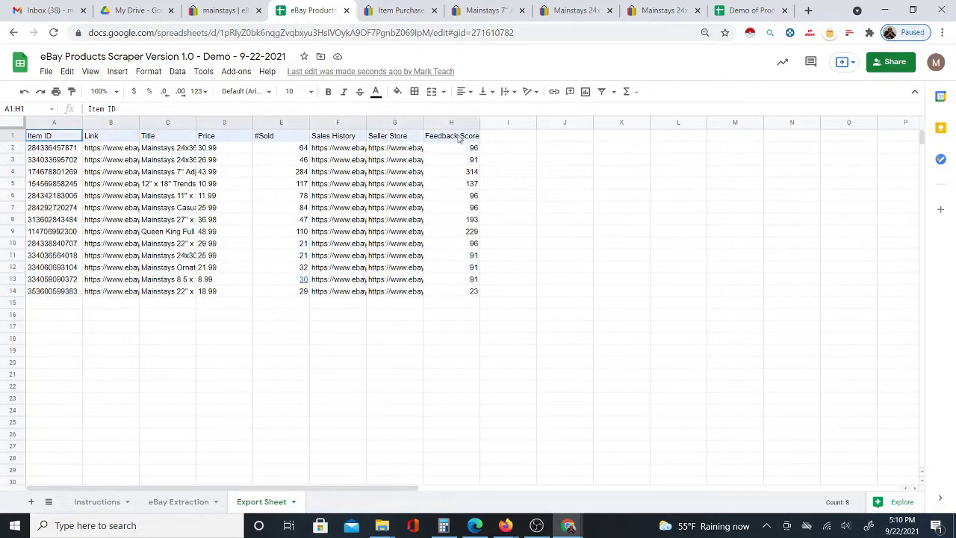
left_click(327, 92)
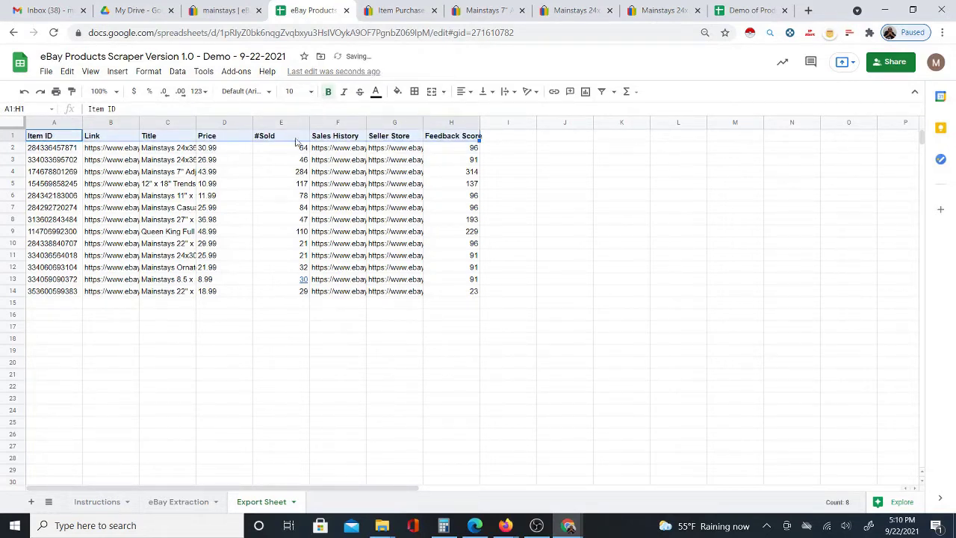
- Widen the Title and Link columns so full titles and URLs show
left_click(74, 153)
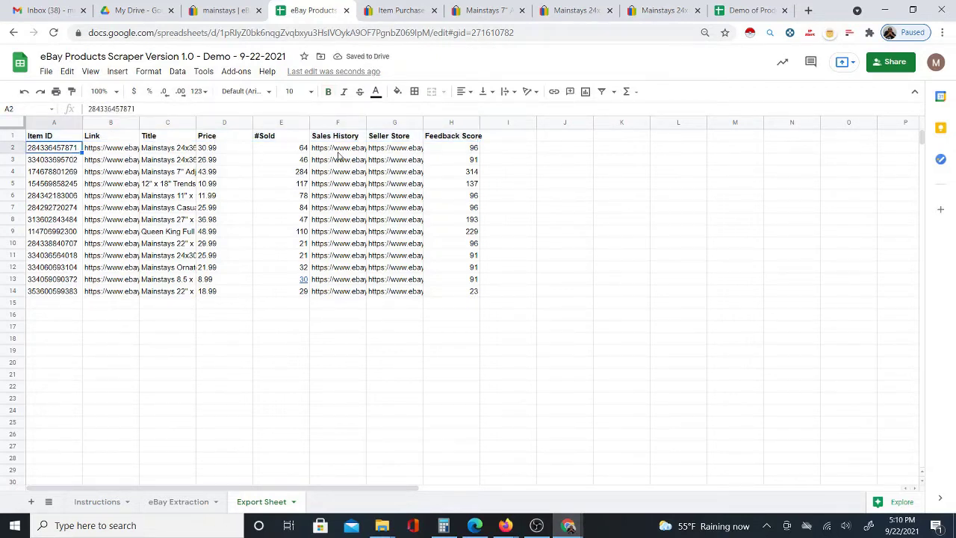
left_click(187, 152)
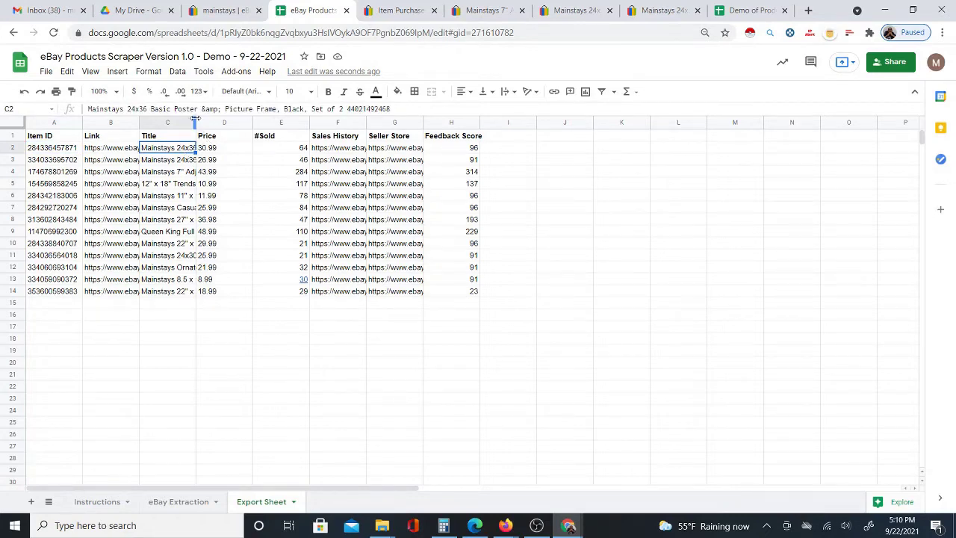
left_click_drag(195, 118, 297, 118)
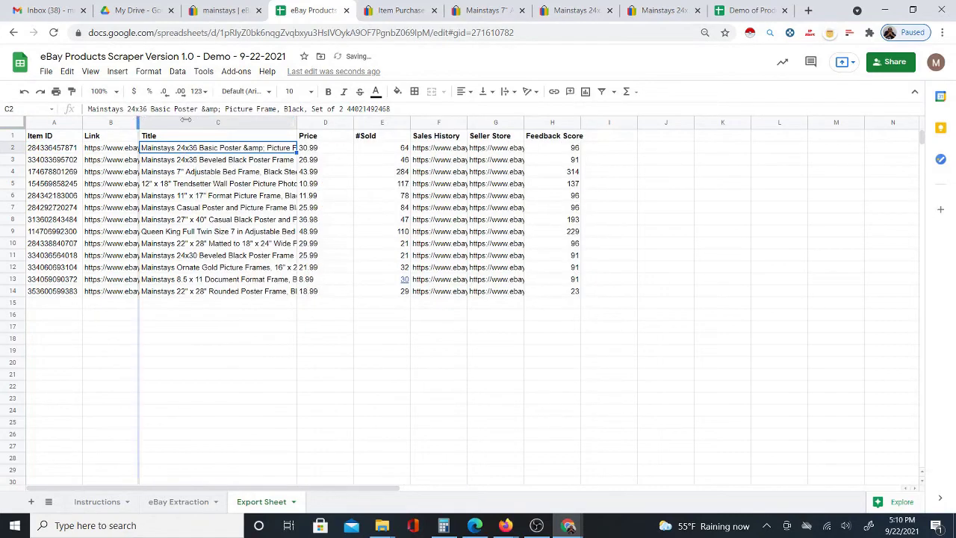
left_click_drag(206, 119, 225, 121)
left_click(187, 147)
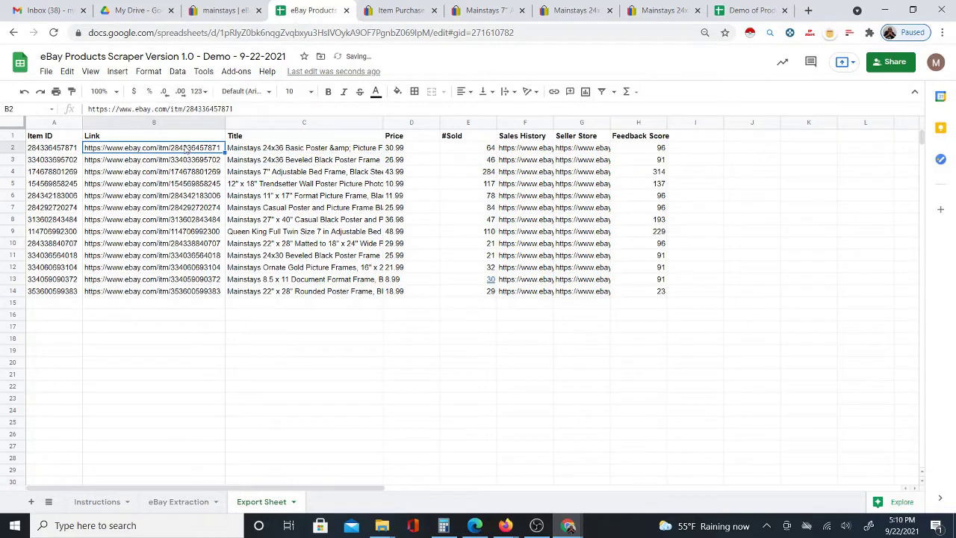
- Check row 2's Sales History, Seller Store and Feedback Score entries, then bring up File > Download
left_click(543, 152)
left_click(586, 154)
left_click(643, 154)
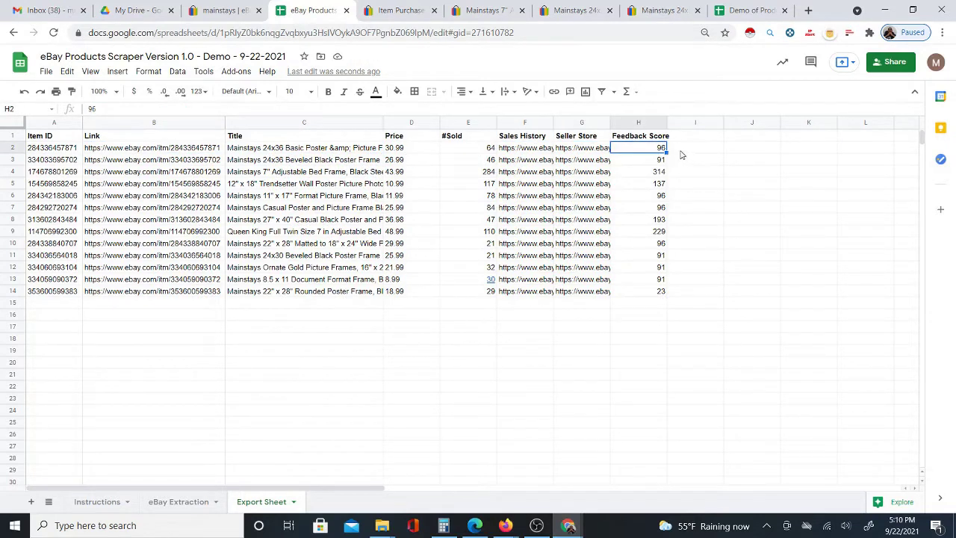
left_click(60, 136)
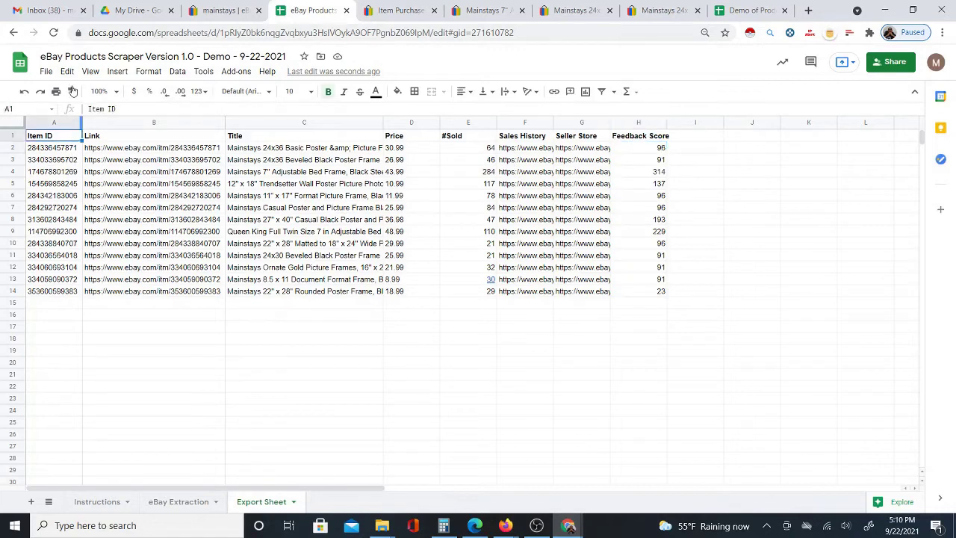
left_click(46, 71)
mouse_move(108, 220)
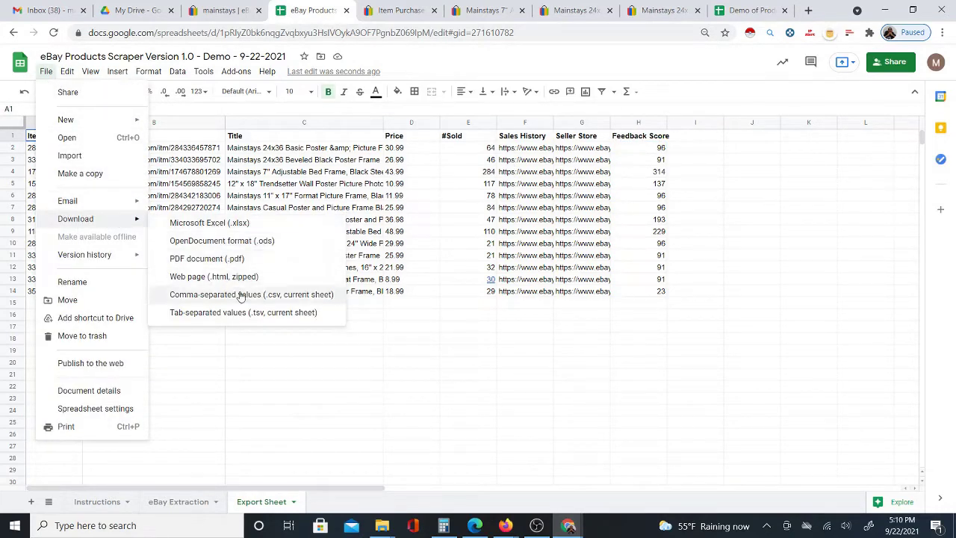
- Move the Auto-Sourcer spreadsheet tab to sit right after eBay Products
left_click(429, 222)
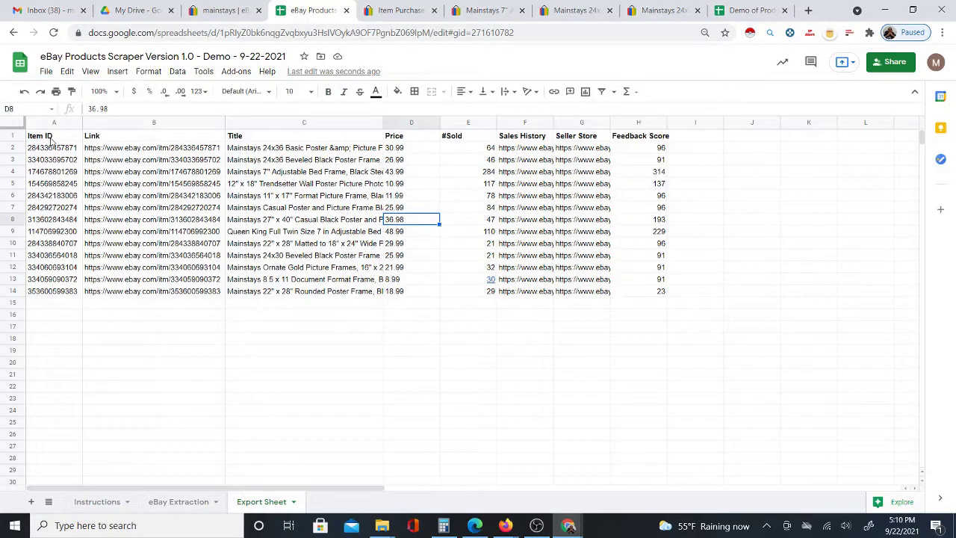
left_click_drag(50, 138, 649, 292)
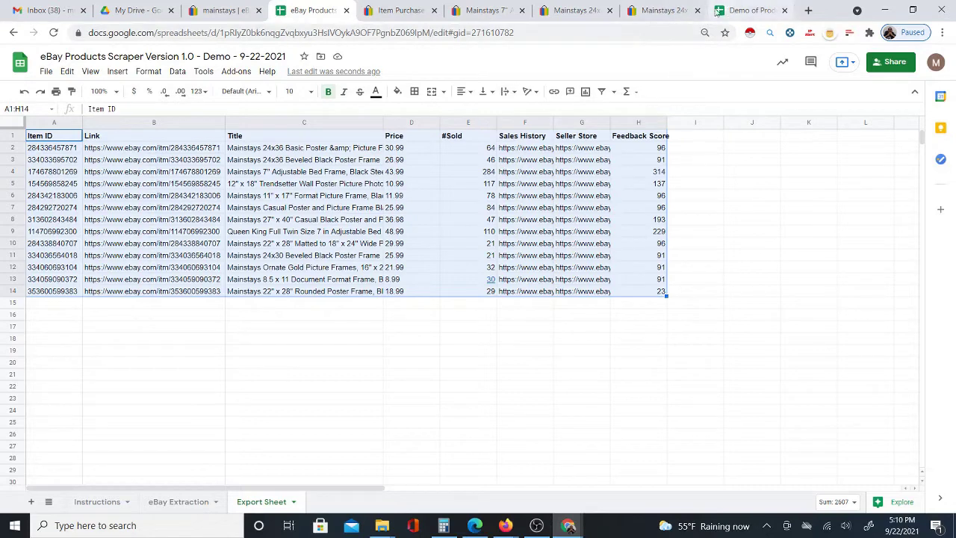
left_click(691, 142)
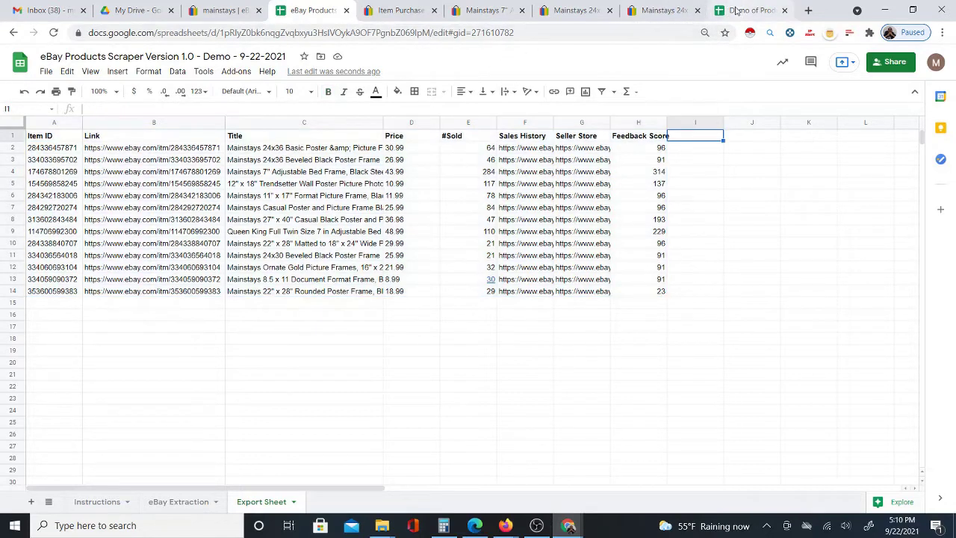
left_click(728, 11)
left_click_drag(728, 11, 377, 11)
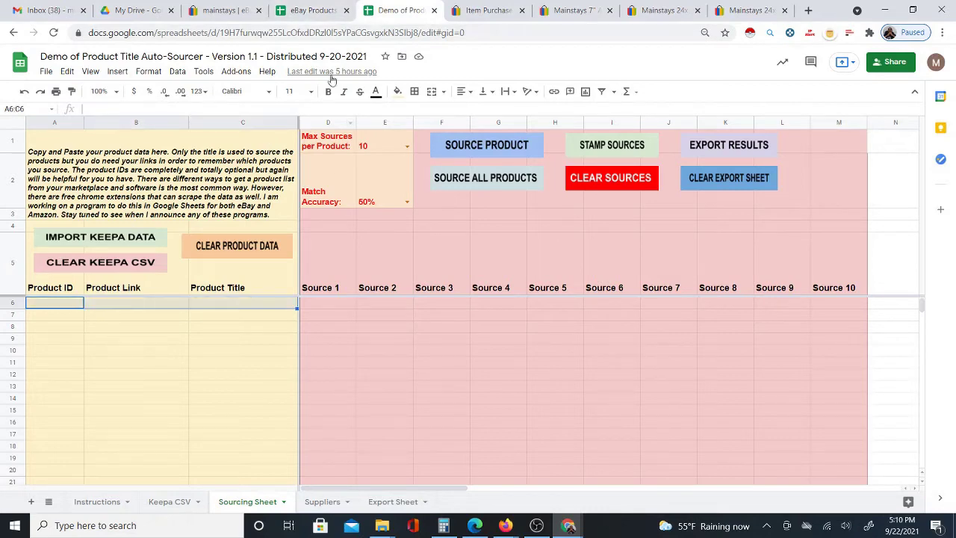
left_click(320, 12)
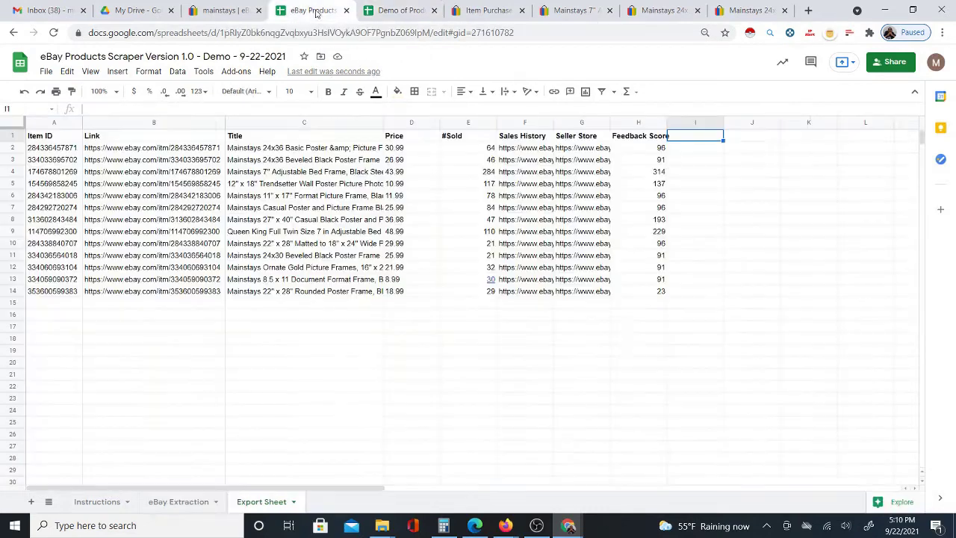
- Copy the Export Sheet's item IDs, links and titles in A2:C14
left_click_drag(68, 149, 304, 292)
right_click(67, 165)
left_click(106, 110)
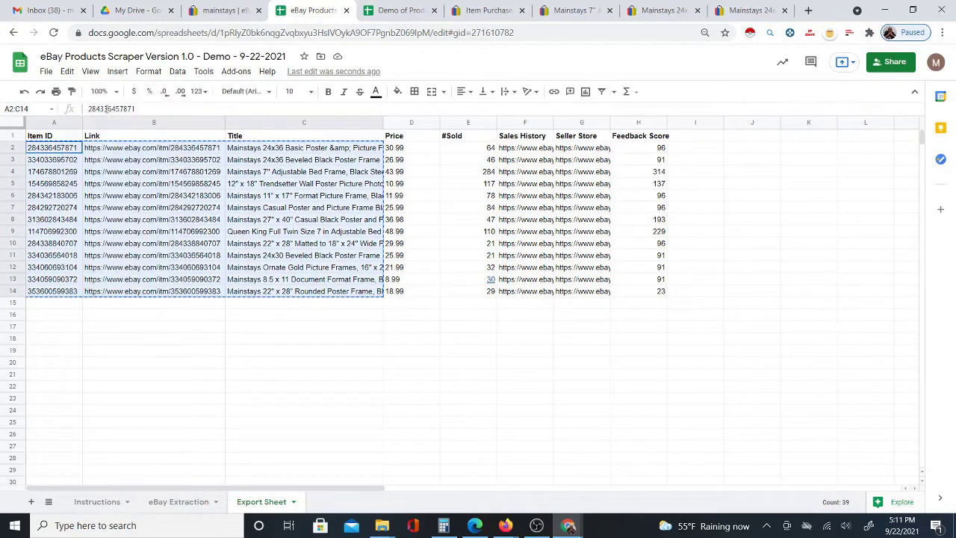
- Paste the product data as values only at A6 of the Sourcing Sheet, then select D6
left_click(387, 10)
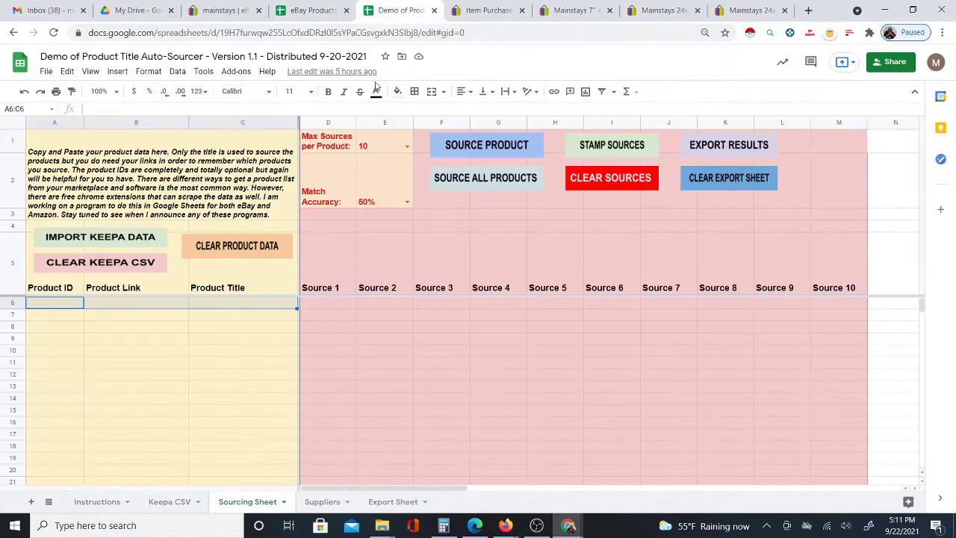
left_click(62, 305)
right_click(61, 305)
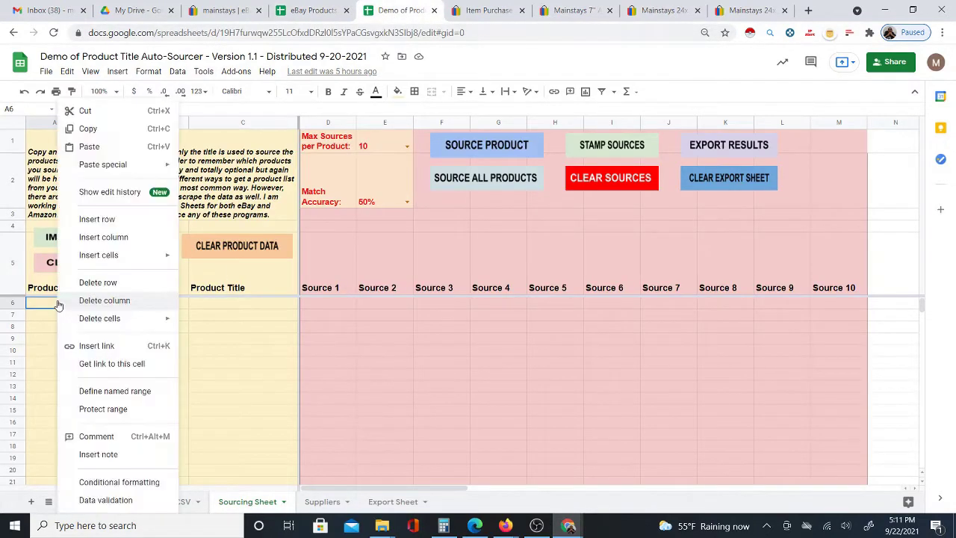
mouse_move(146, 167)
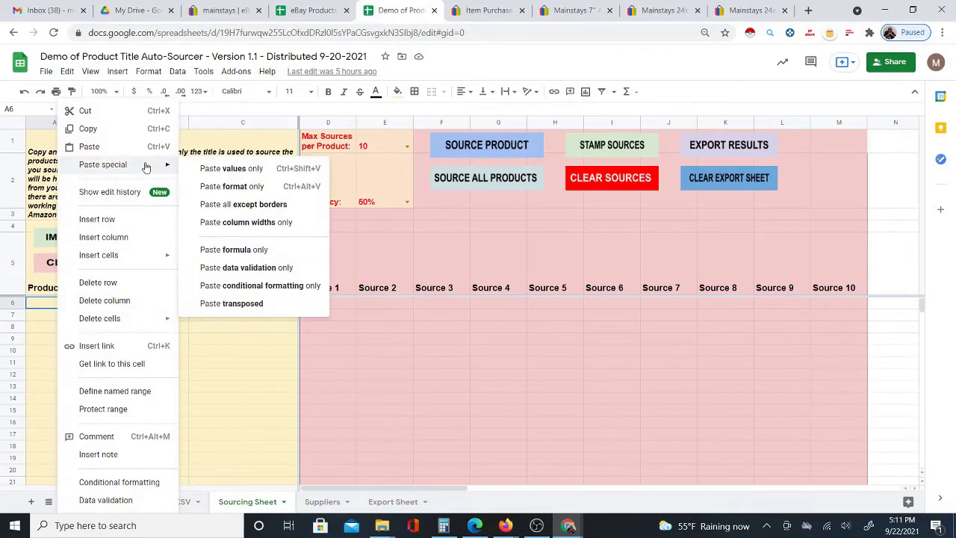
left_click(220, 171)
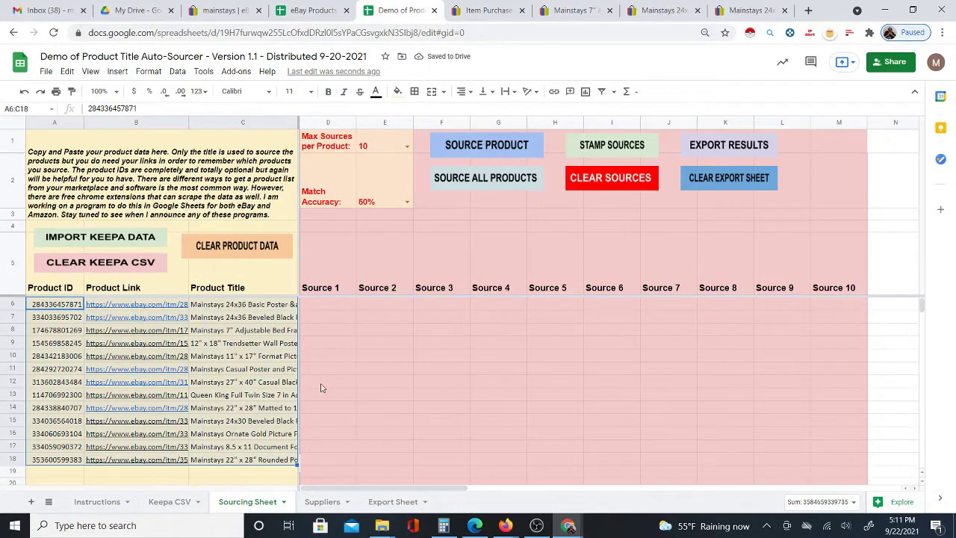
left_click(338, 305)
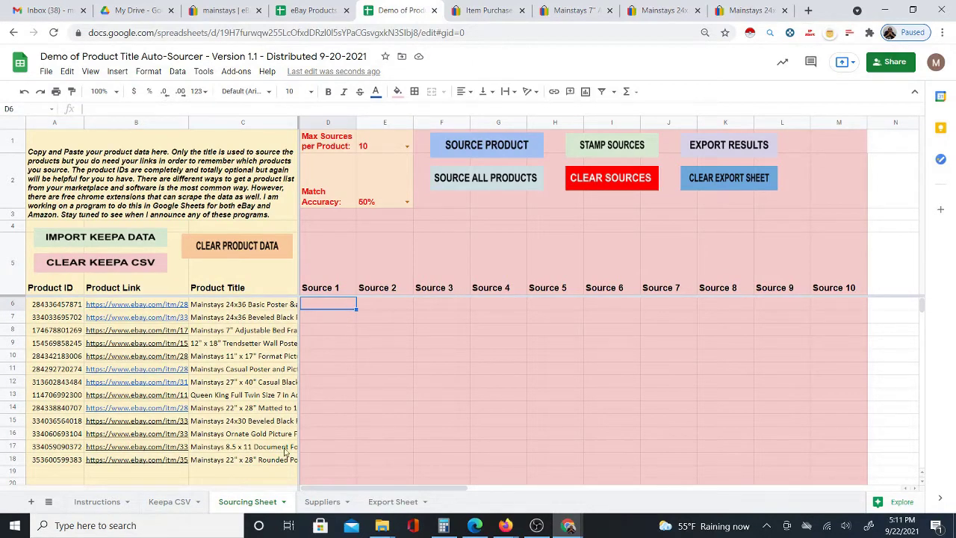
- Enter amazon.com in cell A4 of the Suppliers sheet
left_click(319, 502)
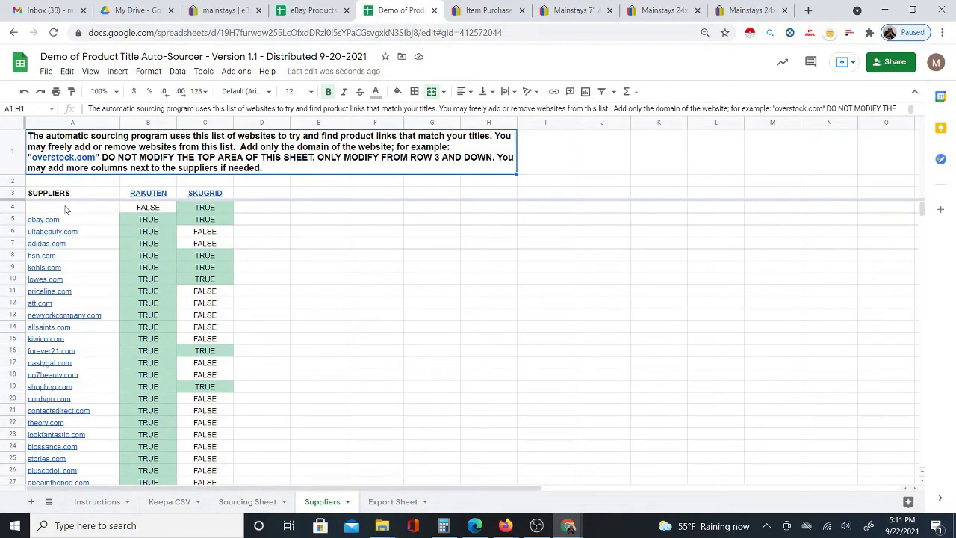
left_click(89, 208)
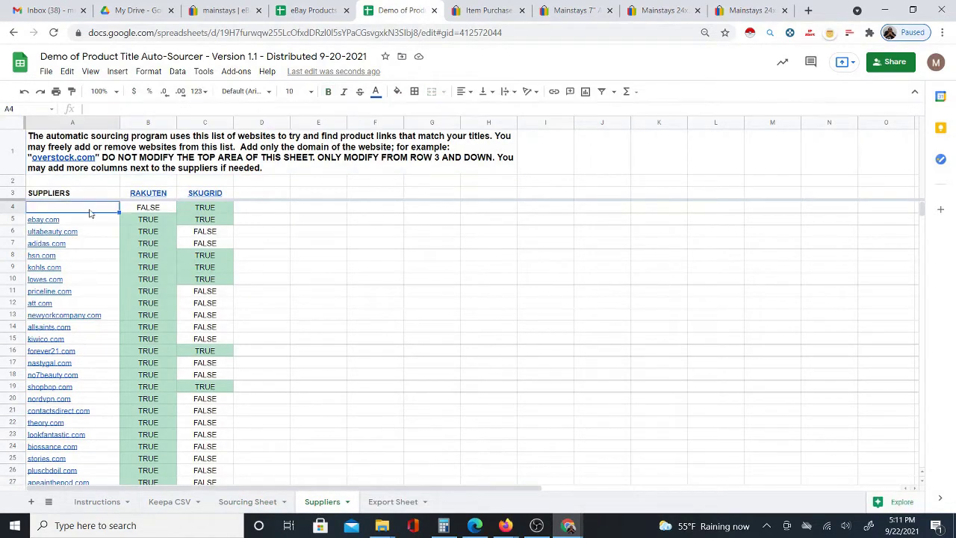
type("amazon.com")
key("Return")
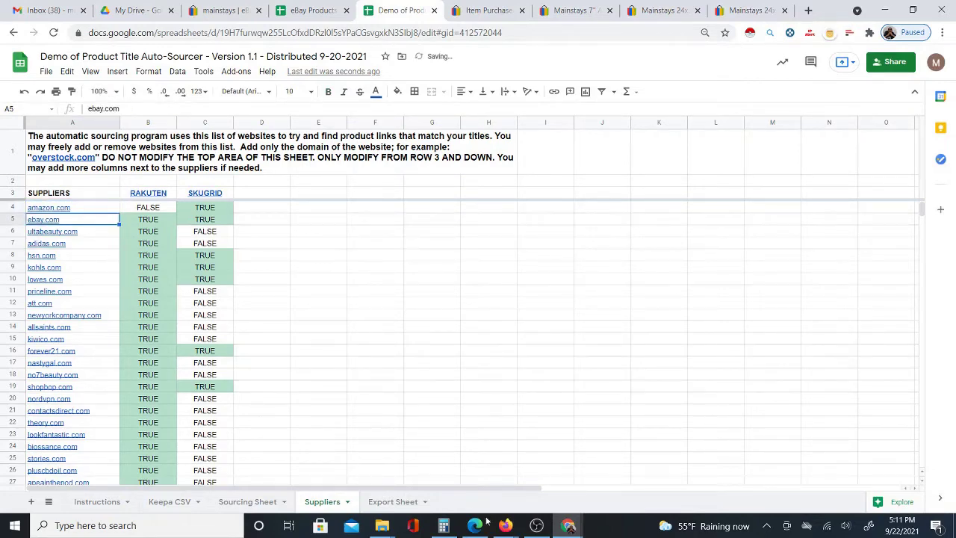
- Back on the Sourcing Sheet, run SOURCE PRODUCT for the first eBay product
left_click(258, 503)
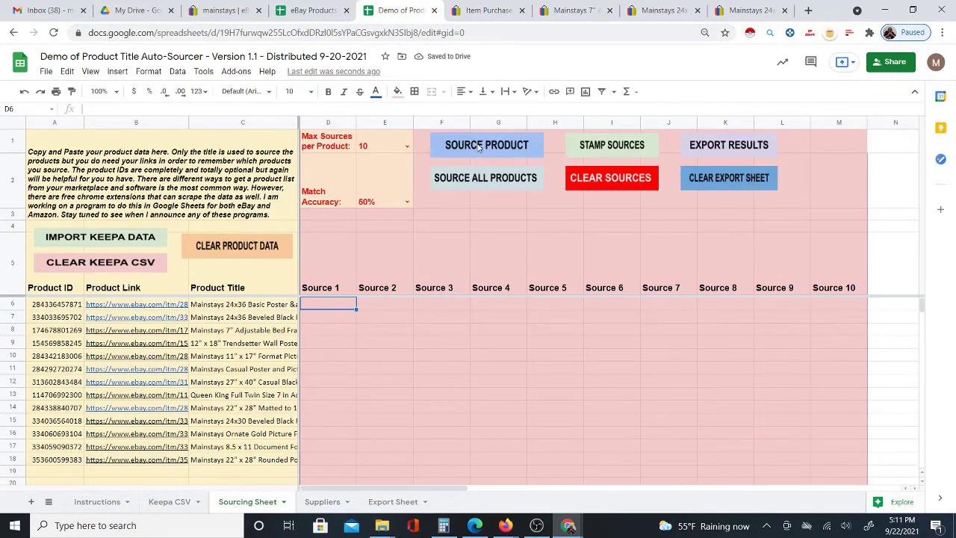
left_click(319, 501)
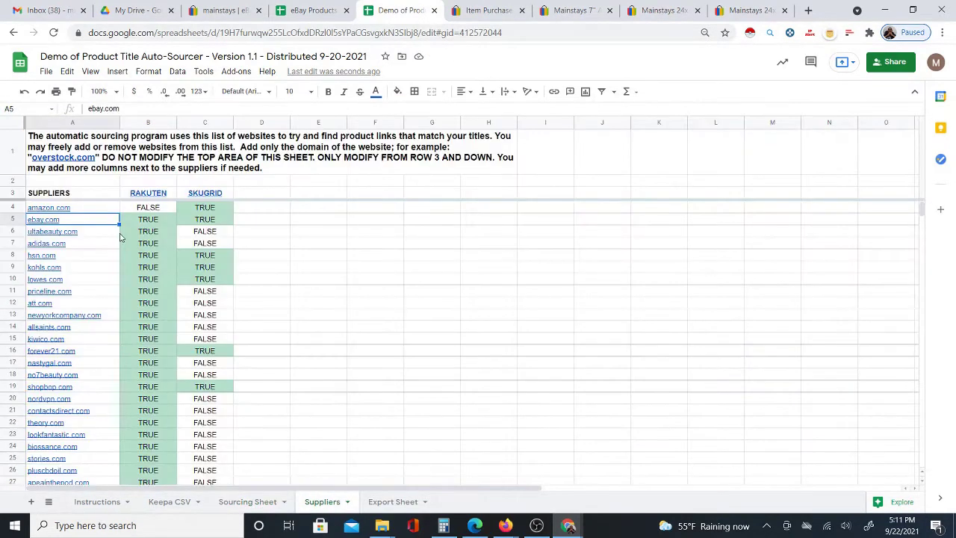
left_click(257, 501)
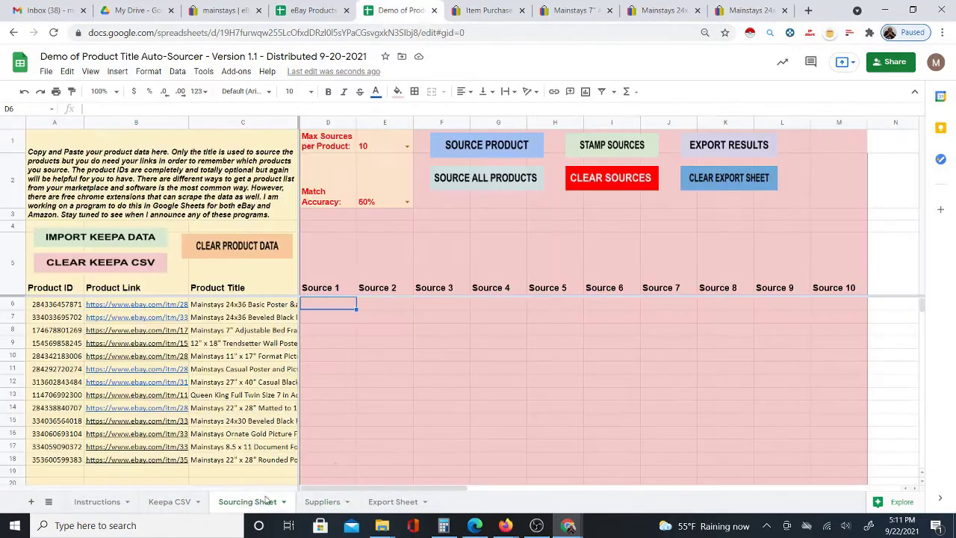
left_click(491, 149)
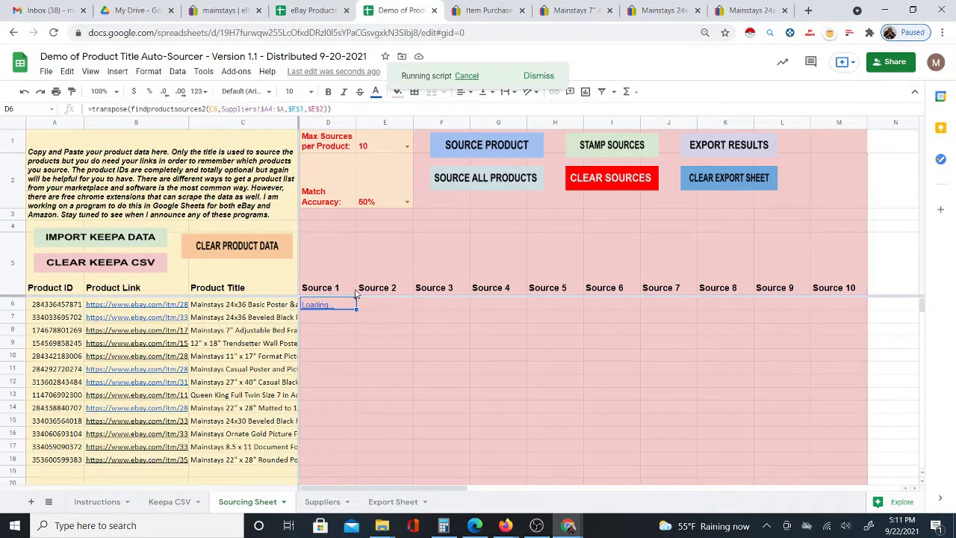
mouse_move(359, 313)
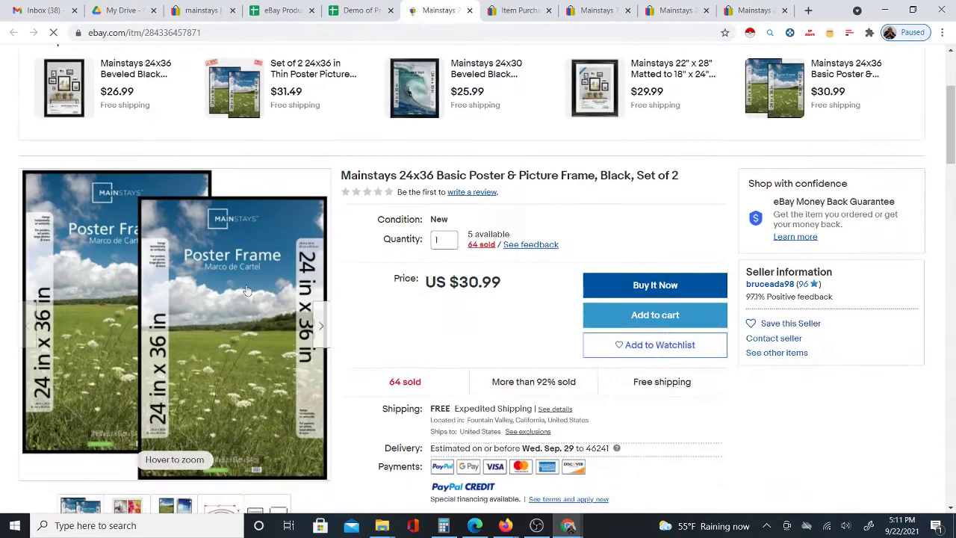
- Compare the eBay poster-frame listing with its Amazon match
left_click(364, 10)
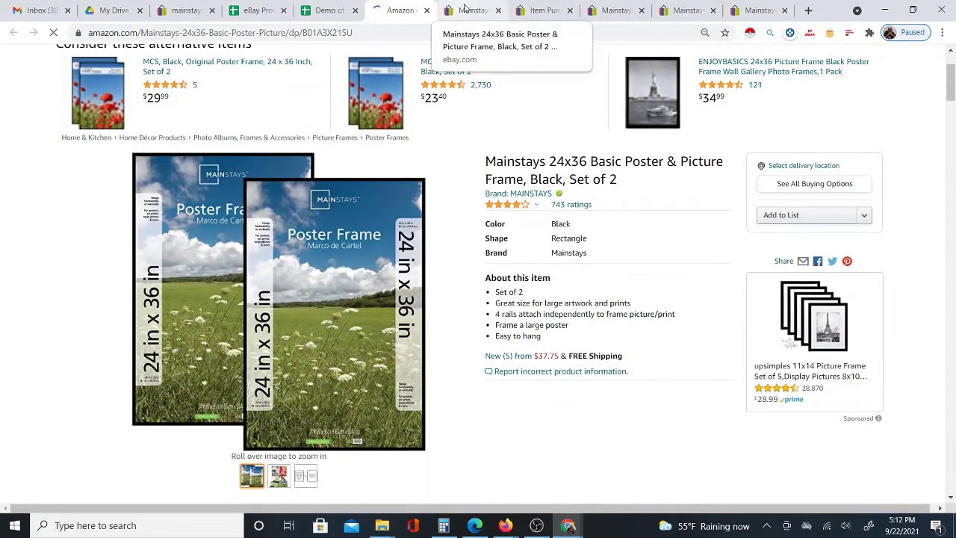
left_click(461, 11)
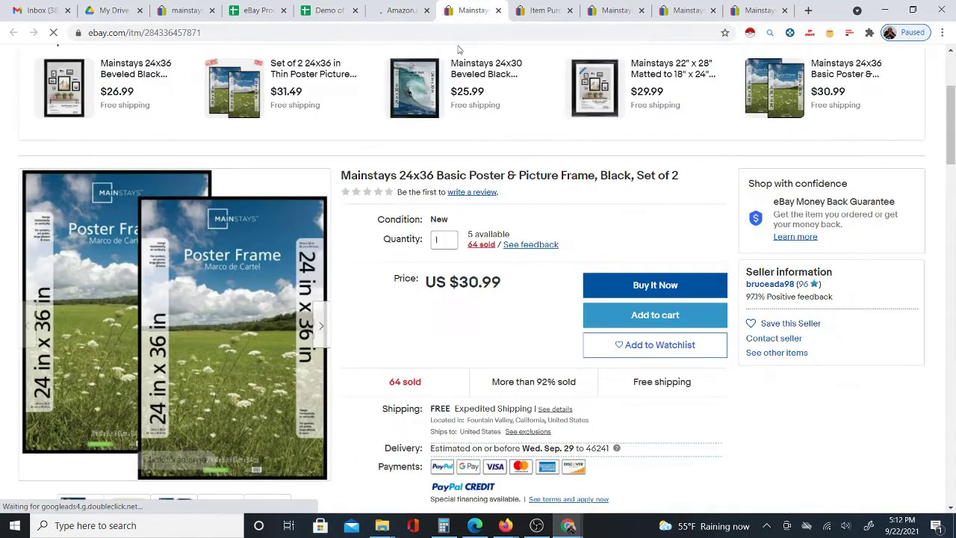
left_click(404, 11)
left_click(328, 10)
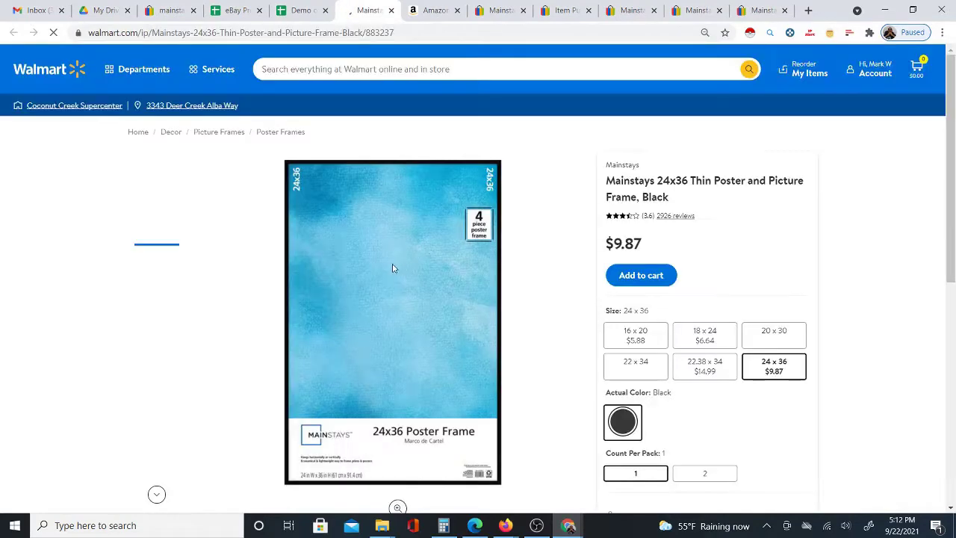
scroll(460, 134, "down", 1)
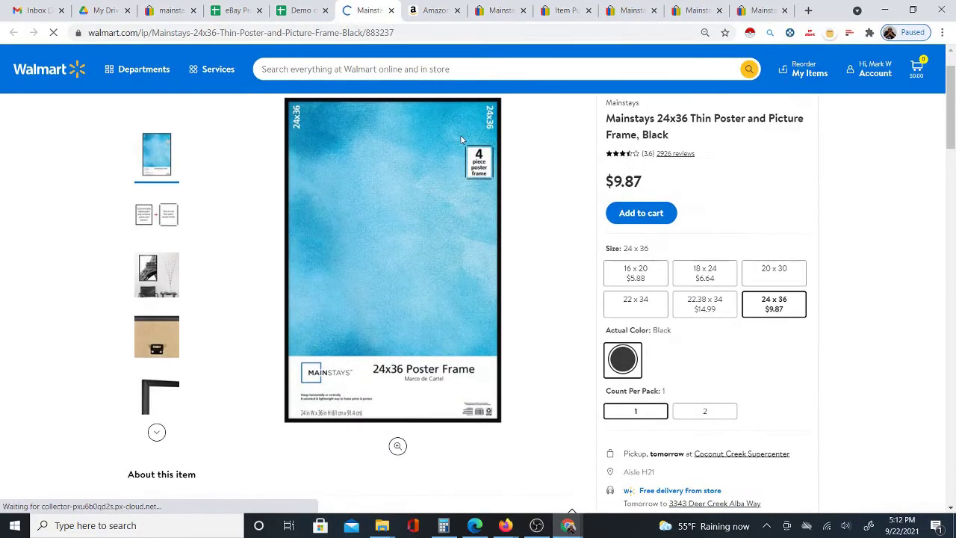
- Compare the eBay listing with the Walmart match's images, then close the Walmart and Amazon tabs
left_click(488, 15)
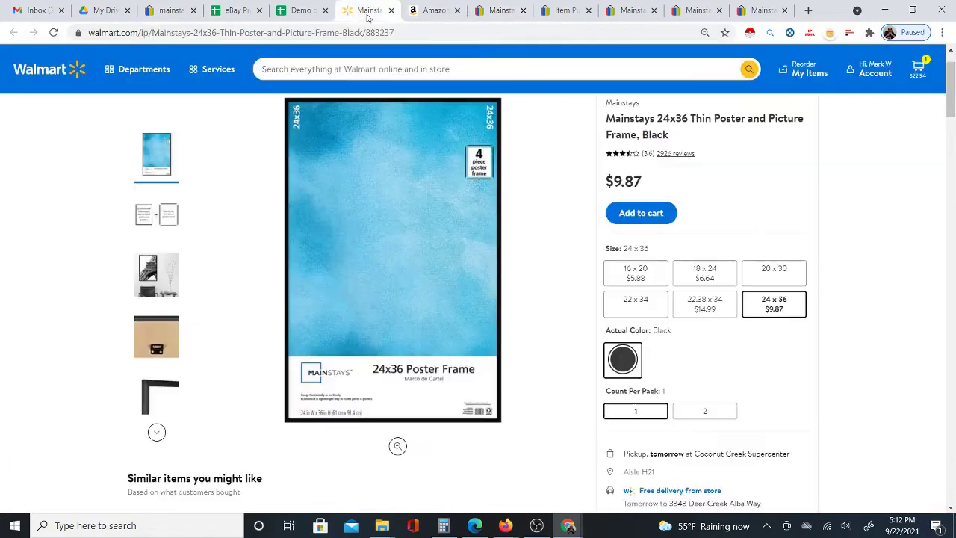
left_click(373, 12)
left_click(157, 433)
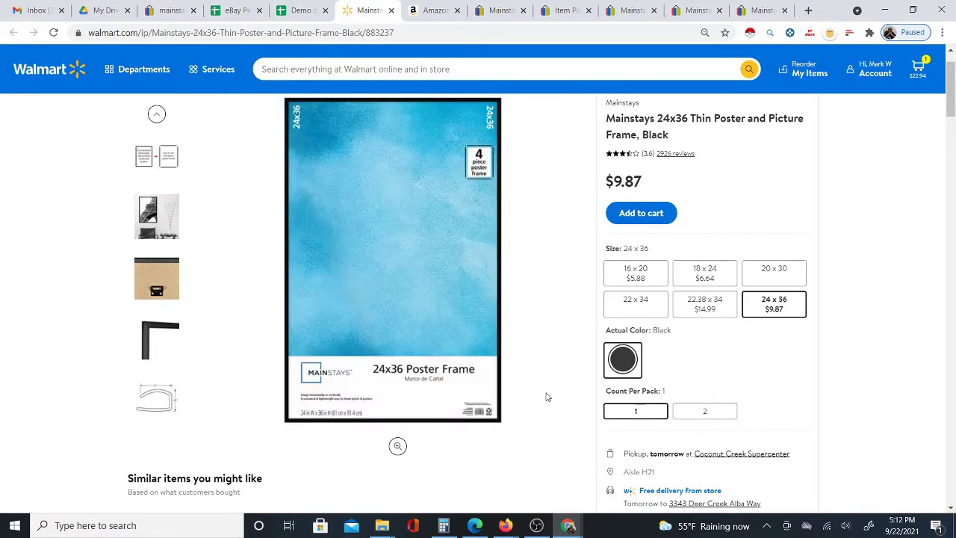
scroll(546, 397, "up", 1)
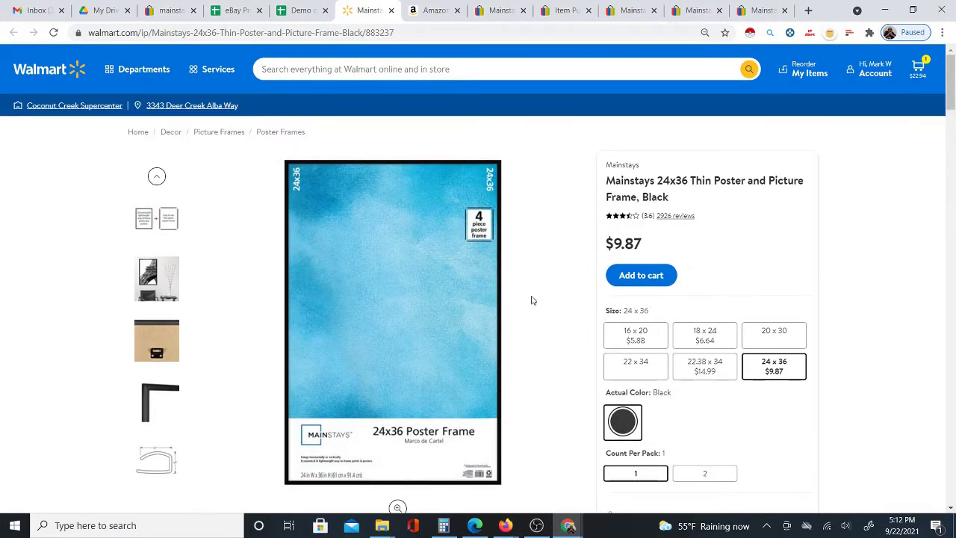
left_click(392, 11)
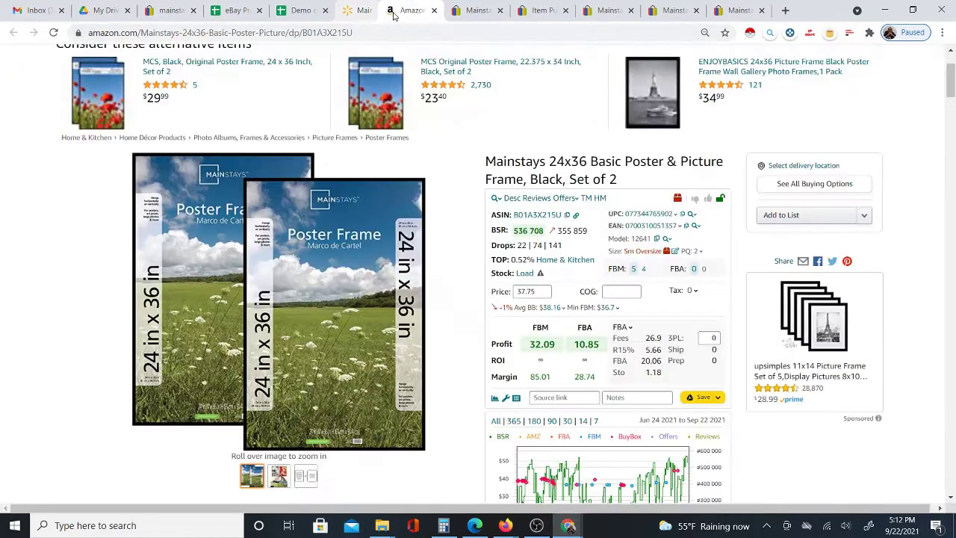
left_click(391, 10)
left_click(306, 11)
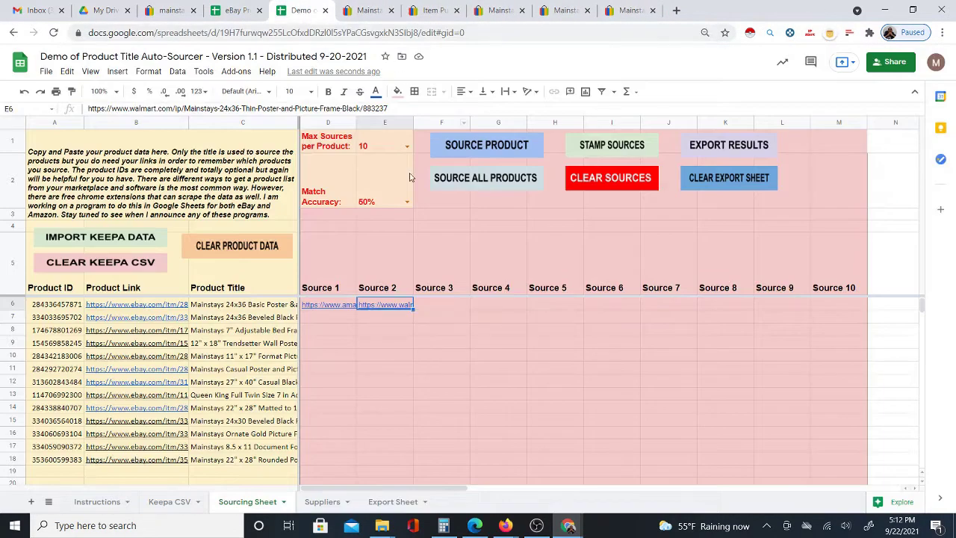
- Select D5 and launch SOURCE ALL PRODUCTS to fill every product's supplier links
left_click(331, 262)
left_click(484, 178)
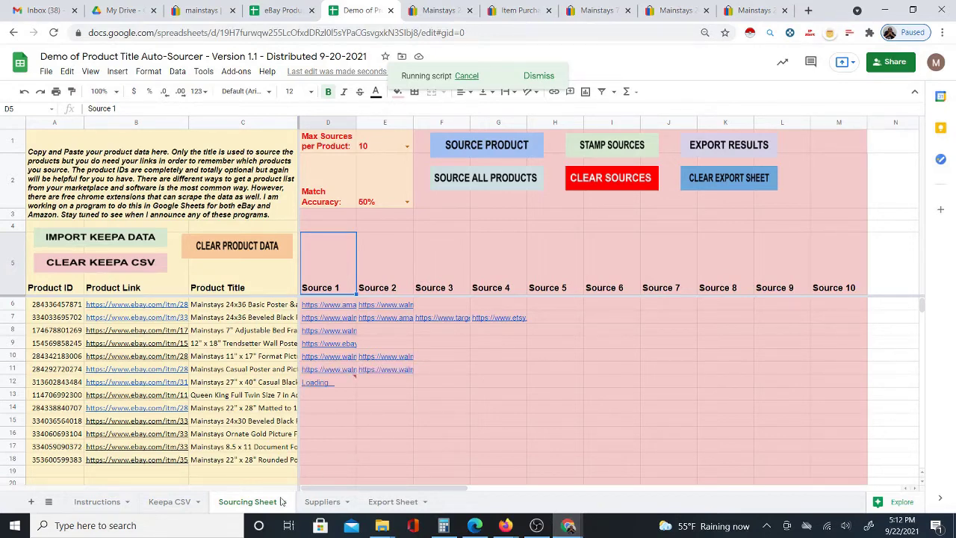
- Scroll through the long list on the Suppliers sheet, then return to the Sourcing Sheet
left_click(323, 505)
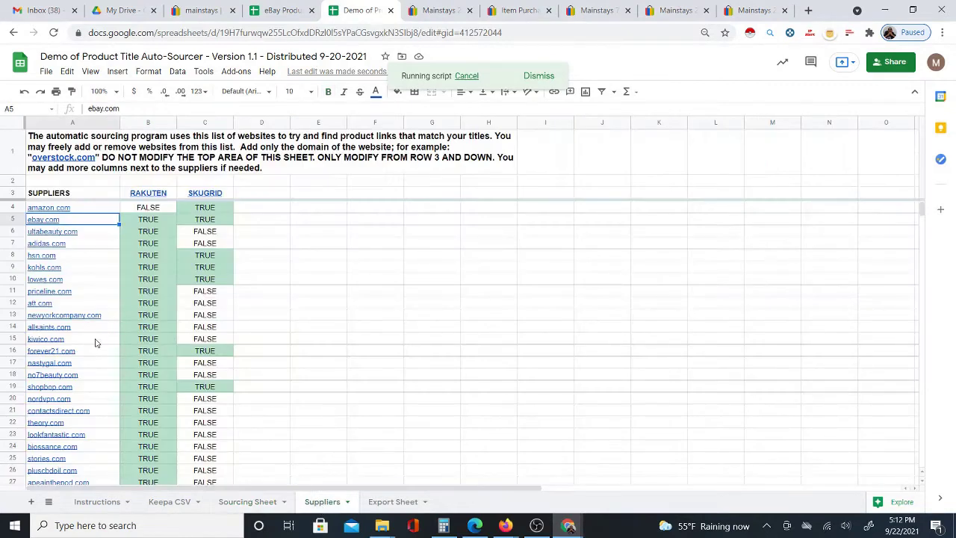
scroll(92, 342, "down", 7)
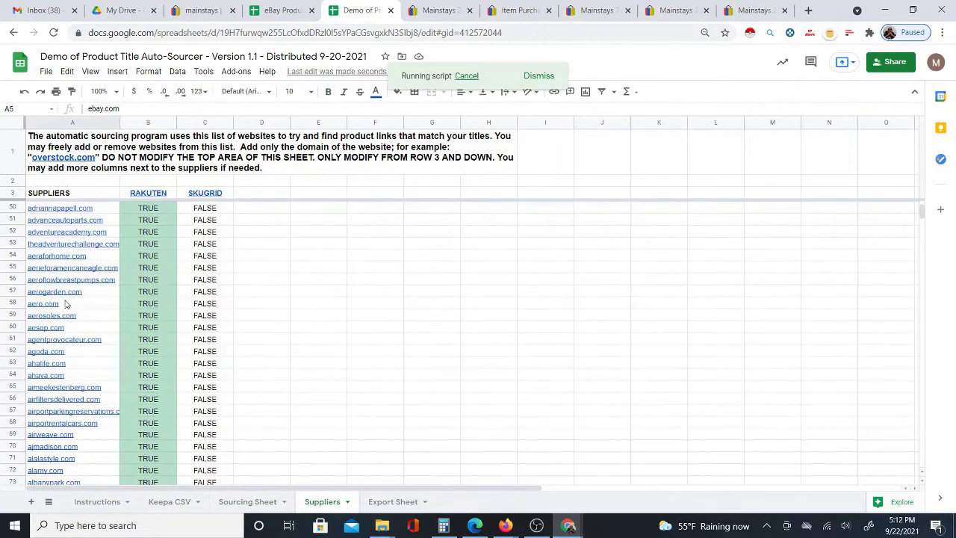
scroll(79, 350, "down", 10)
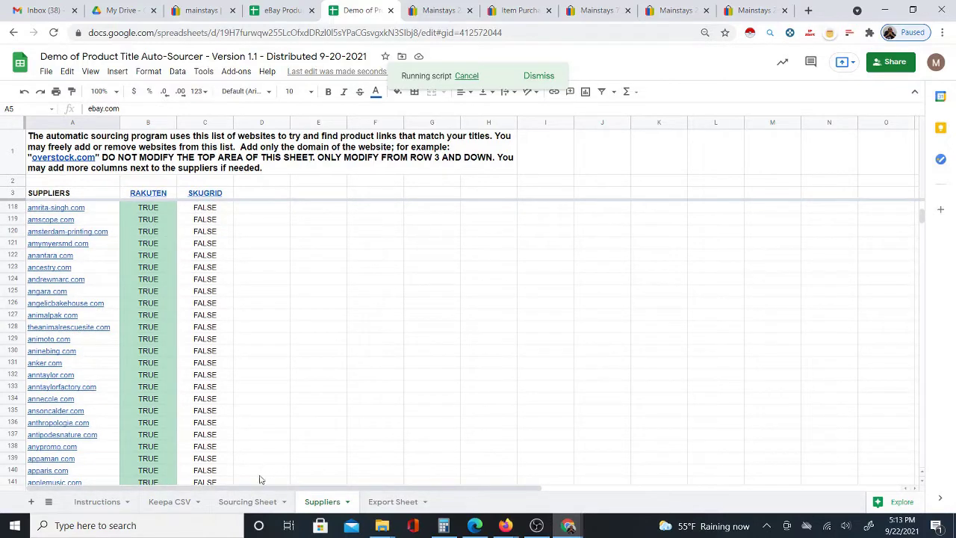
left_click(254, 503)
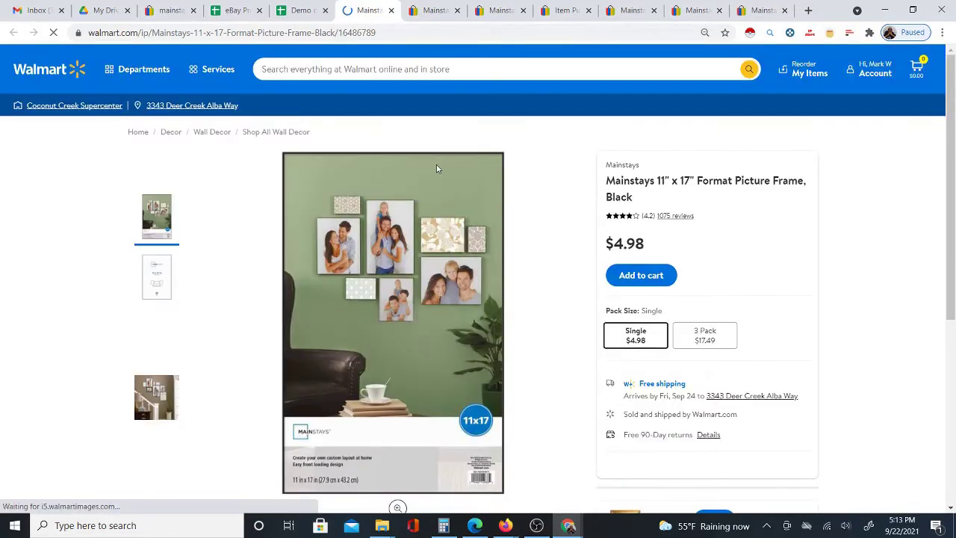
- Compare the Walmart $4.98 frame page with the eBay frame listing, then return to the Sourcing Sheet
key("ctrl+Tab")
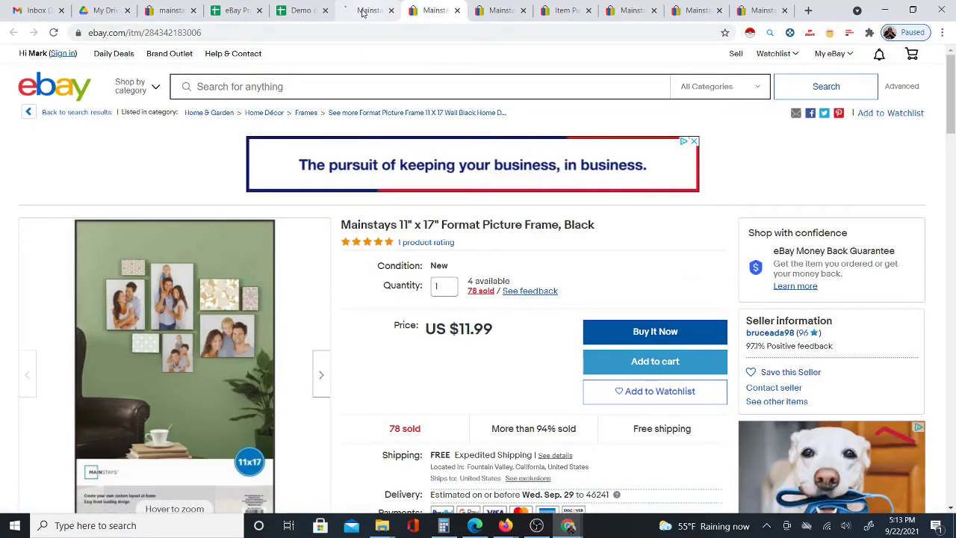
key("ctrl+shift+Tab")
left_click(434, 12)
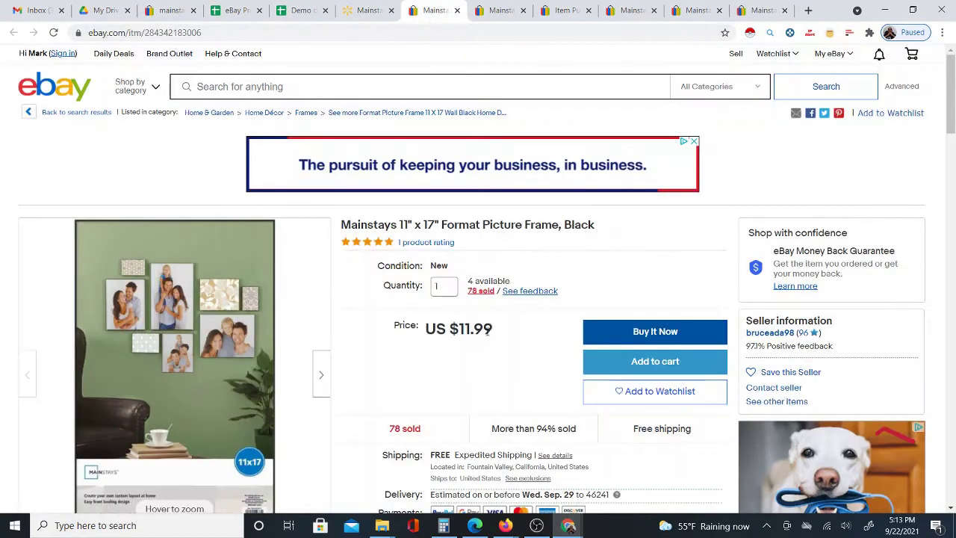
left_click(366, 11)
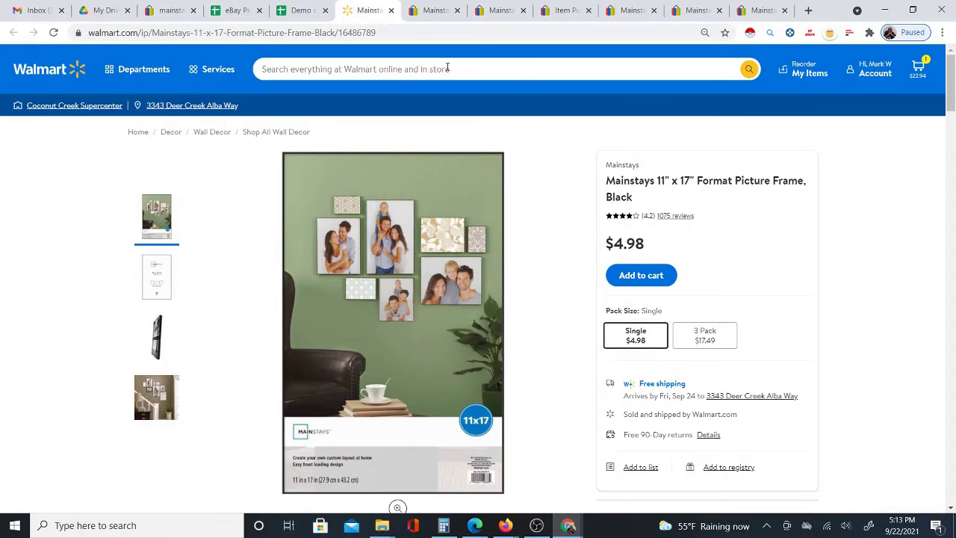
left_click(435, 11)
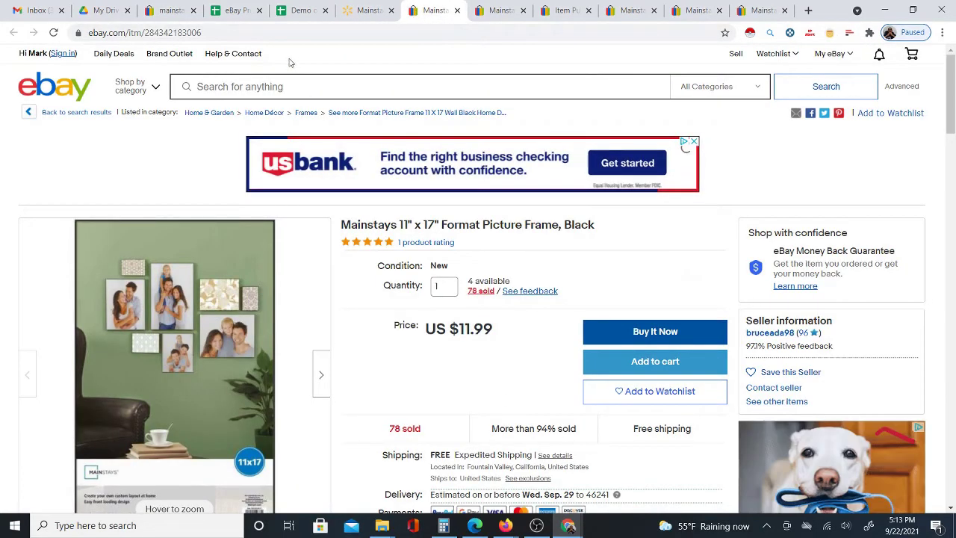
left_click(297, 12)
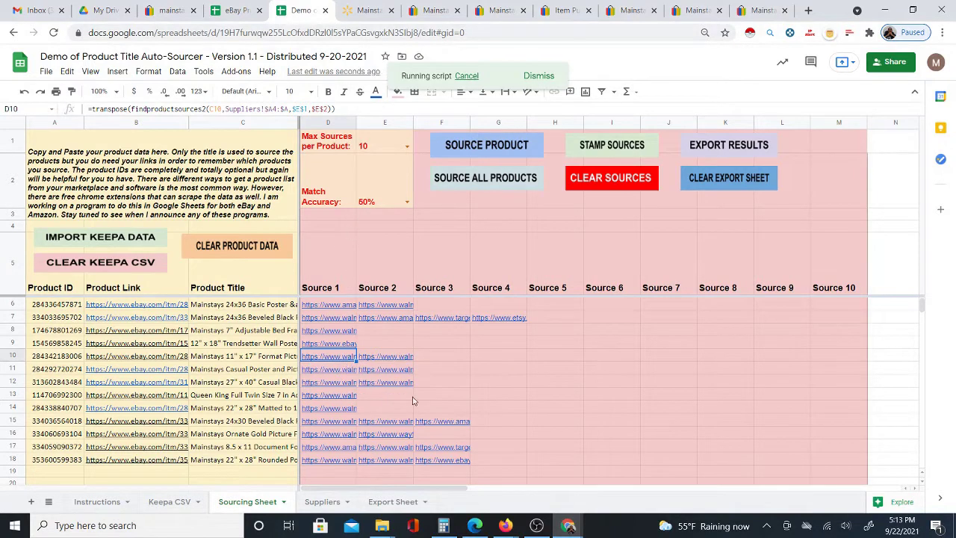
- Preview the Target source link in F7 and the Wayfair link in E16
mouse_move(397, 364)
left_click(449, 319)
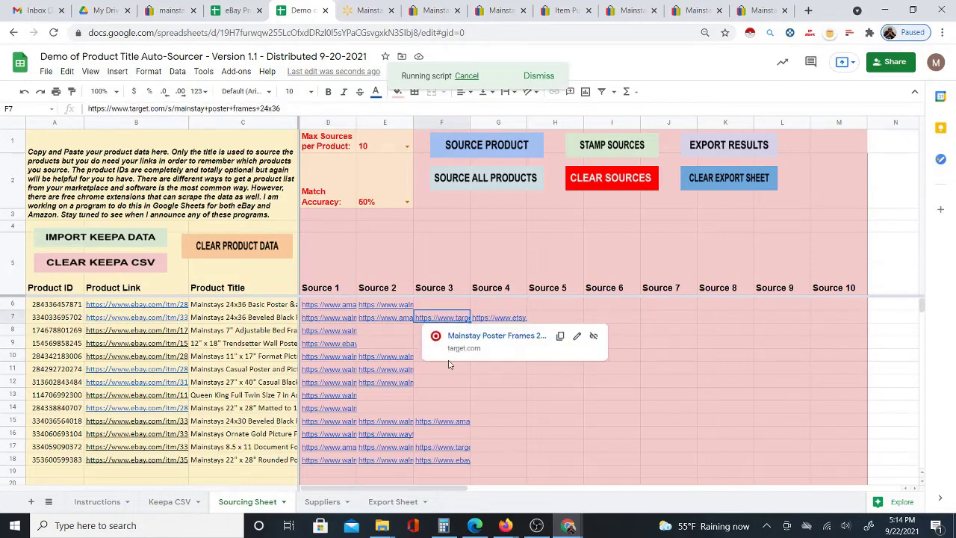
mouse_move(407, 423)
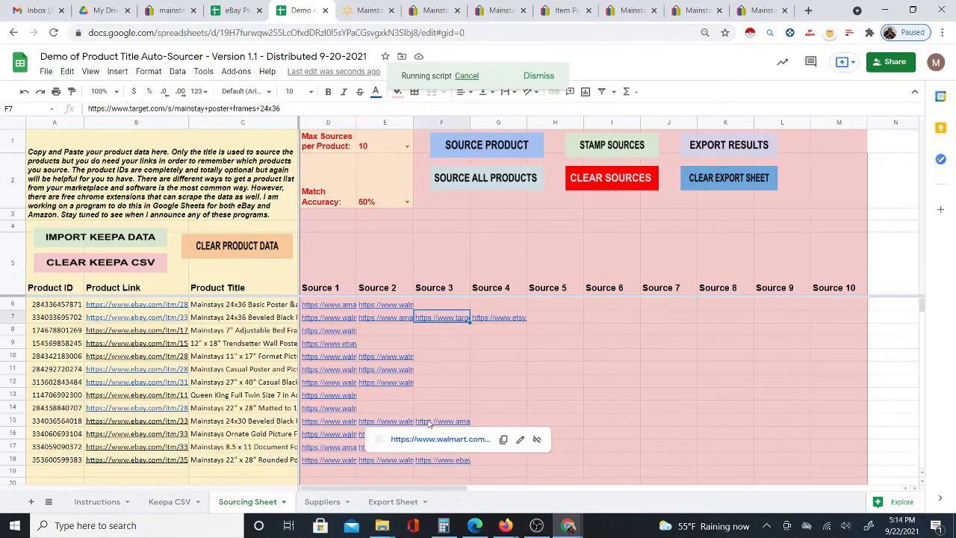
left_click(393, 409)
left_click(386, 435)
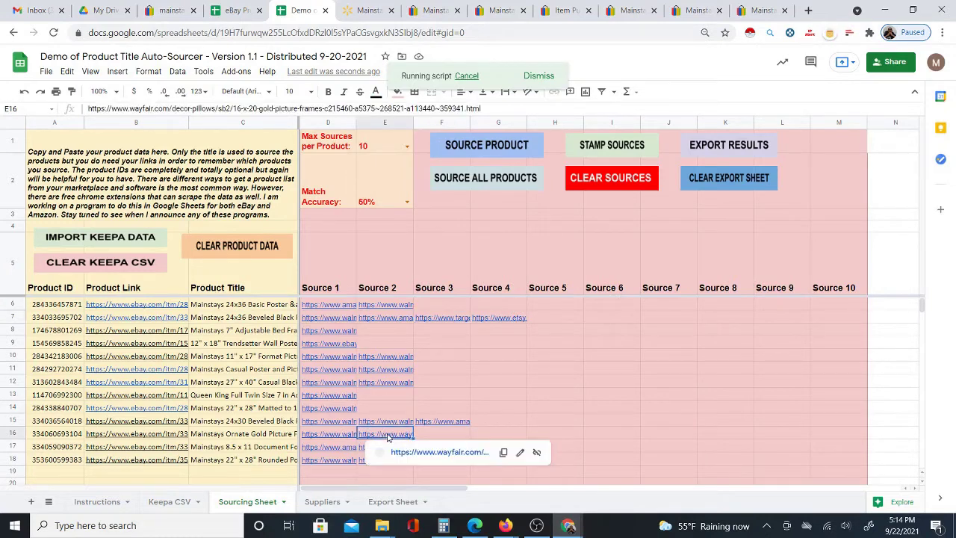
left_click(386, 398)
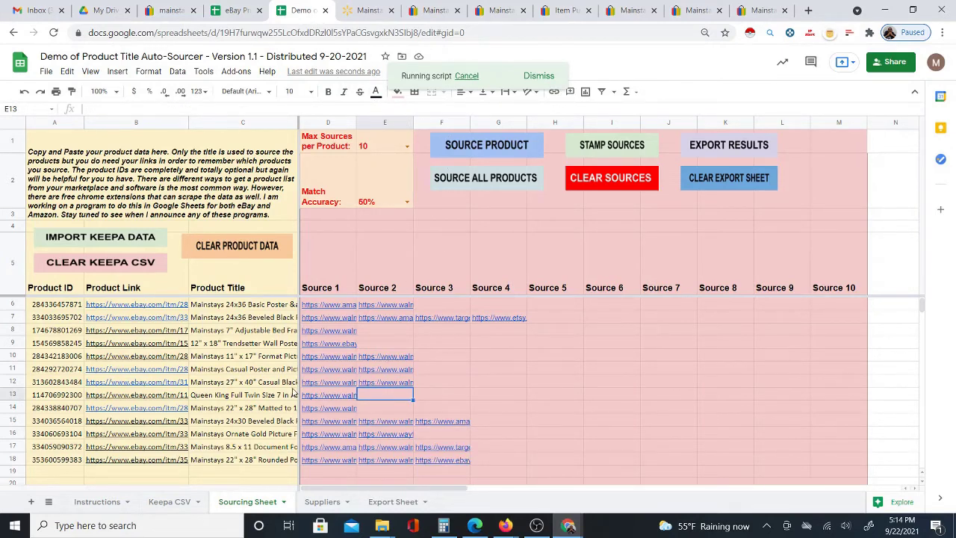
- Scroll through the filled rows and cancel the still-running sourcing script
scroll(308, 391, "down", 1)
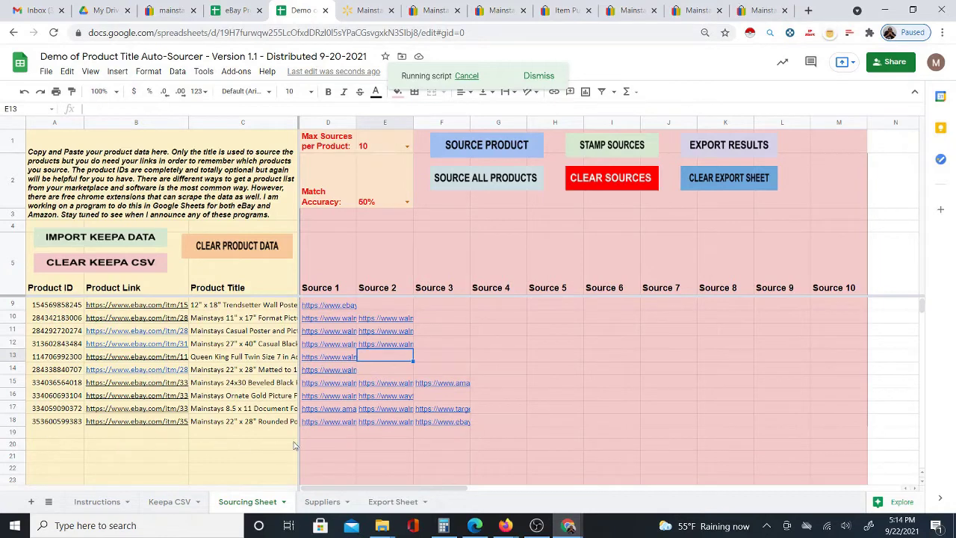
scroll(294, 433, "down", 2)
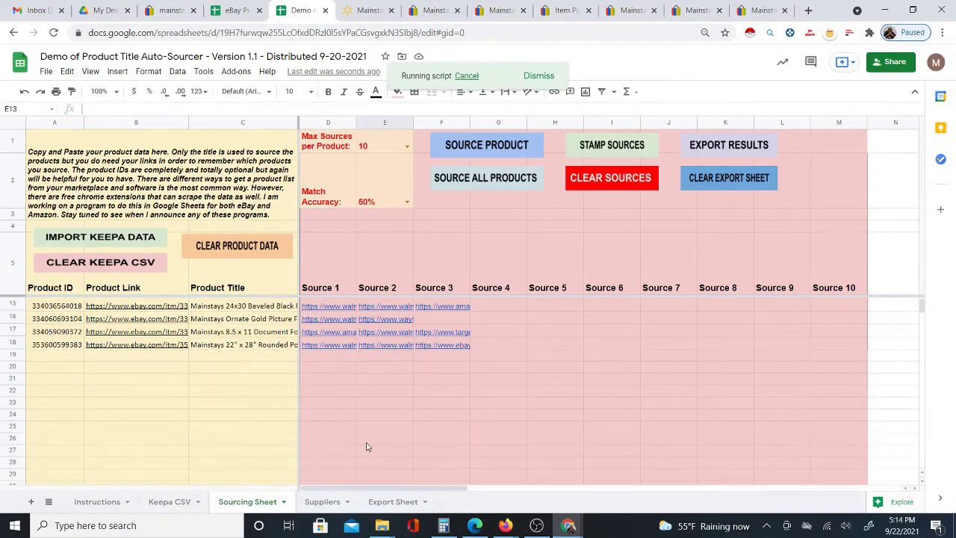
scroll(366, 447, "up", 3)
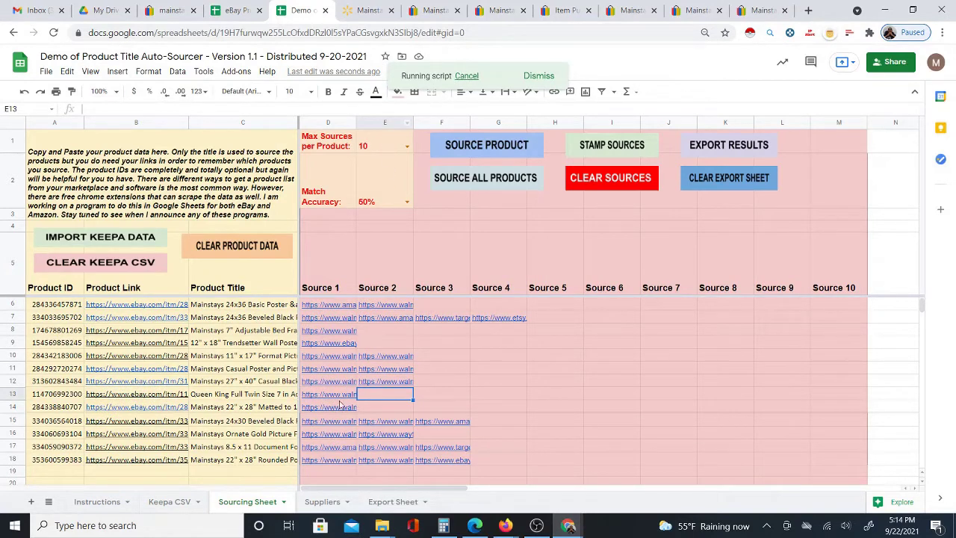
left_click(463, 77)
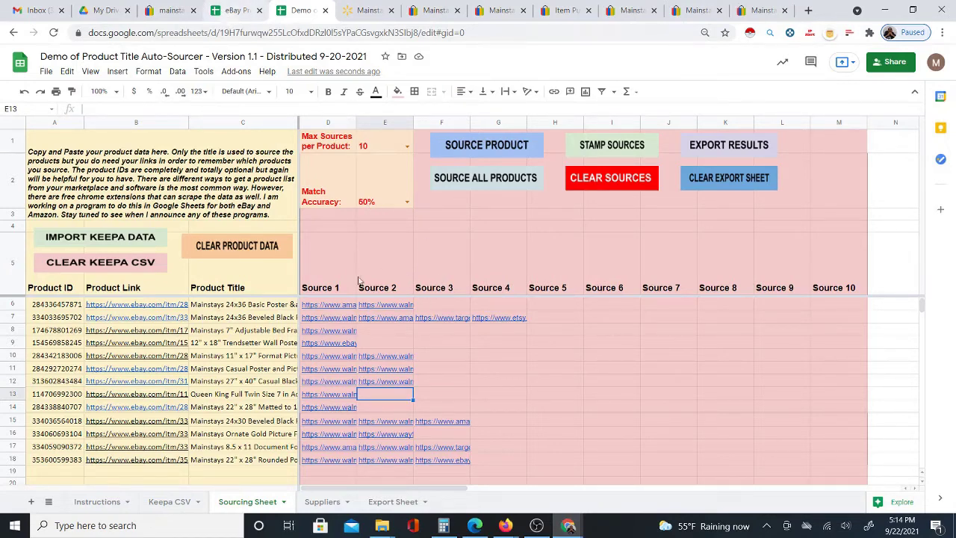
left_click(234, 11)
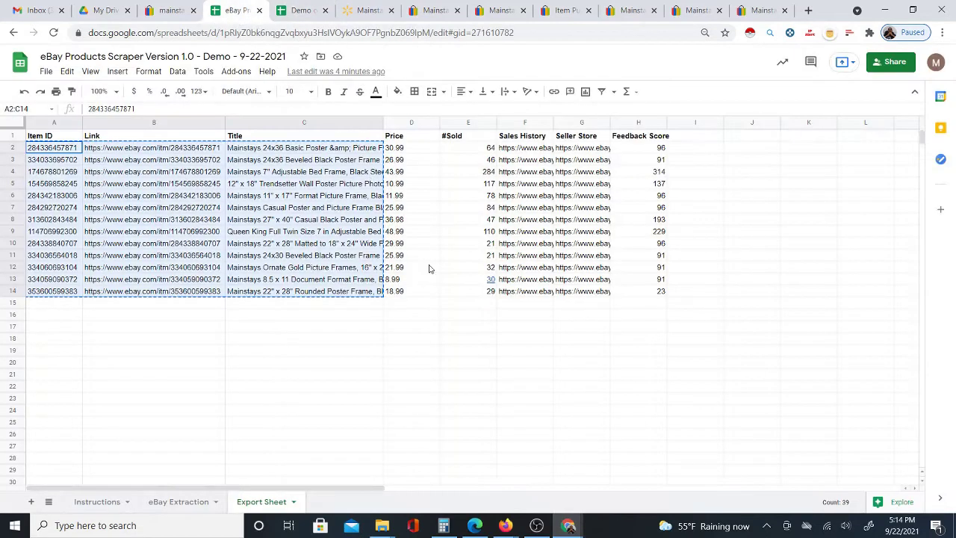
left_click(179, 502)
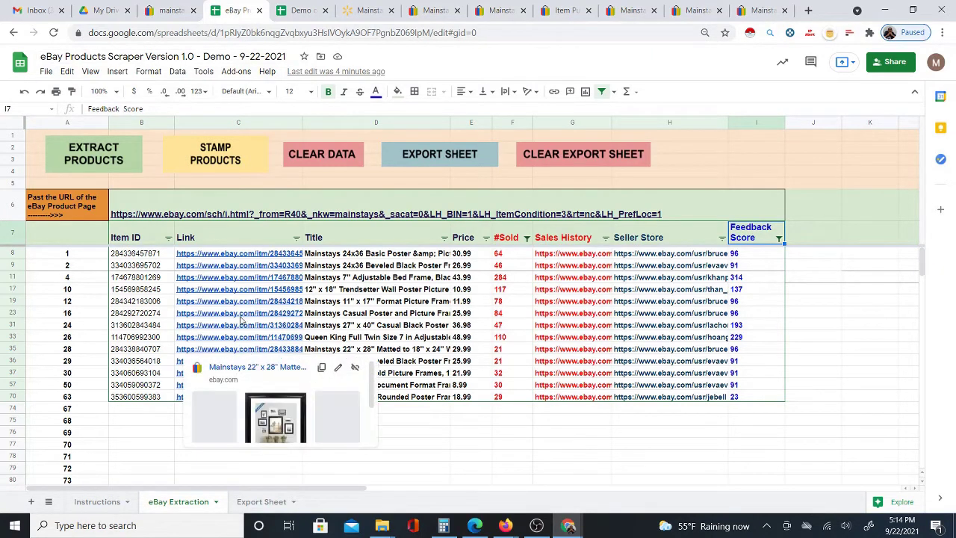
left_click(293, 11)
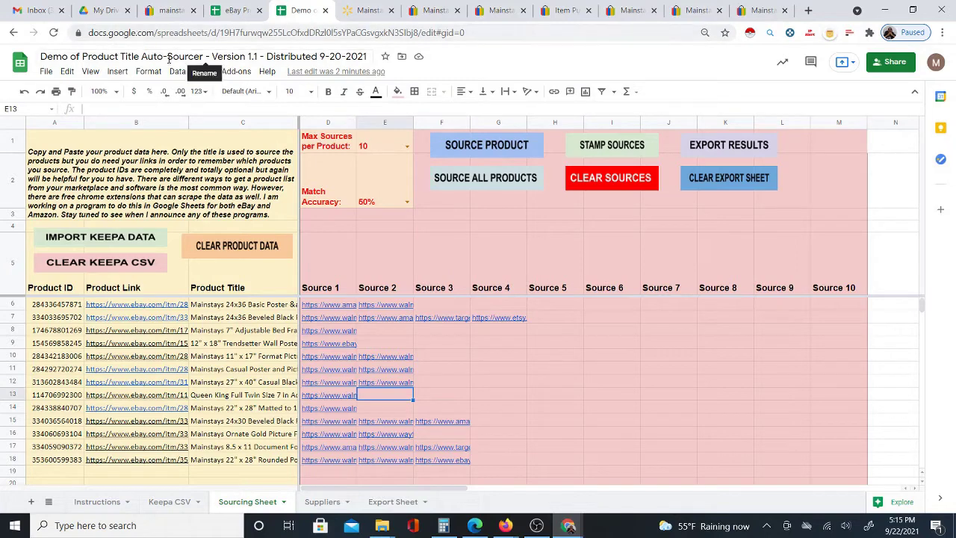
left_click(238, 10)
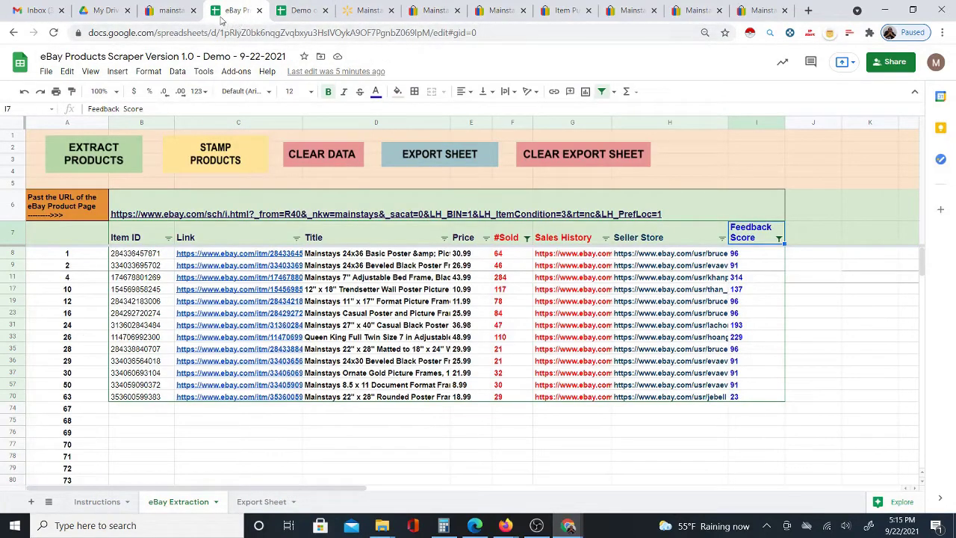
left_click(297, 11)
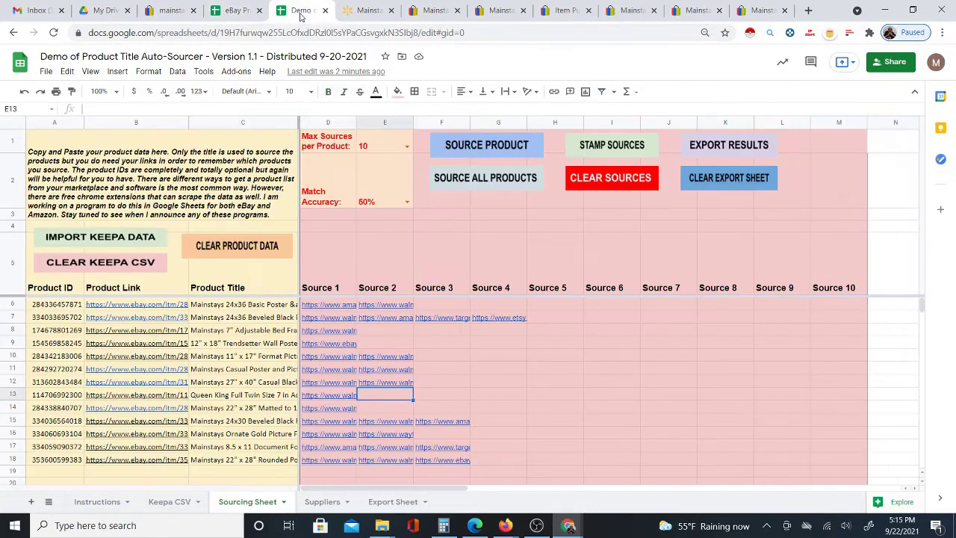
left_click(238, 10)
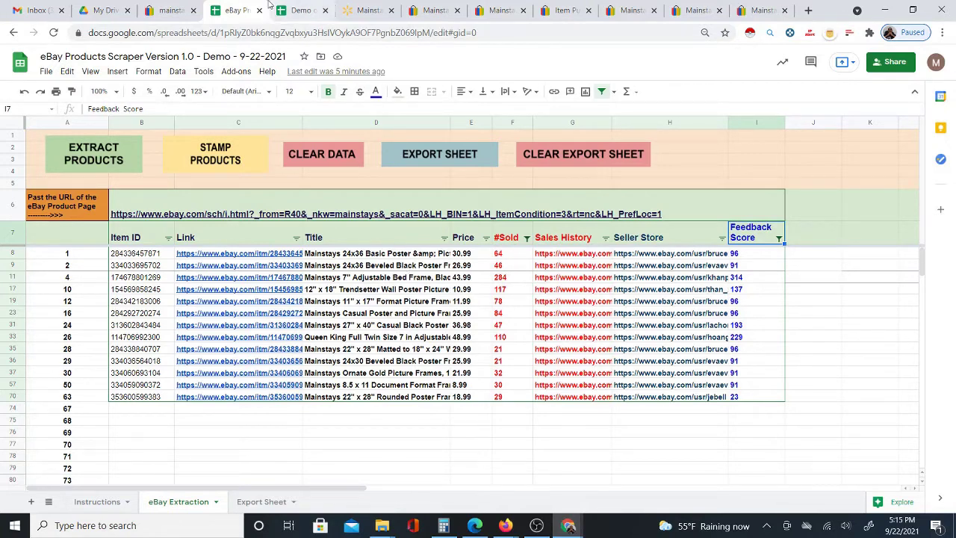
left_click(302, 13)
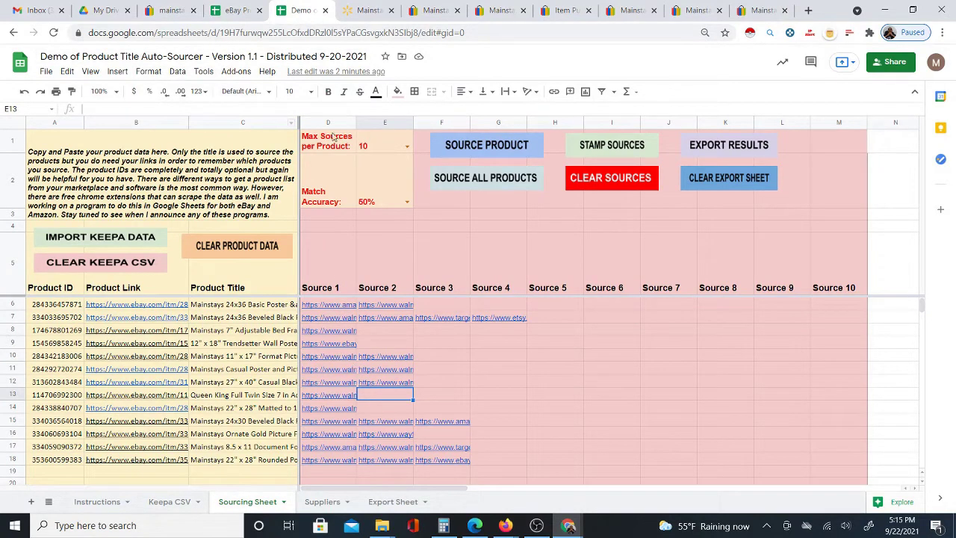
left_click(241, 15)
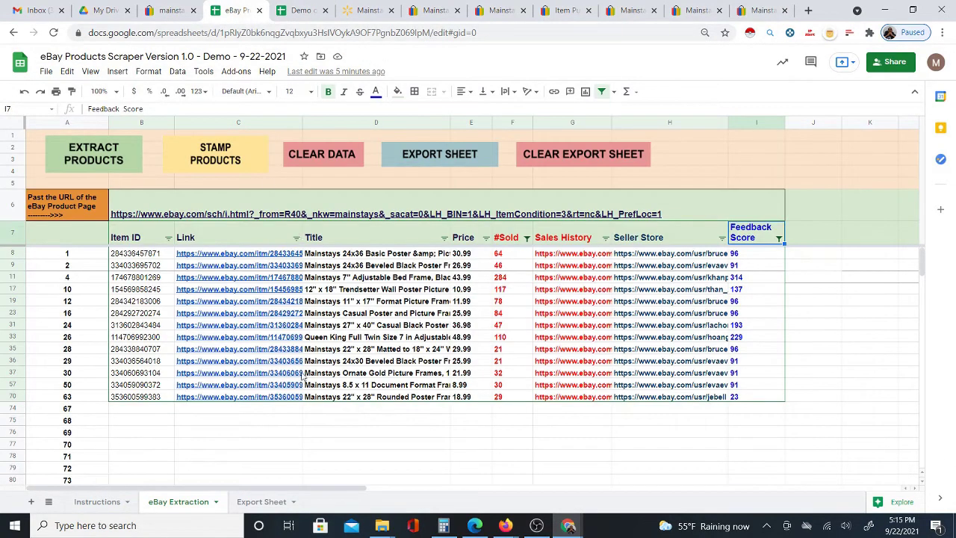
mouse_move(301, 374)
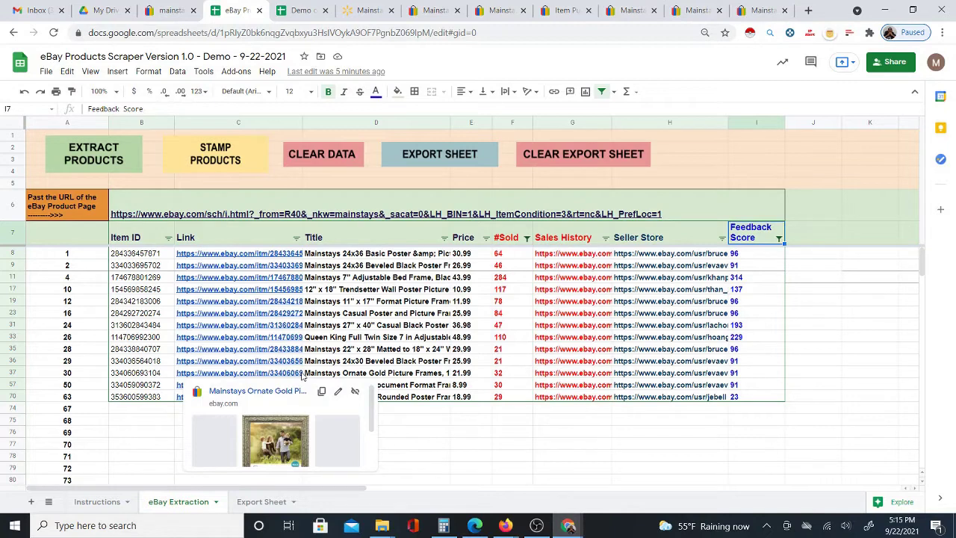
left_click(298, 12)
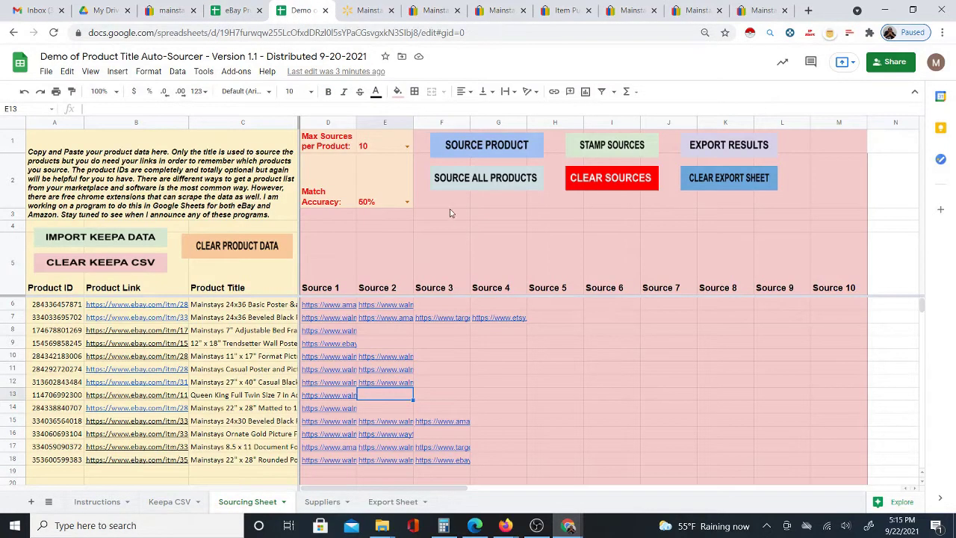
left_click(235, 10)
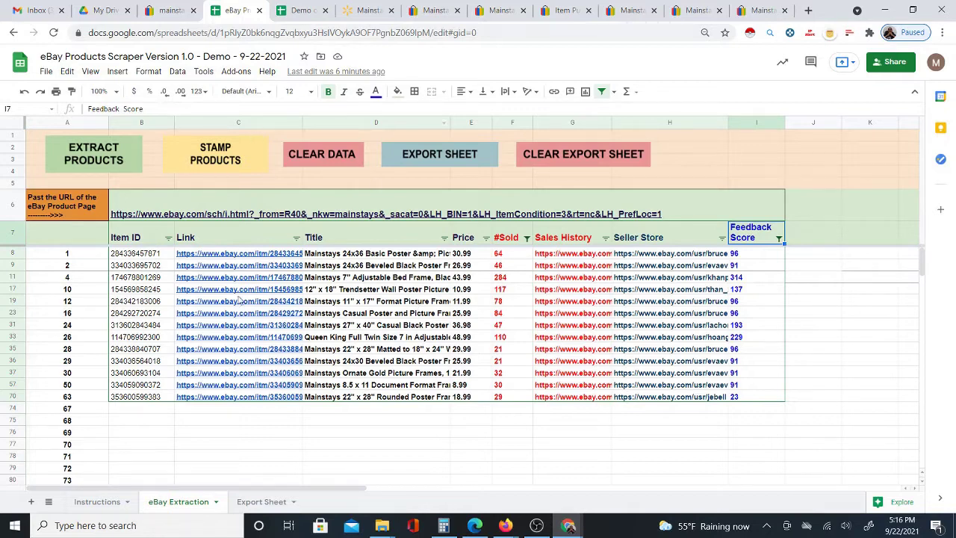
mouse_move(239, 299)
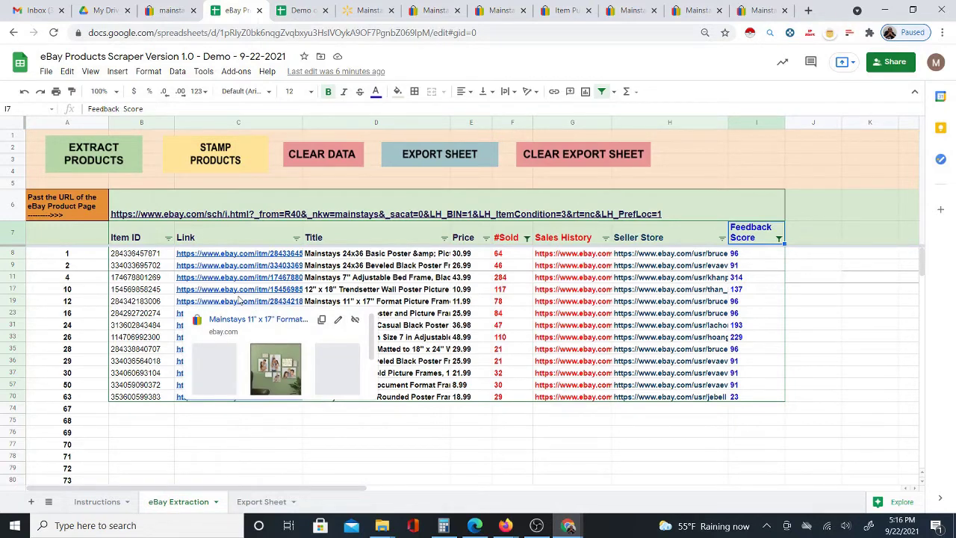
left_click(290, 11)
left_click(237, 11)
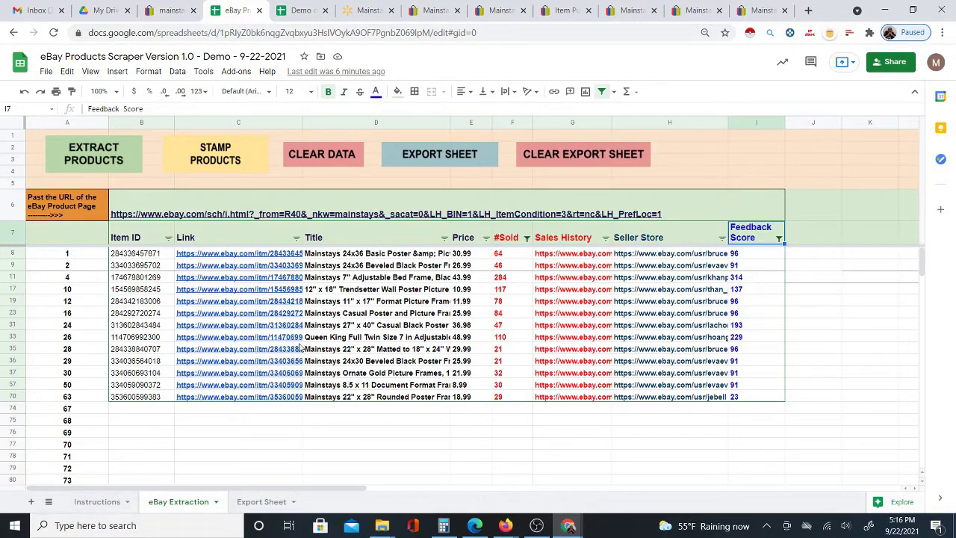
mouse_move(287, 358)
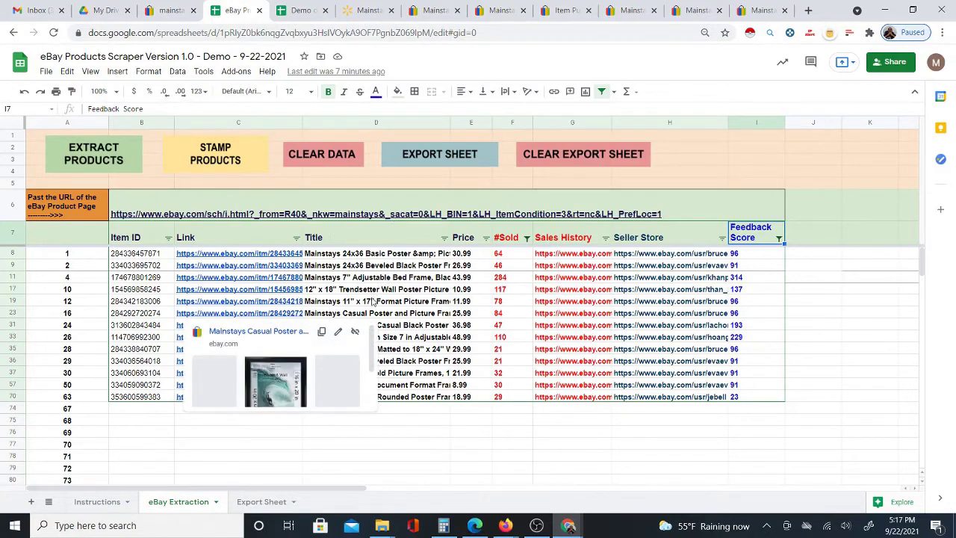
- Switch between the Auto-Sourcer and the eBay Products Scraper, ending on the filtered eBay Extraction sheet
left_click(301, 10)
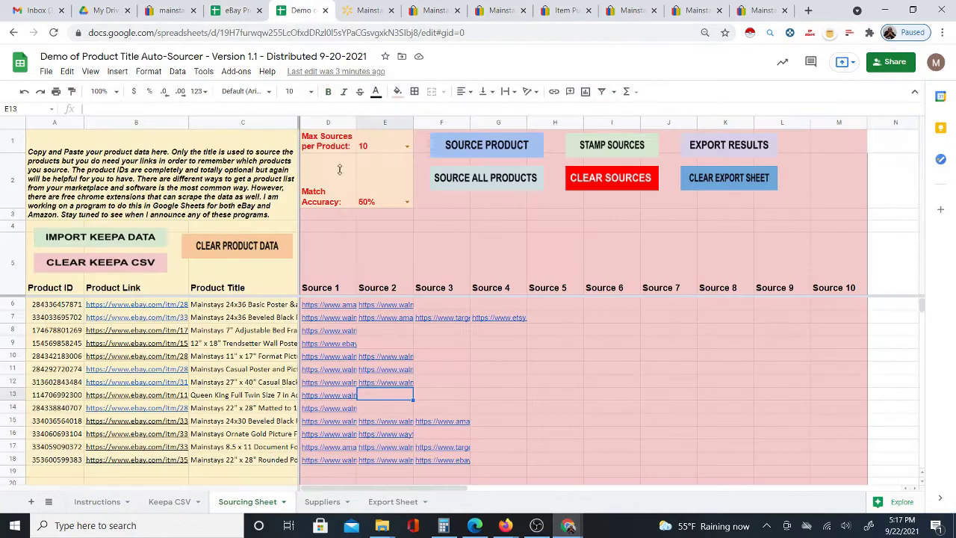
left_click(235, 10)
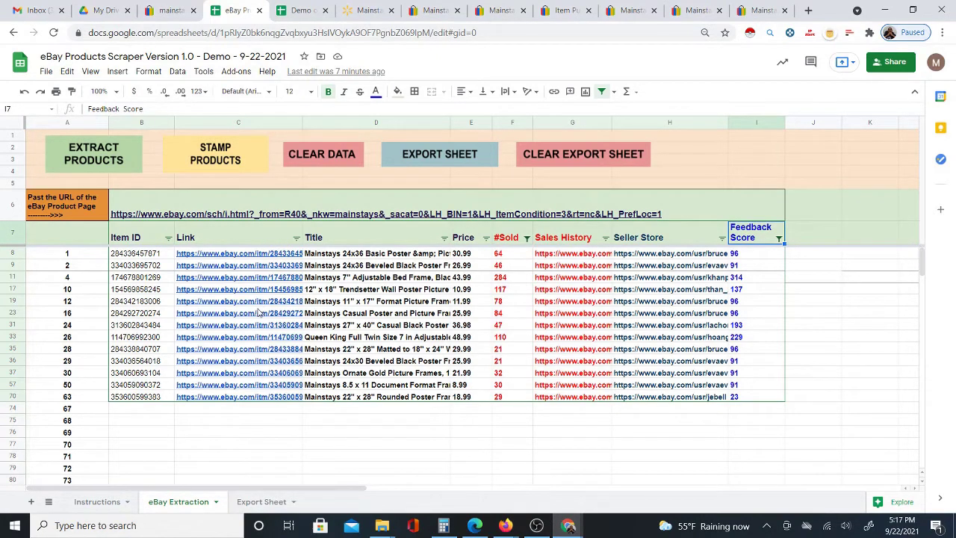
left_click(289, 18)
left_click(226, 17)
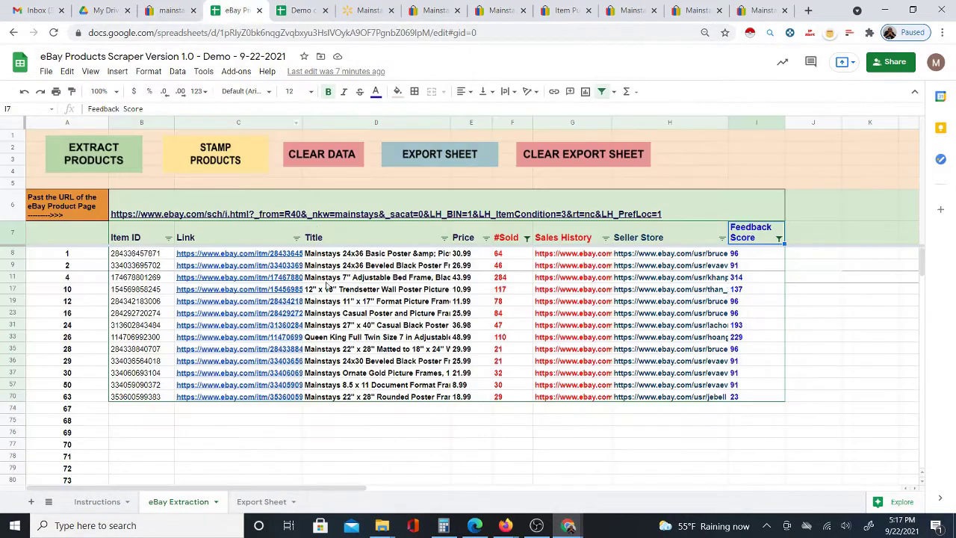